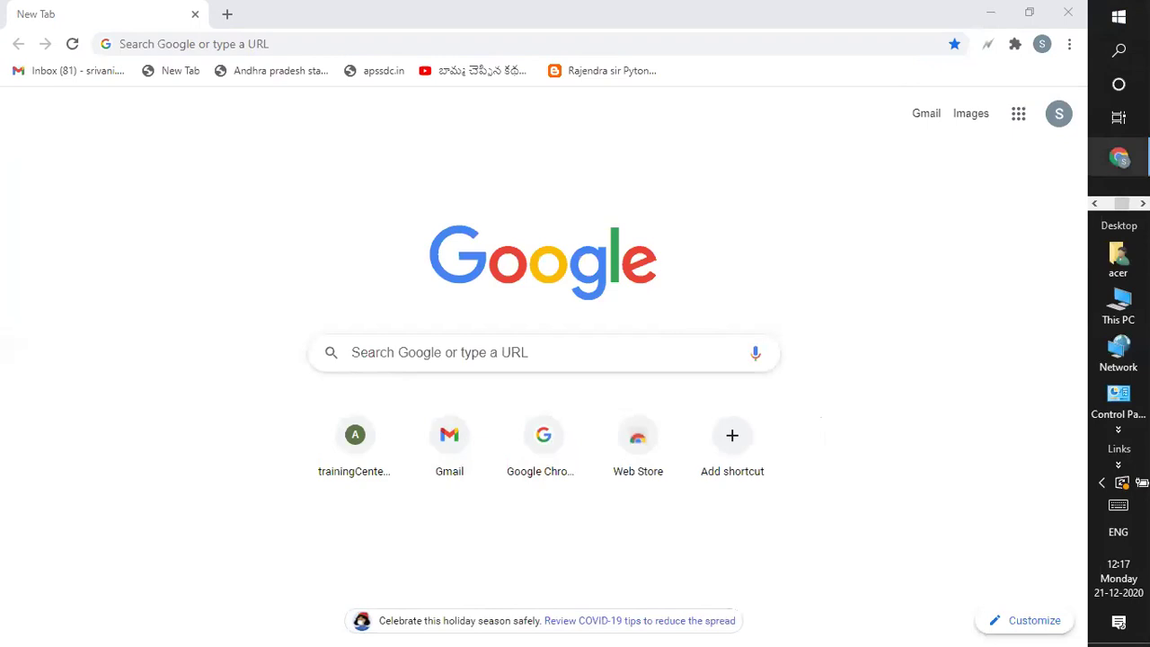
# Load awseducate.com in Chrome, then minimize it and open the UEY 18TH workbook from the desktop
pyautogui.moveTo(1118, 159)
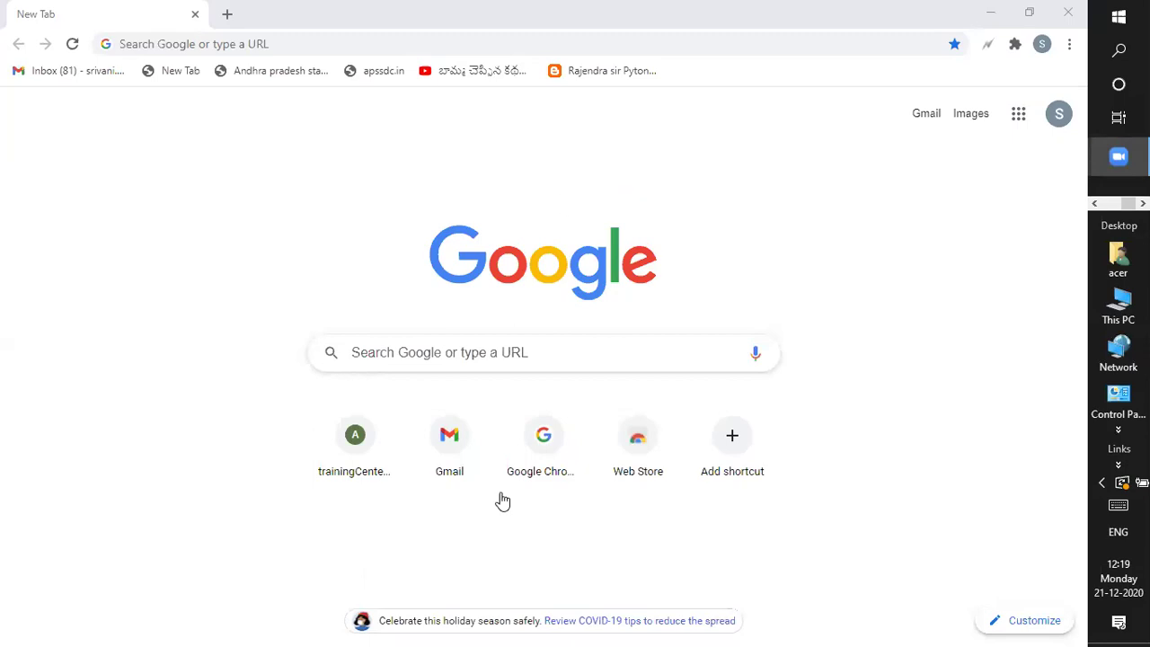
pyautogui.click(248, 44)
pyautogui.write('aws')
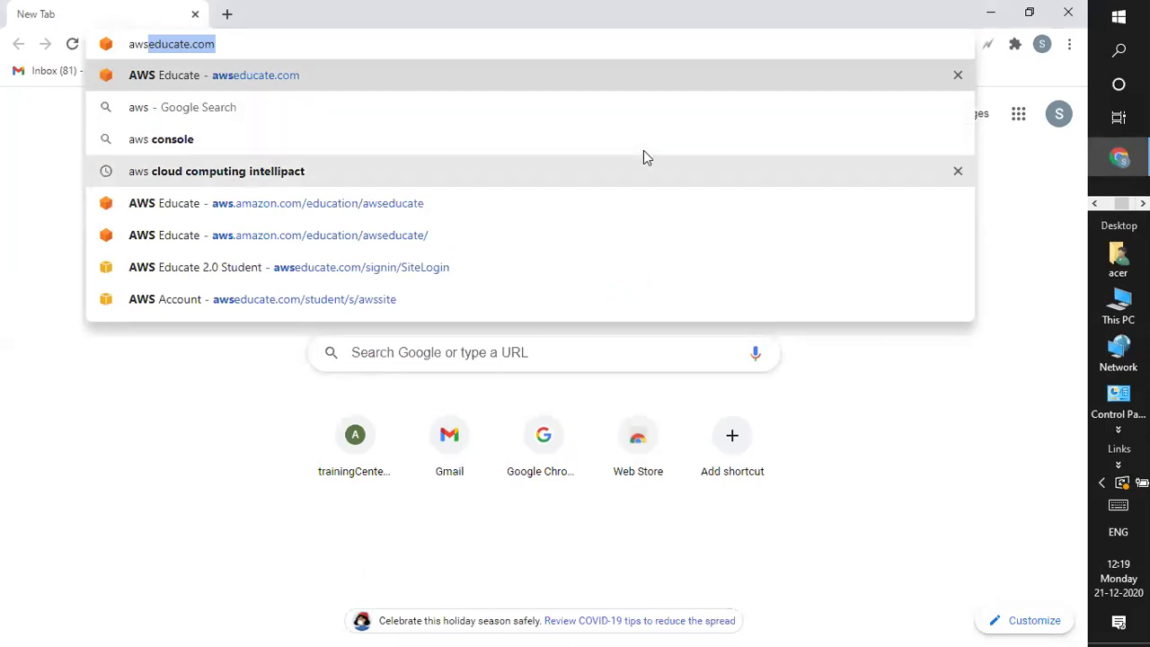
pyautogui.press('Return')
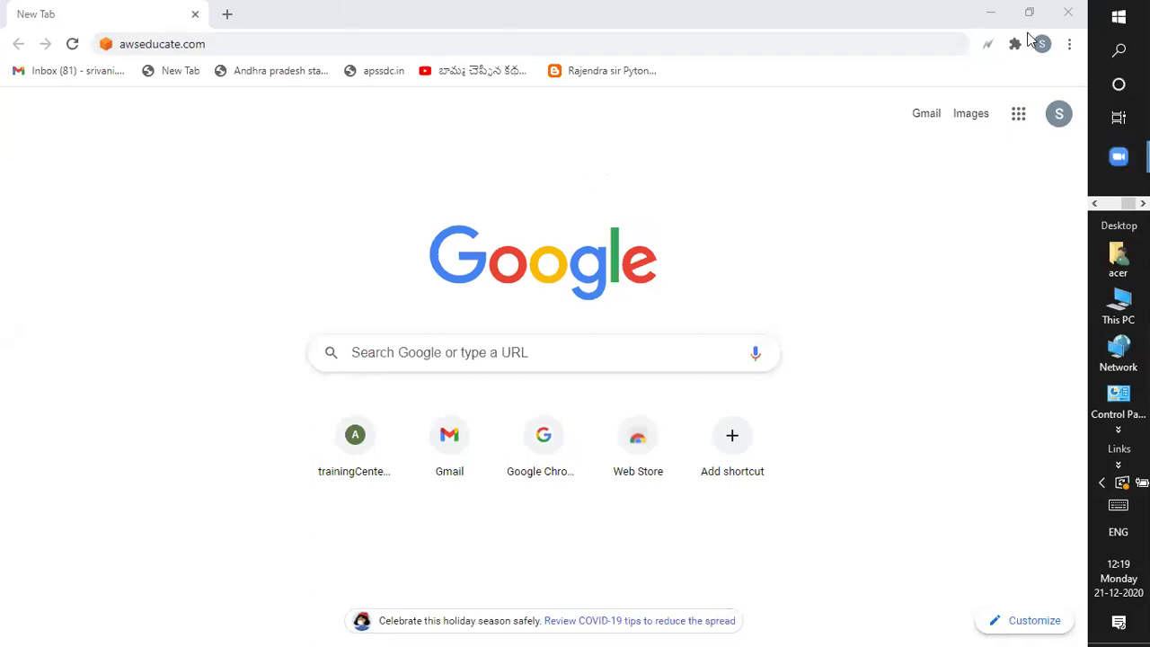
pyautogui.click(988, 16)
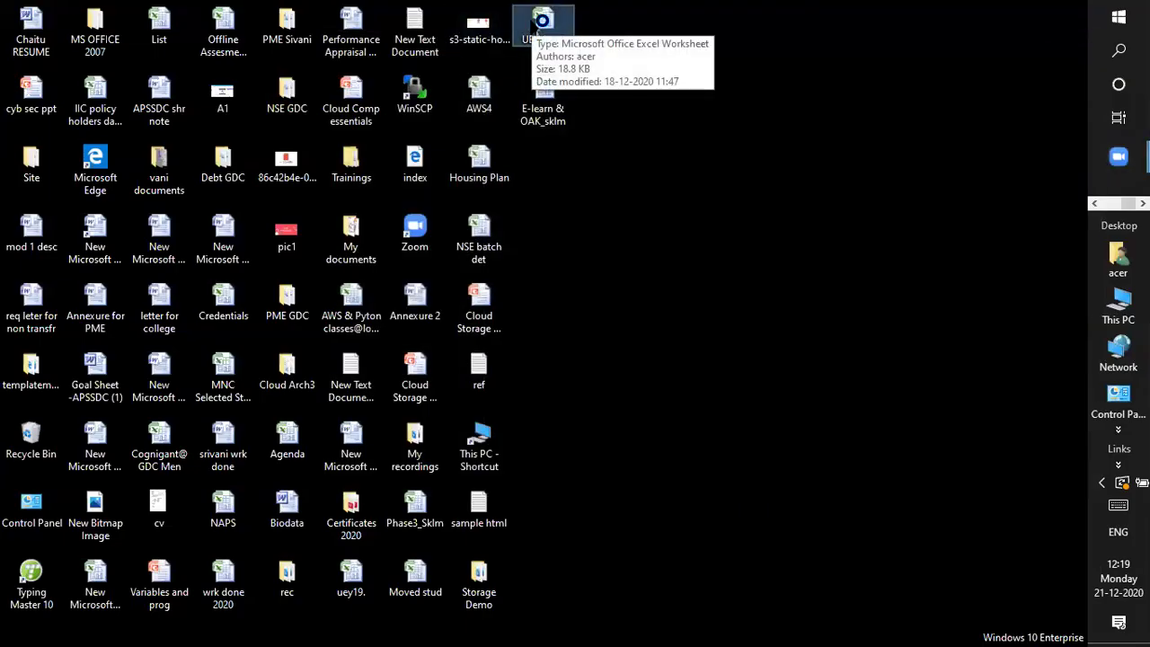
pyautogui.doubleClick(539, 25)
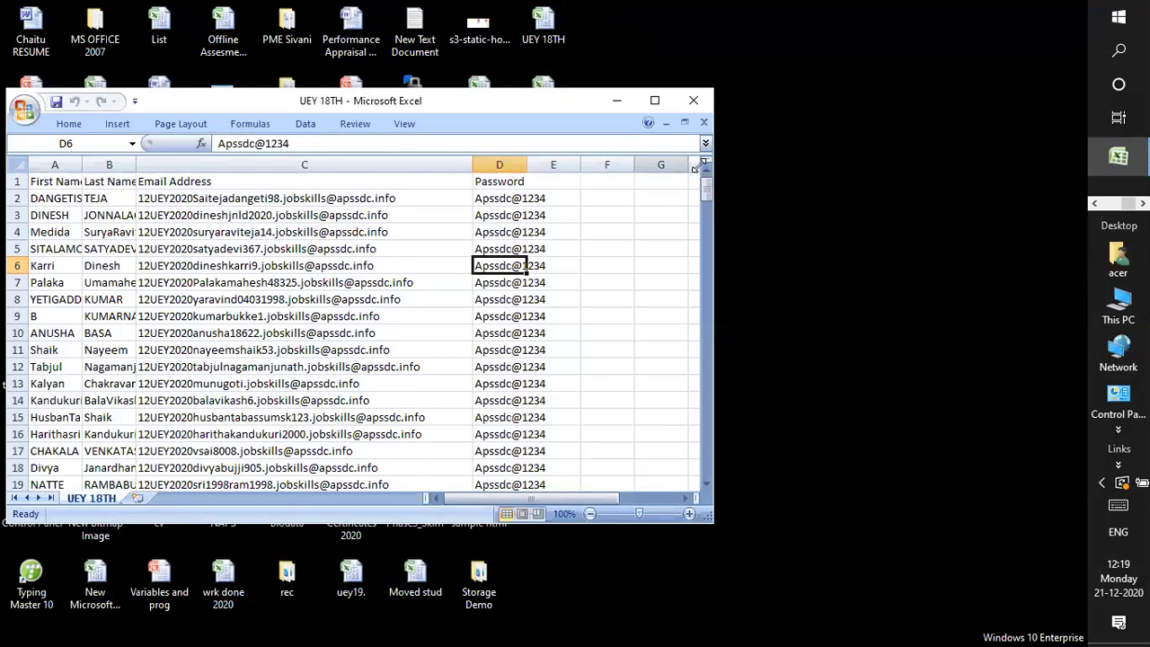
# Copy the first student's email address from cell C2, then switch back to the browser
pyautogui.click(308, 198)
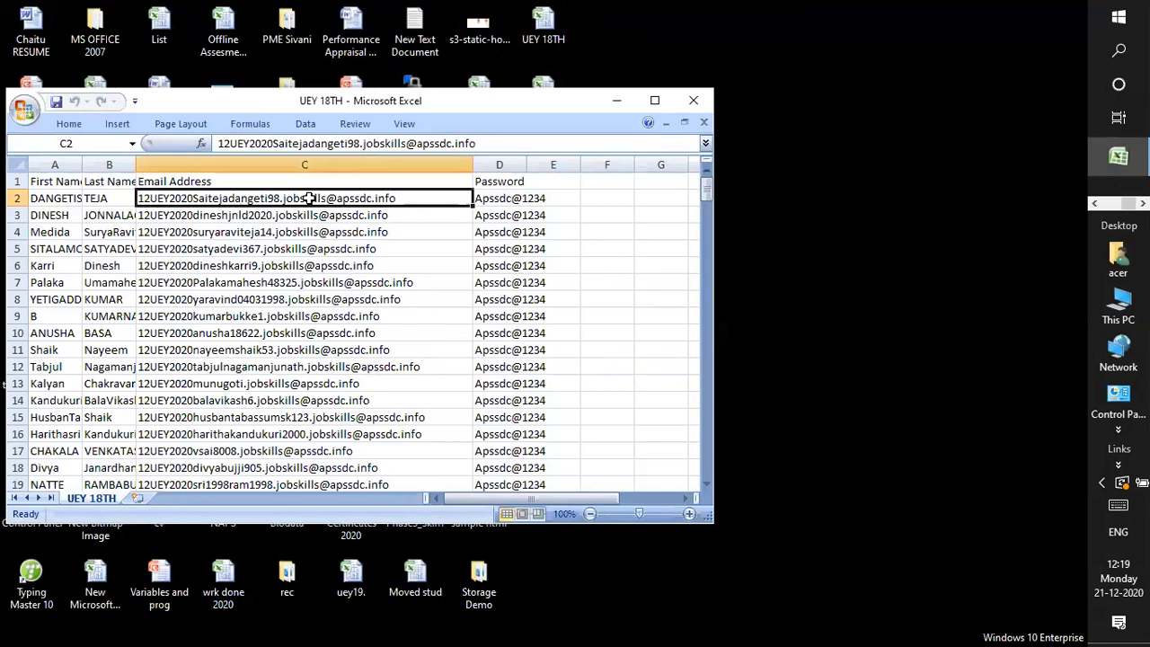
pyautogui.hotkey('ctrl', 'c')
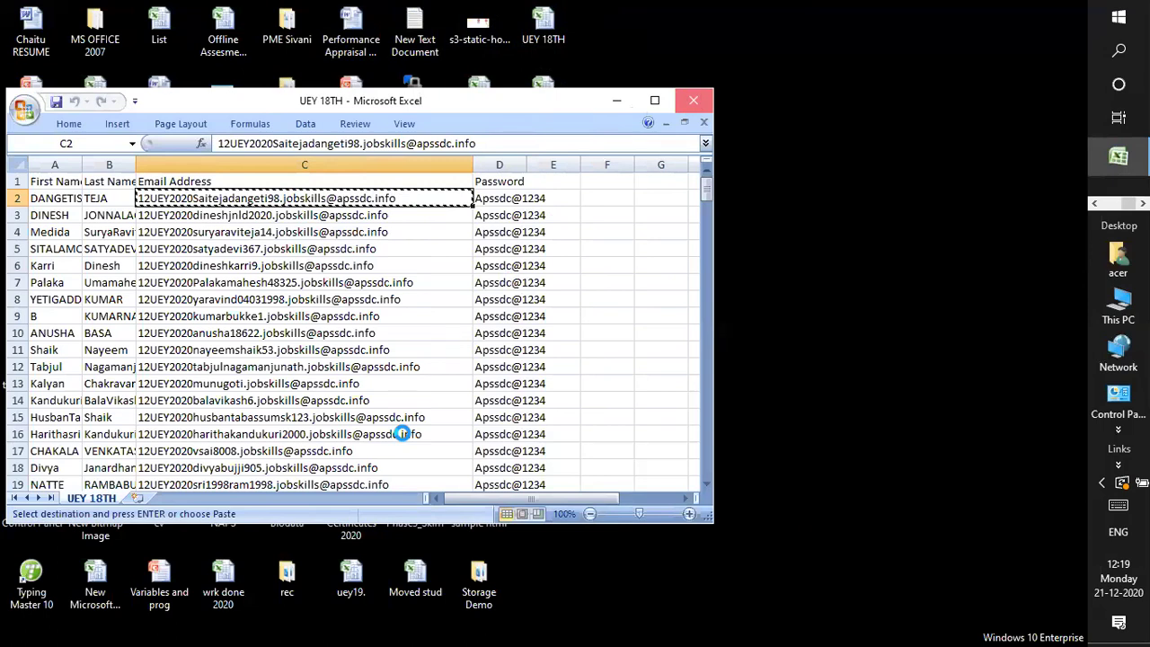
pyautogui.hotkey('alt', 'Tab')
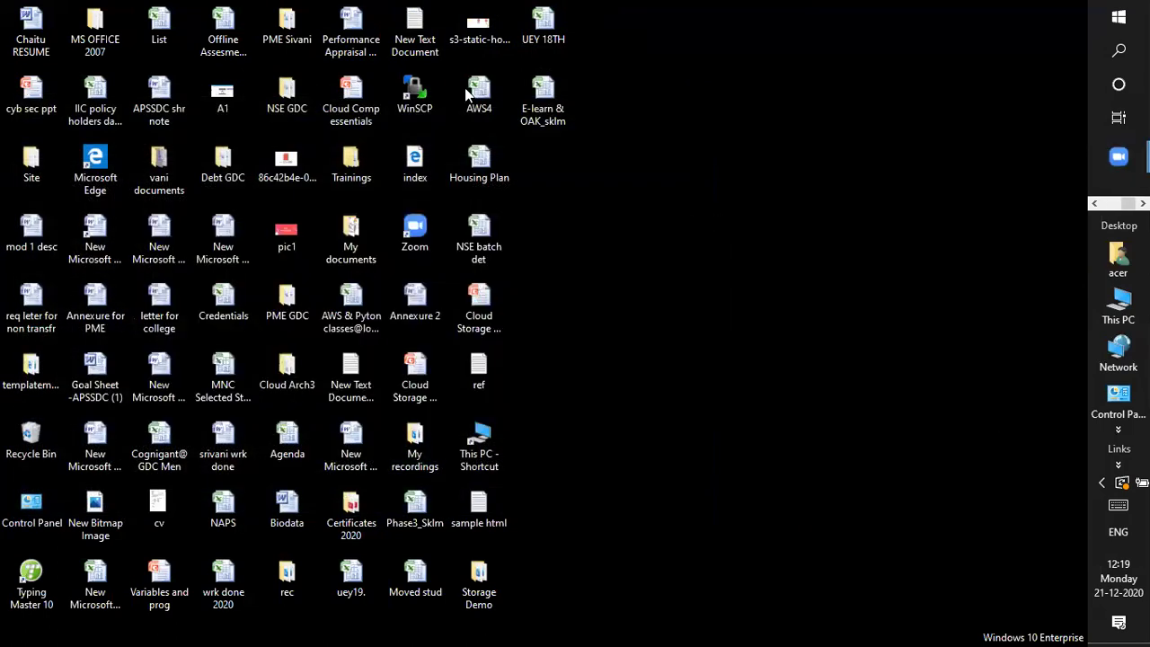
pyautogui.click(243, 44)
# Open the AWS Educate sign-in page and paste the copied student email into the email field
pyautogui.write('aws')
pyautogui.press('Return')
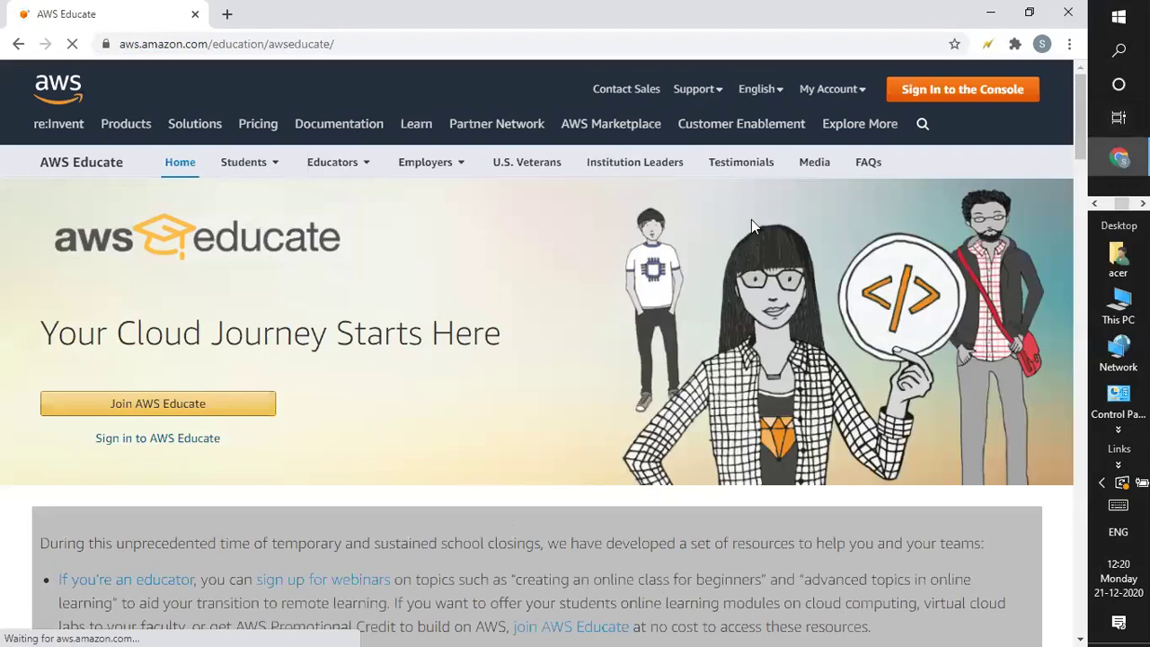
pyautogui.click(132, 440)
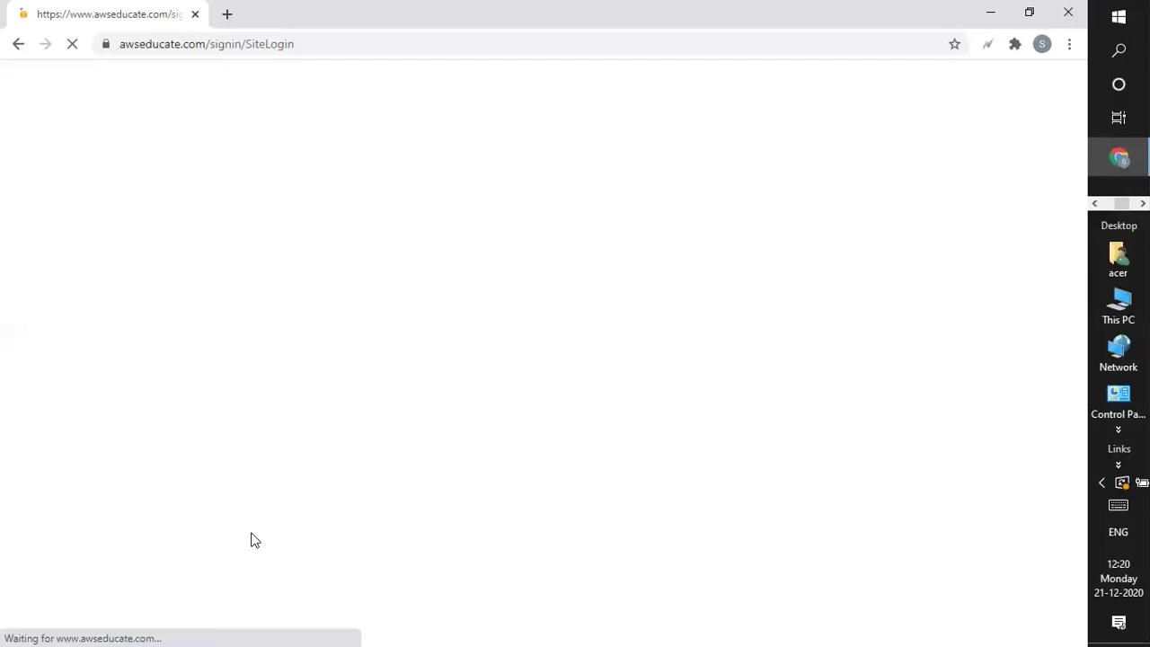
pyautogui.click(493, 295)
pyautogui.hotkey('ctrl', 'v')
pyautogui.press('Tab')
# Enter the account password and submit the sign-in form
pyautogui.write('S••••••••')
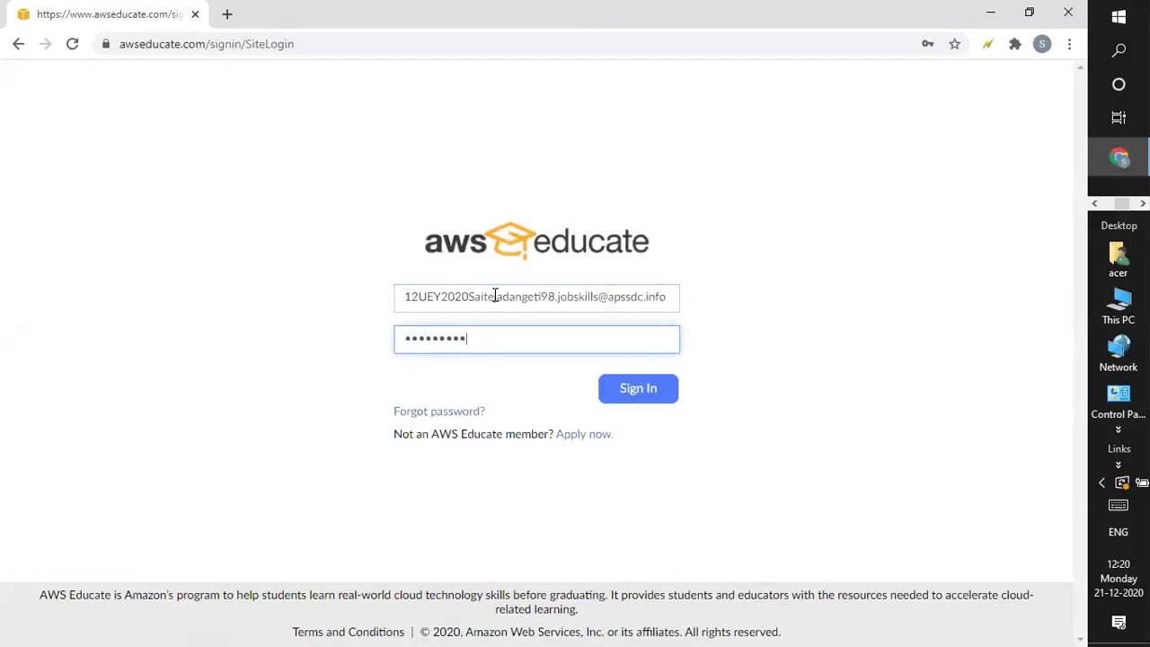
pyautogui.press('BackSpace')
pyautogui.press('BackSpace')
pyautogui.press('BackSpace')
pyautogui.press('BackSpace')
pyautogui.press('BackSpace')
pyautogui.press('BackSpace')
pyautogui.press('BackSpace')
pyautogui.press('BackSpace')
pyautogui.press('BackSpace')
pyautogui.write('•••••••••••')
pyautogui.press('Return')
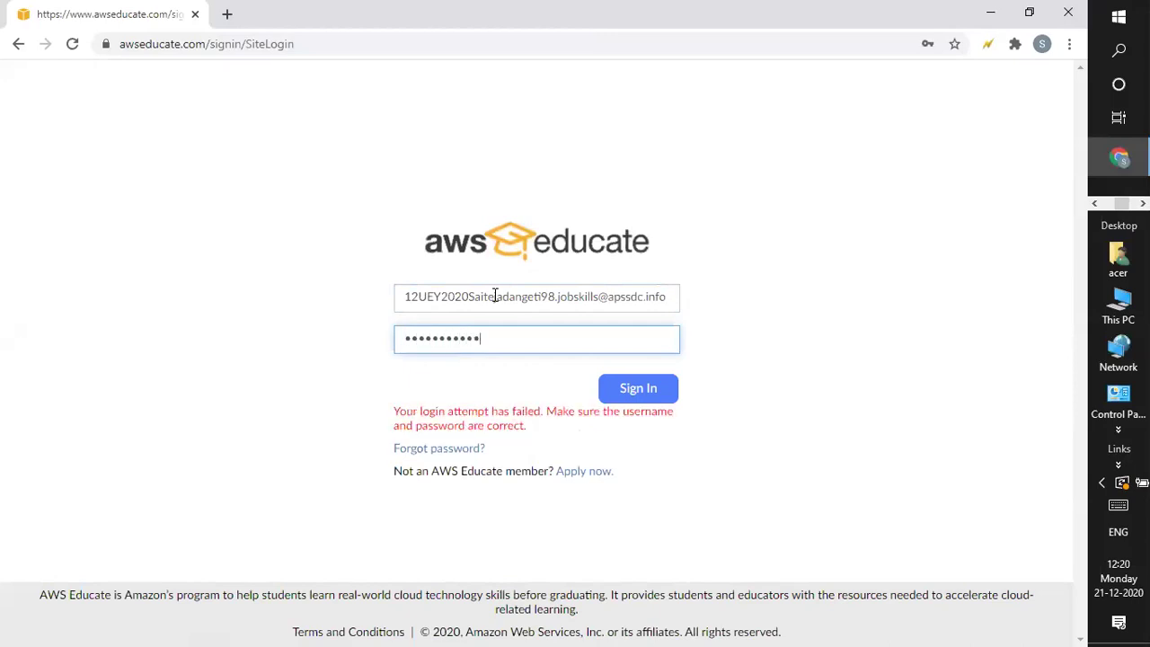
# Retype the password with a capitalized first letter and submit the sign-in again
pyautogui.press('BackSpace')
pyautogui.press('BackSpace')
pyautogui.press('BackSpace')
pyautogui.press('BackSpace')
pyautogui.press('BackSpace')
pyautogui.press('BackSpace')
pyautogui.press('BackSpace')
pyautogui.press('BackSpace')
pyautogui.press('BackSpace')
pyautogui.press('BackSpace')
pyautogui.press('BackSpace')
pyautogui.press('capslock')
pyautogui.write('•')
pyautogui.press('capslock')
pyautogui.write('••••••••••')
pyautogui.click(634, 395)
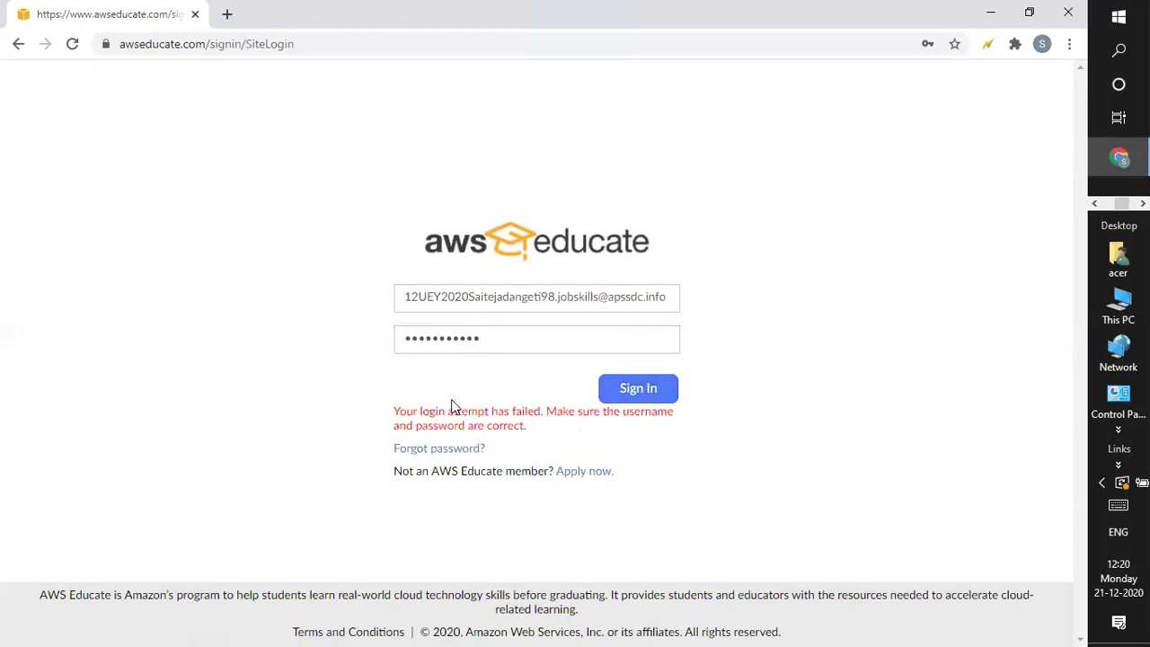
# Replace the password field's contents with a freshly typed password, starting with a capital
pyautogui.click(495, 338)
pyautogui.hotkey('ctrl', 'a')
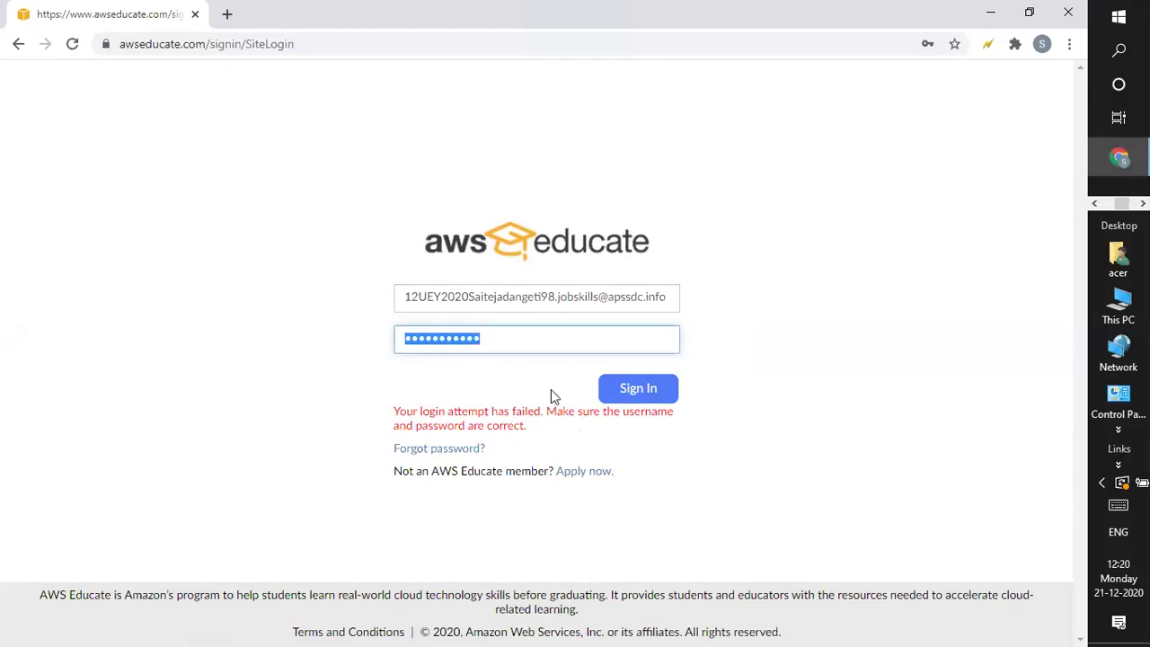
pyautogui.press('capslock')
pyautogui.write('S')
pyautogui.press('capslock')
pyautogui.write('a******')
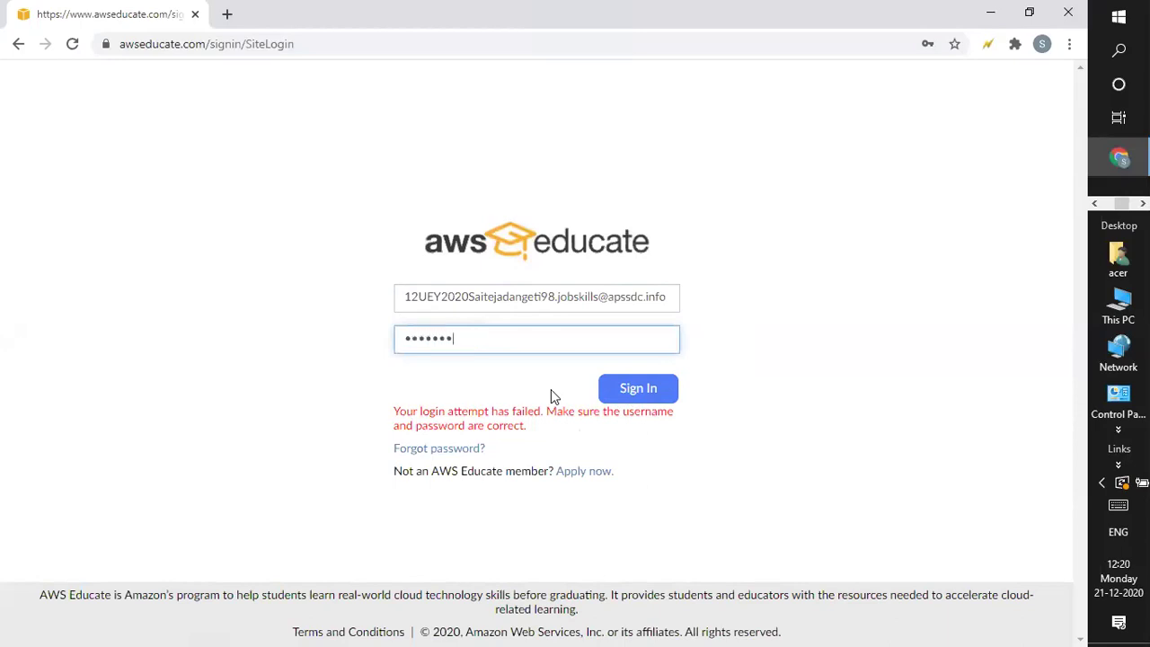
pyautogui.write('***')
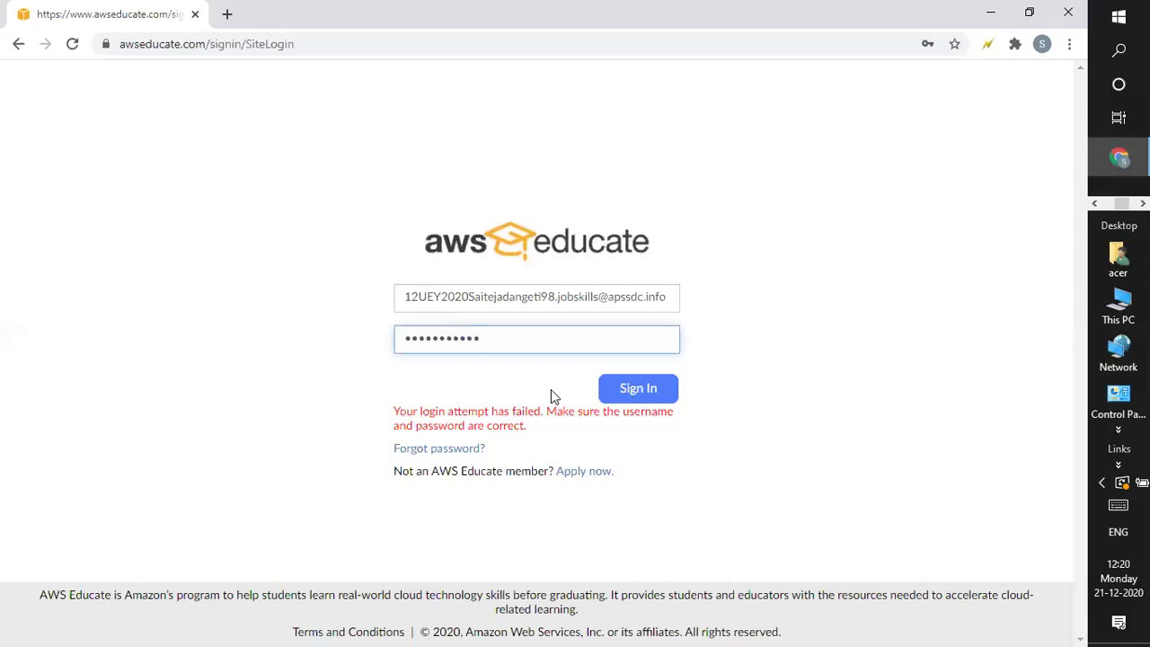
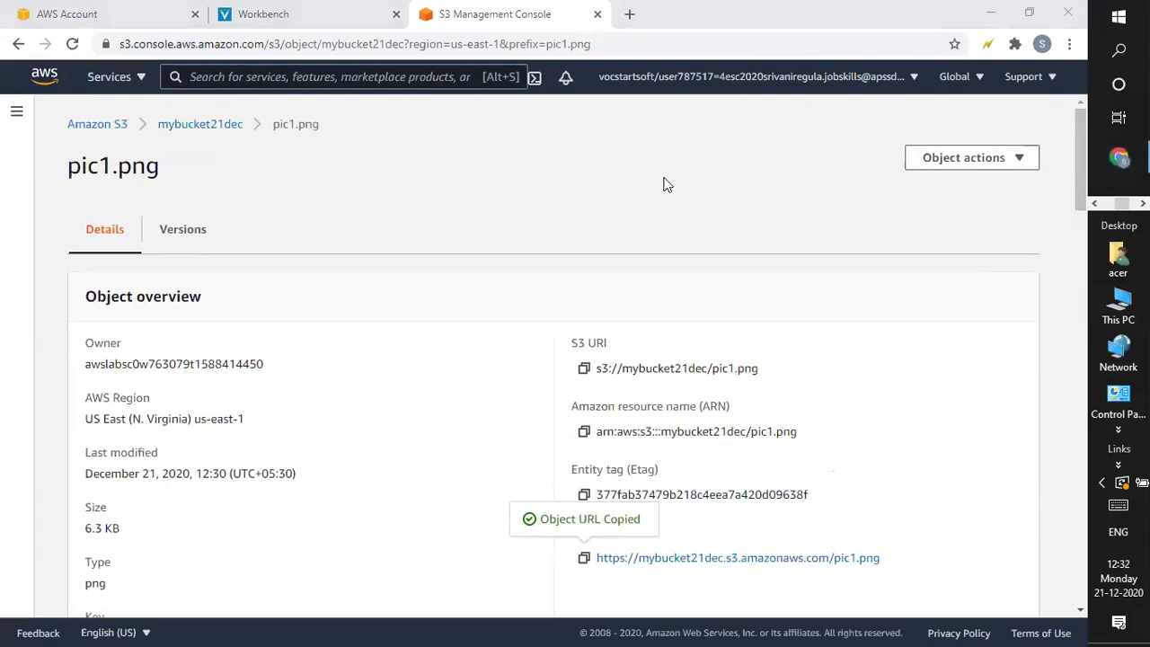
# Go back from pic1.png to the mybucket21dec bucket page and its Objects tab listing 1 object
pyautogui.moveTo(1081, 186); pyautogui.dragTo(1077, 15)
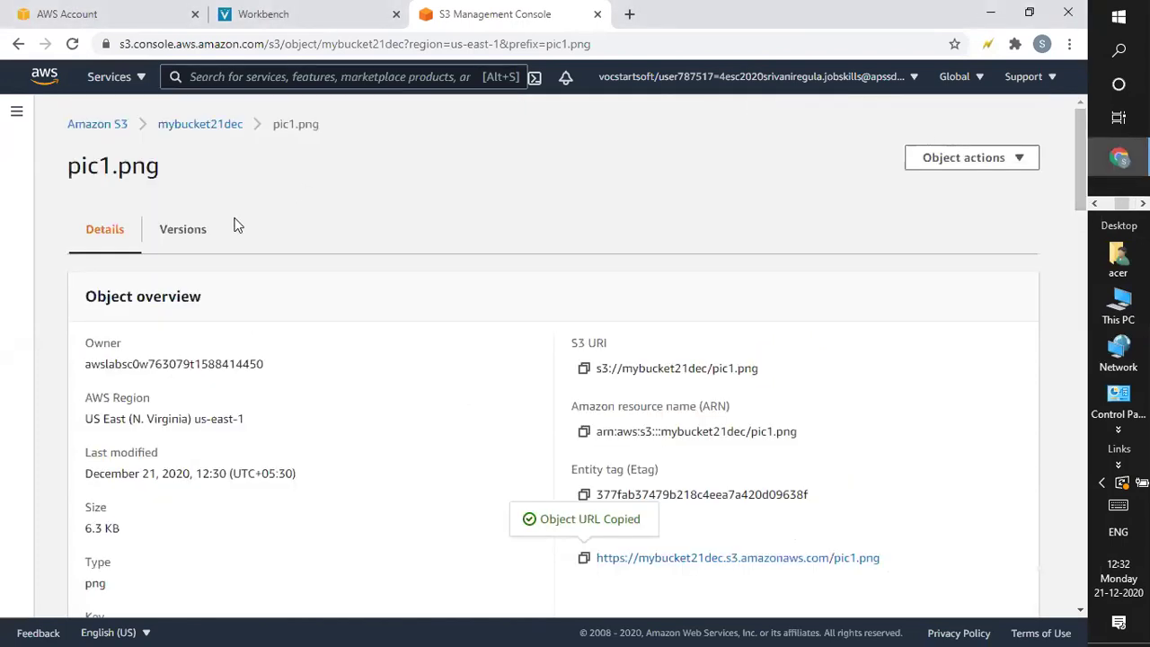
pyautogui.click(222, 125)
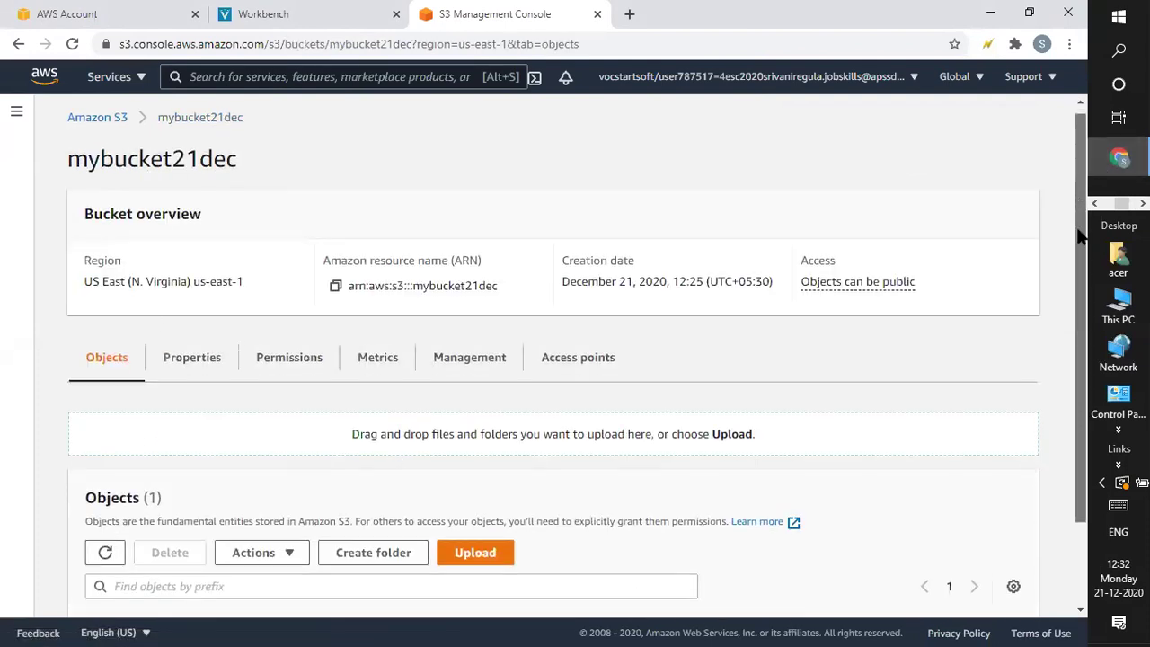
pyautogui.moveTo(1075, 190); pyautogui.dragTo(1081, 235)
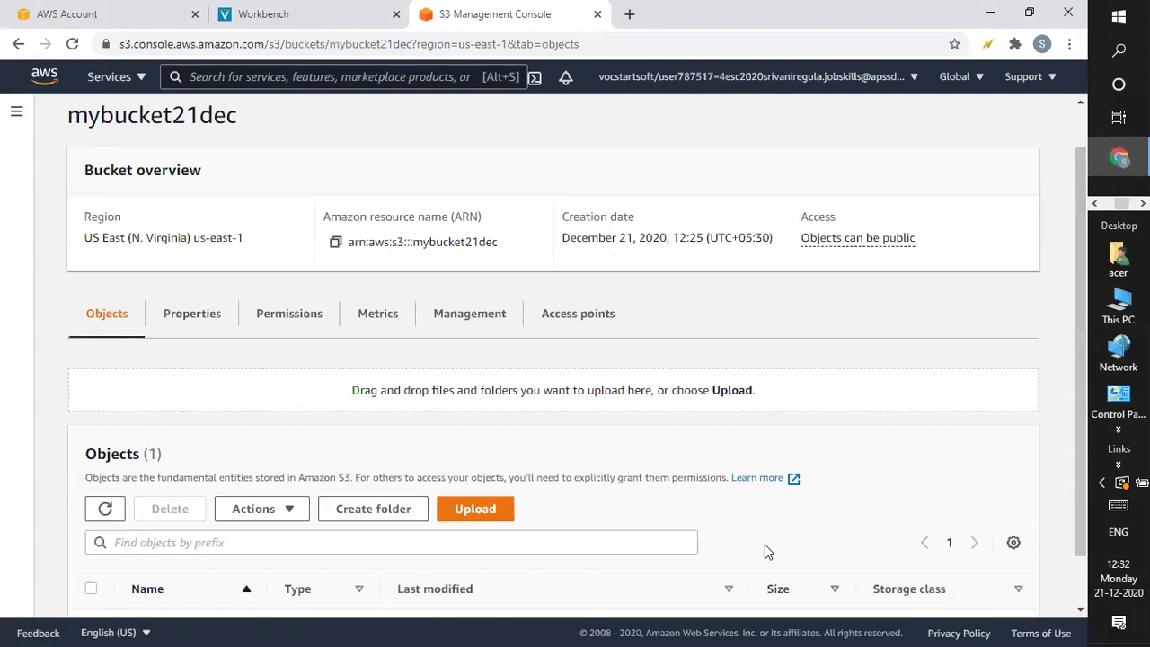
pyautogui.click(668, 148)
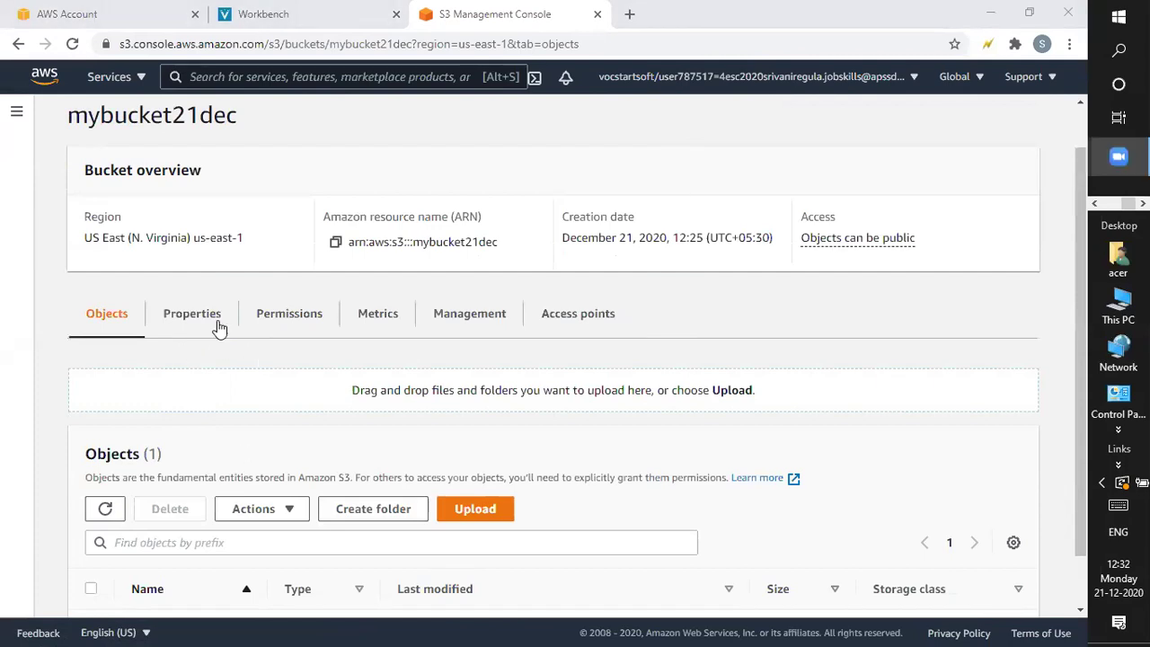
# On the Permissions tab, scroll to Access control list (ACL) and start editing it
pyautogui.click(302, 318)
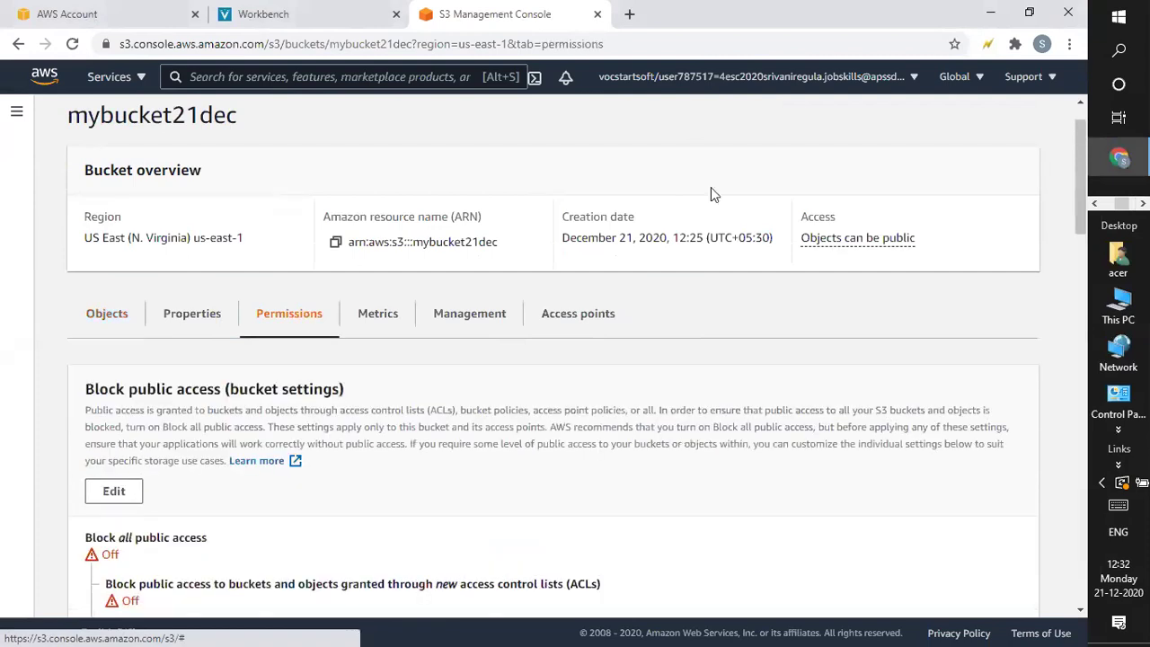
pyautogui.scroll(-3, 1079, 187)
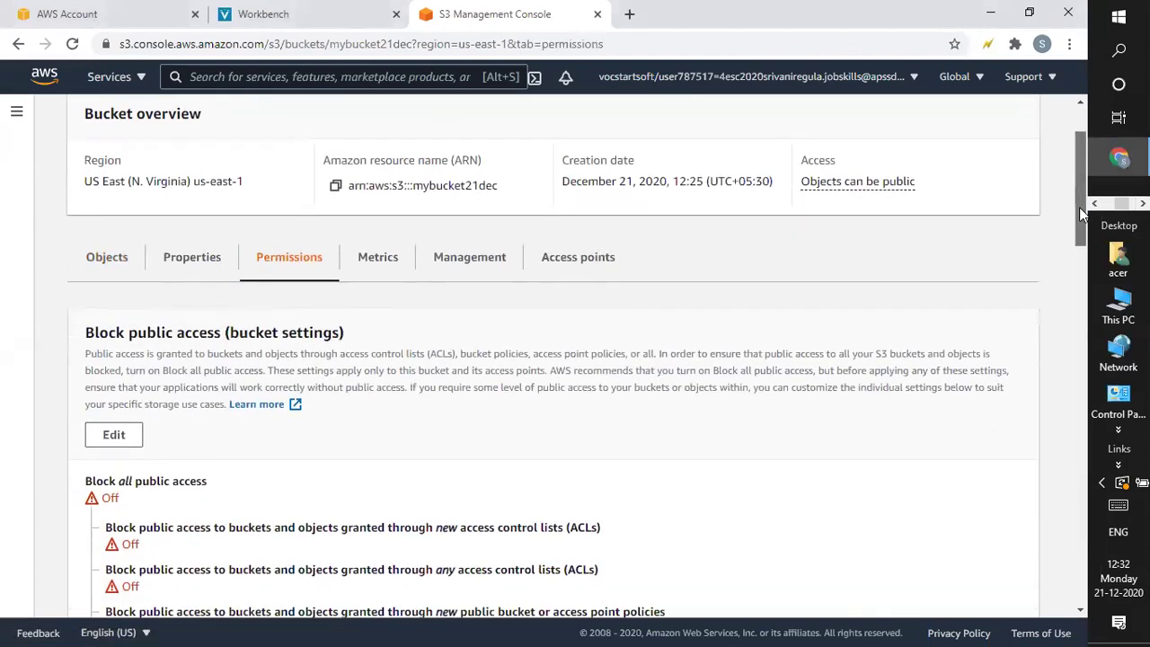
pyautogui.scroll(-3, 1072, 296)
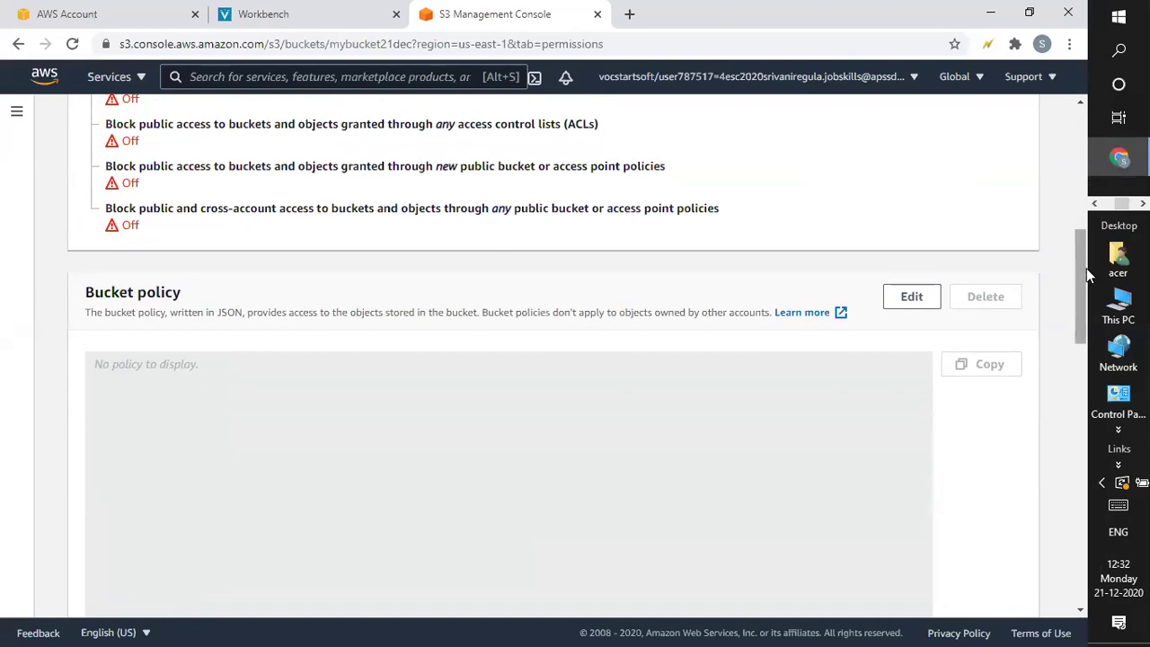
pyautogui.moveTo(1082, 276); pyautogui.dragTo(1084, 454)
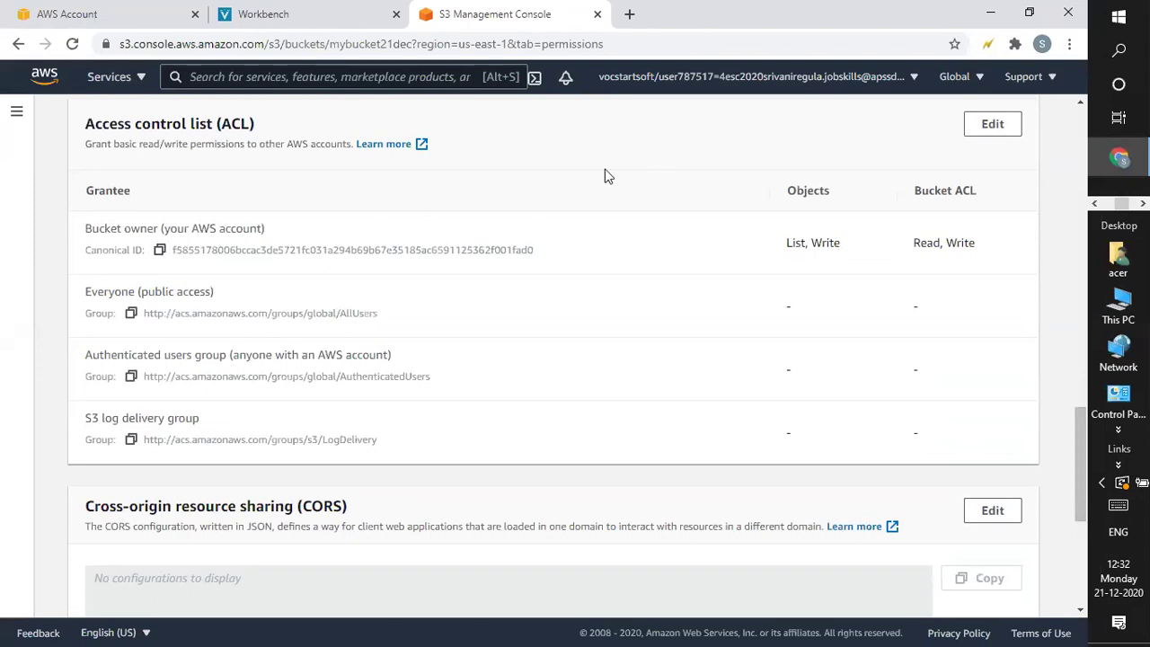
pyautogui.click(992, 128)
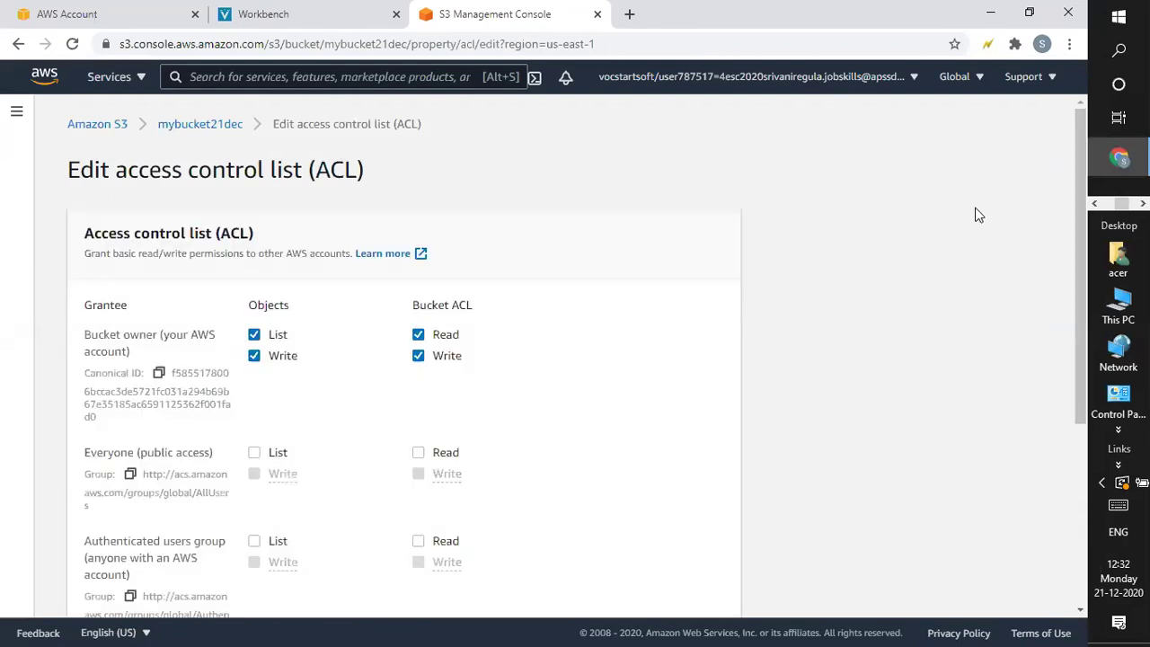
pyautogui.moveTo(1083, 274); pyautogui.dragTo(1083, 278)
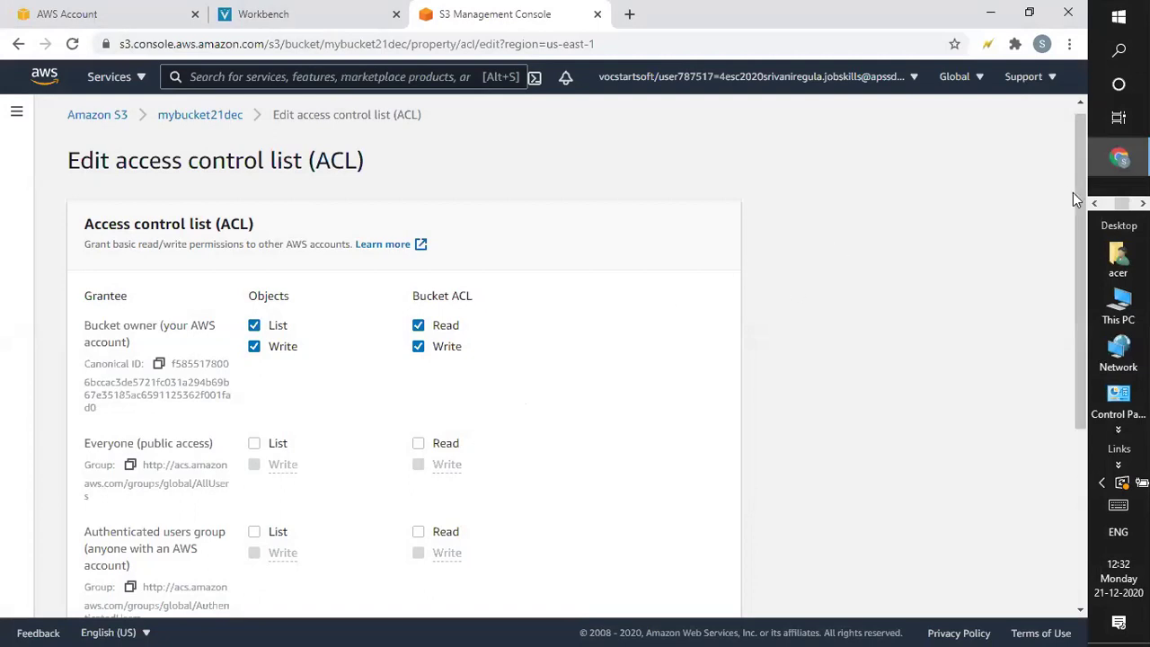
pyautogui.moveTo(1081, 203); pyautogui.dragTo(1083, 267)
pyautogui.scroll(-1, 1081, 262)
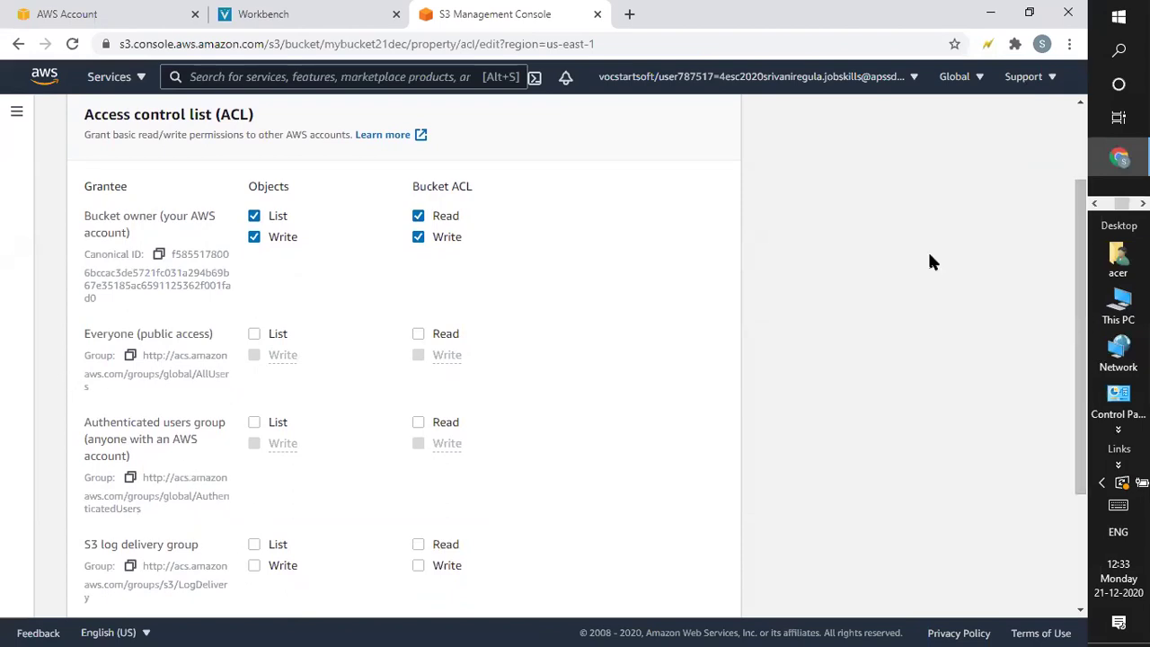
pyautogui.scroll(-2, 1078, 279)
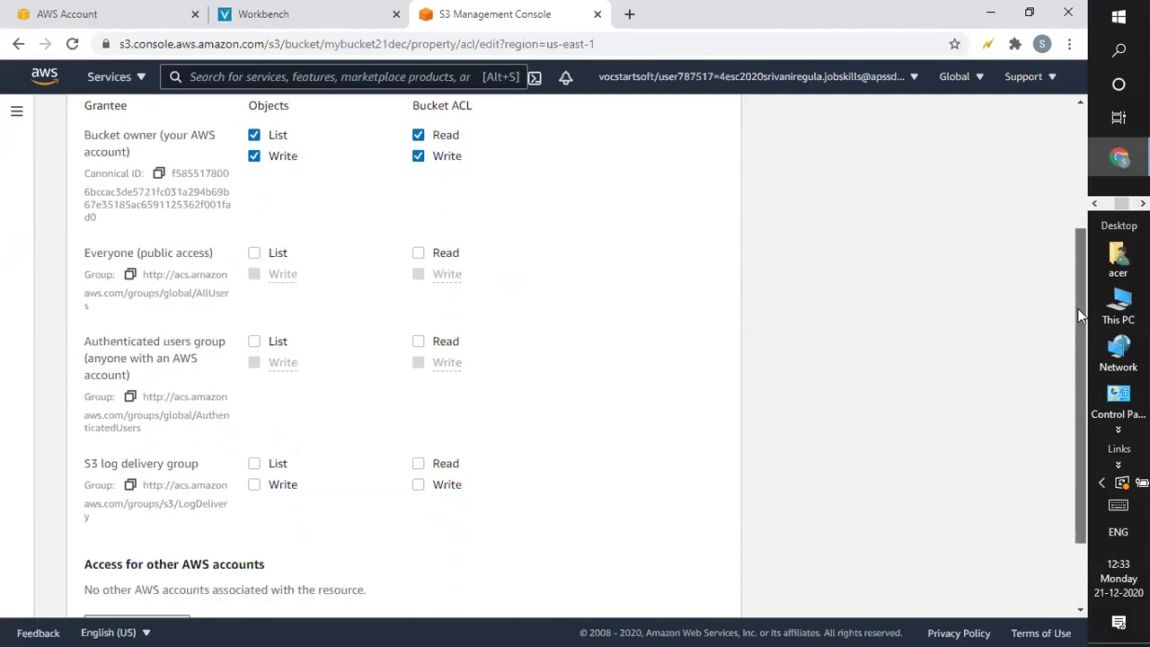
pyautogui.moveTo(1078, 337); pyautogui.dragTo(1078, 354)
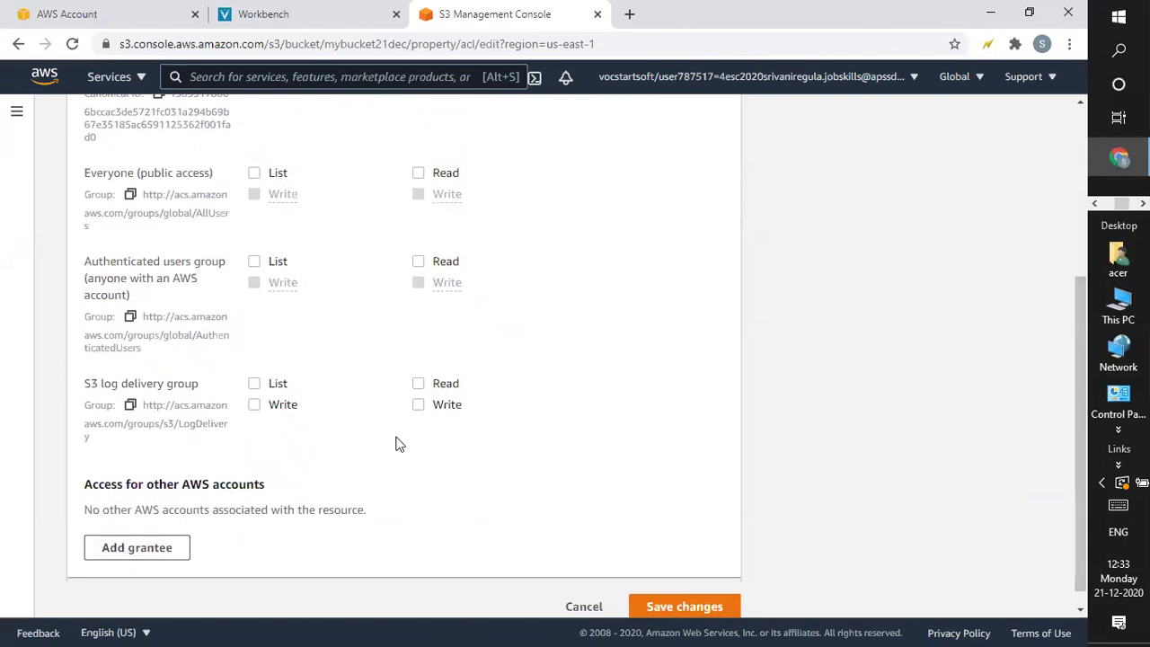
pyautogui.moveTo(1079, 452); pyautogui.dragTo(1083, 412)
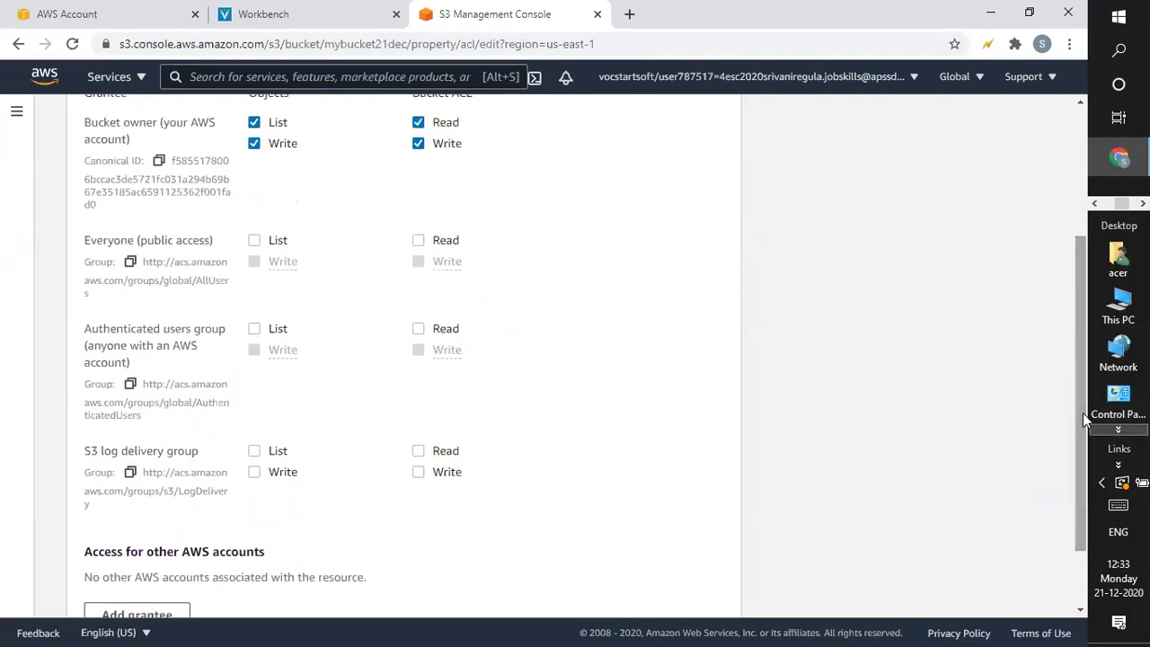
# In the Everyone (public access) row, enable Objects List and Bucket ACL Read
pyautogui.click(254, 241)
pyautogui.click(419, 241)
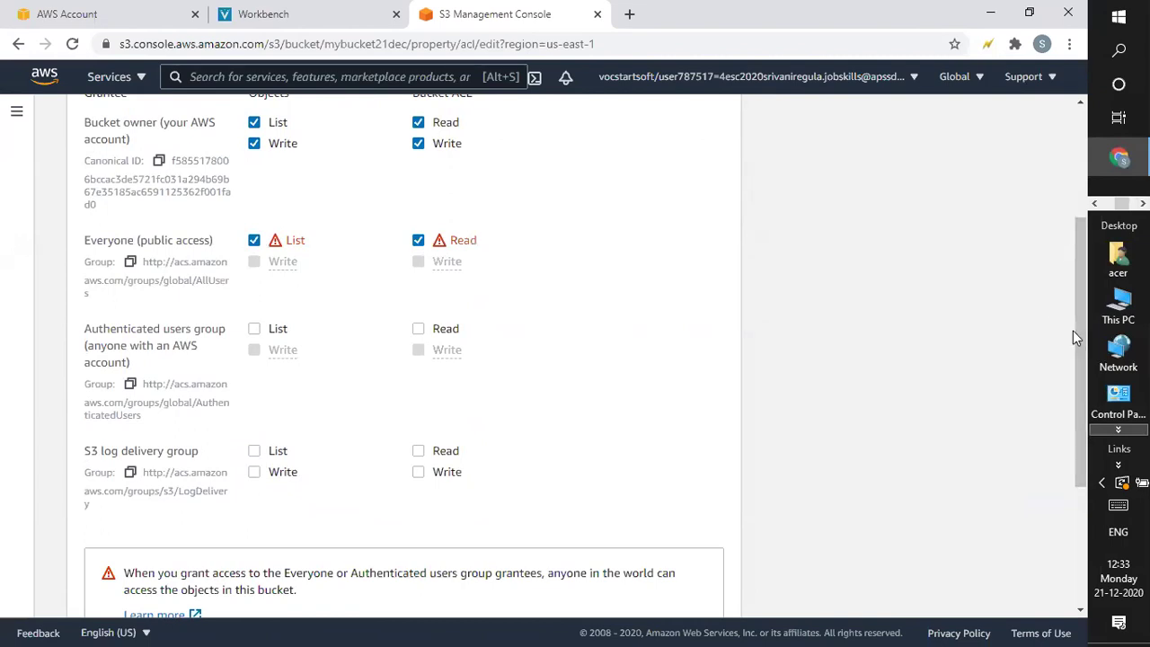
pyautogui.moveTo(1073, 326); pyautogui.dragTo(1078, 295)
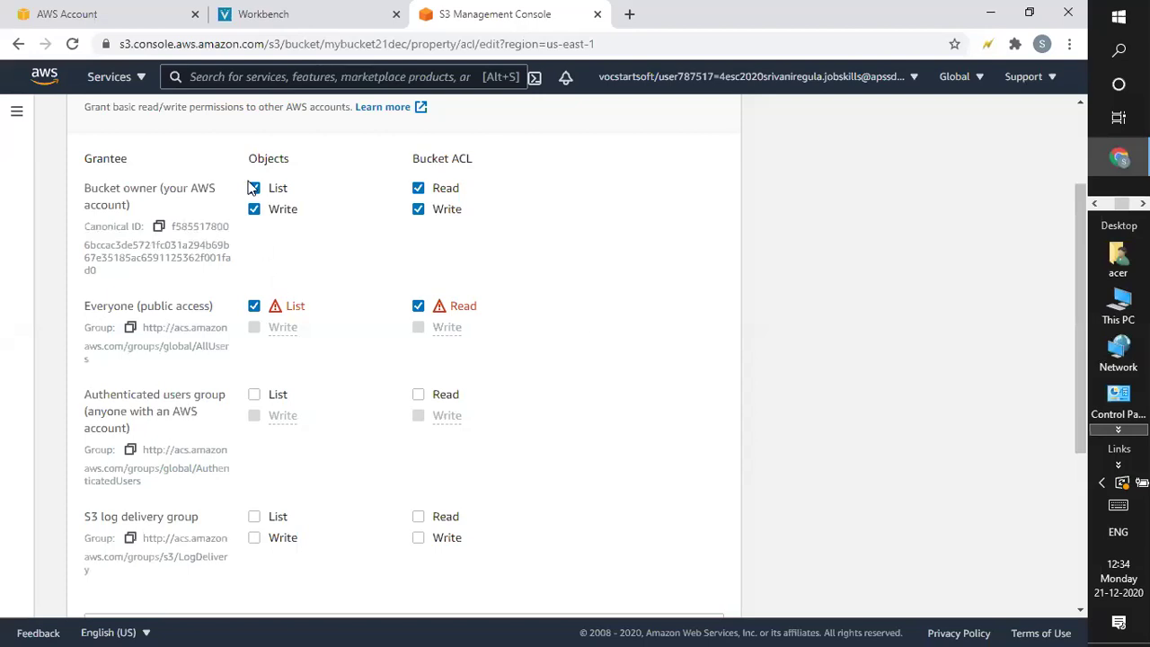
# Acknowledge the public-access warning and save the ACL, so mybucket21dec shows Access as Public
pyautogui.moveTo(1081, 275); pyautogui.dragTo(1081, 379)
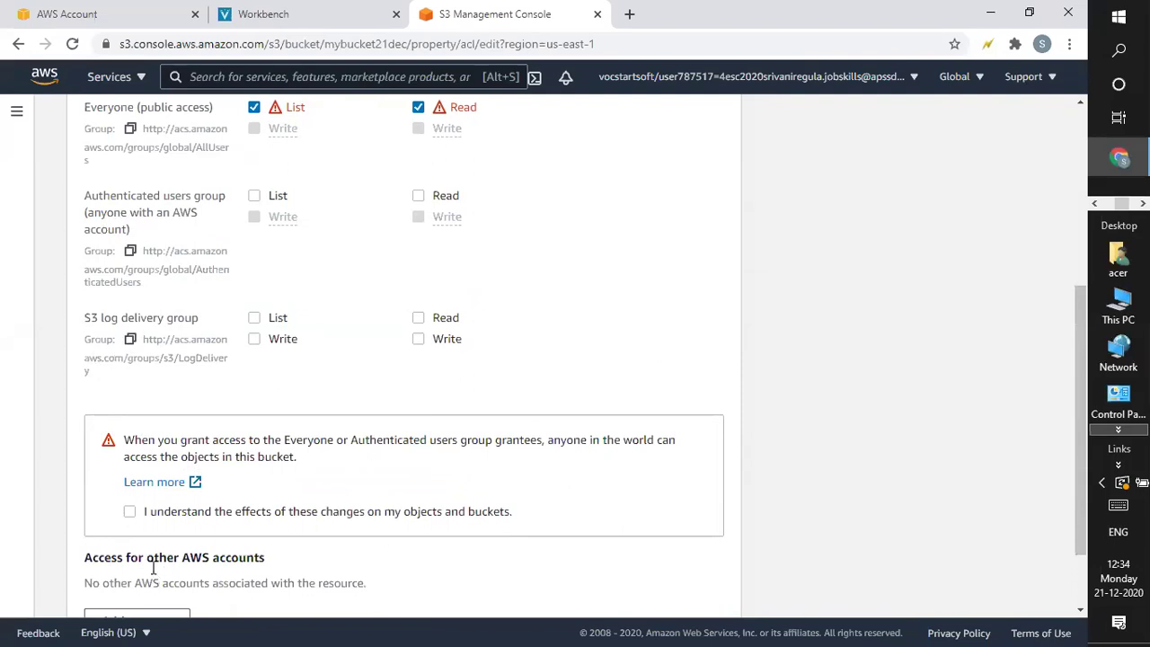
pyautogui.moveTo(1084, 386); pyautogui.dragTo(1088, 387)
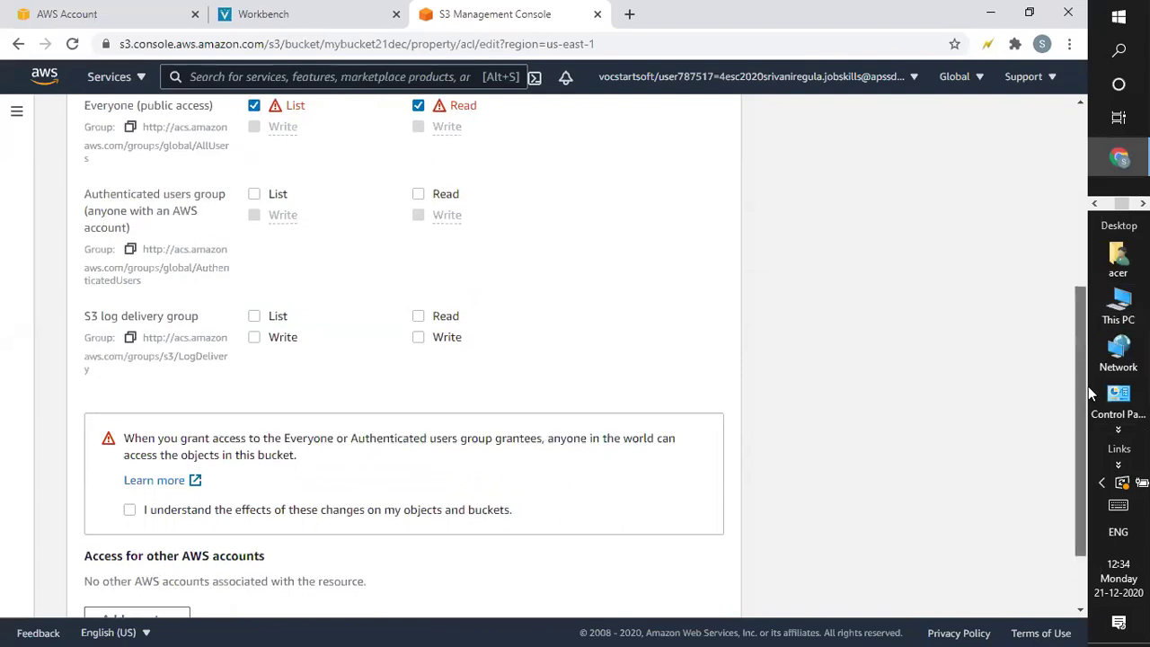
pyautogui.scroll(-1, 896, 363)
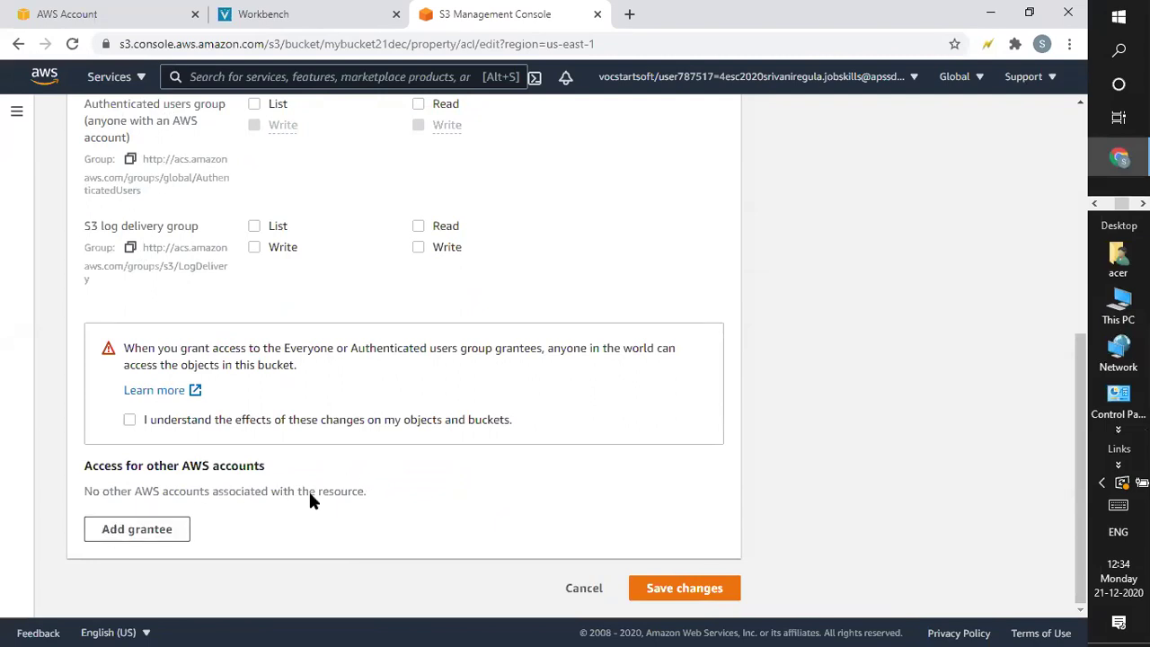
pyautogui.moveTo(1077, 476); pyautogui.dragTo(1080, 337)
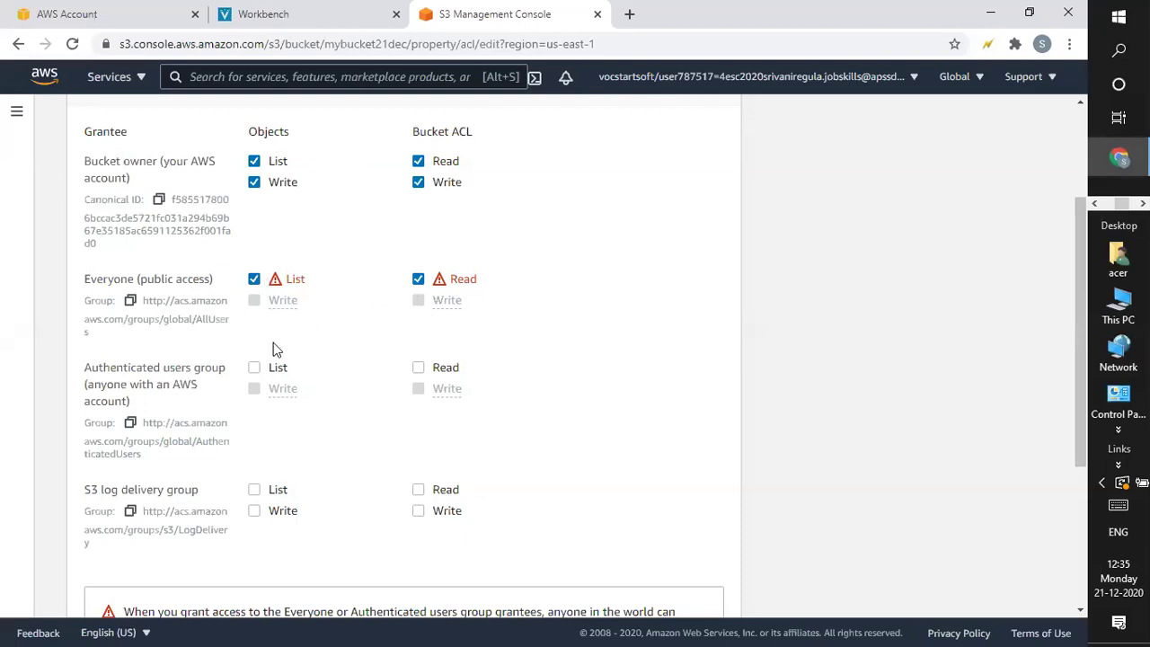
pyautogui.moveTo(1073, 287); pyautogui.dragTo(1081, 347)
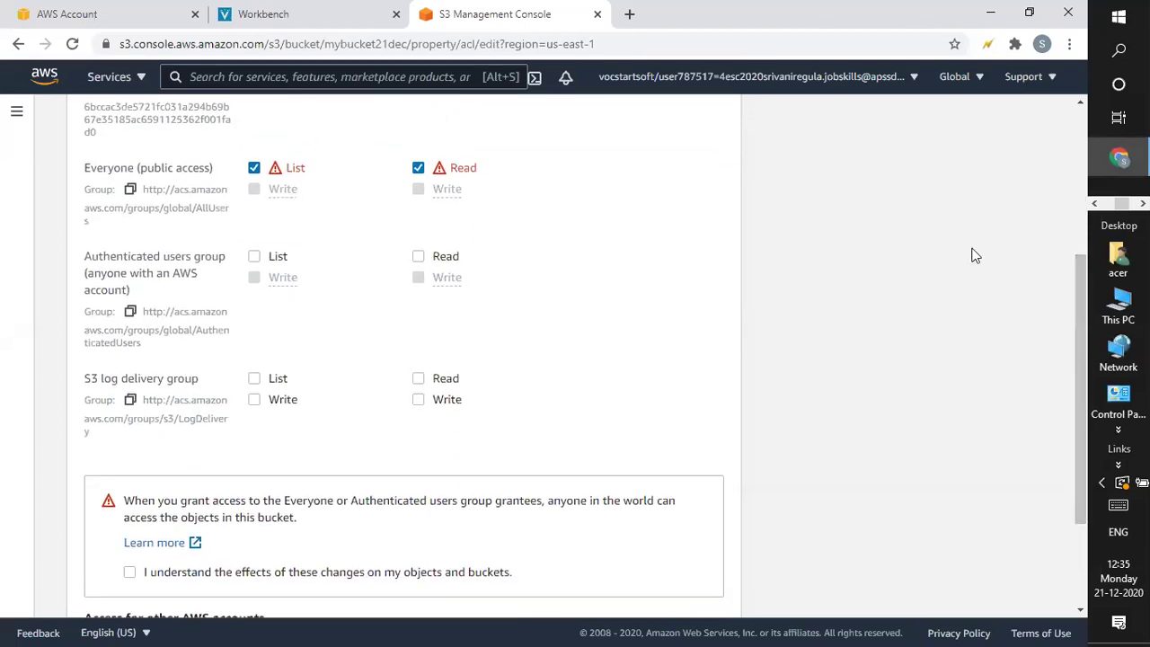
pyautogui.scroll(-2, 1083, 558)
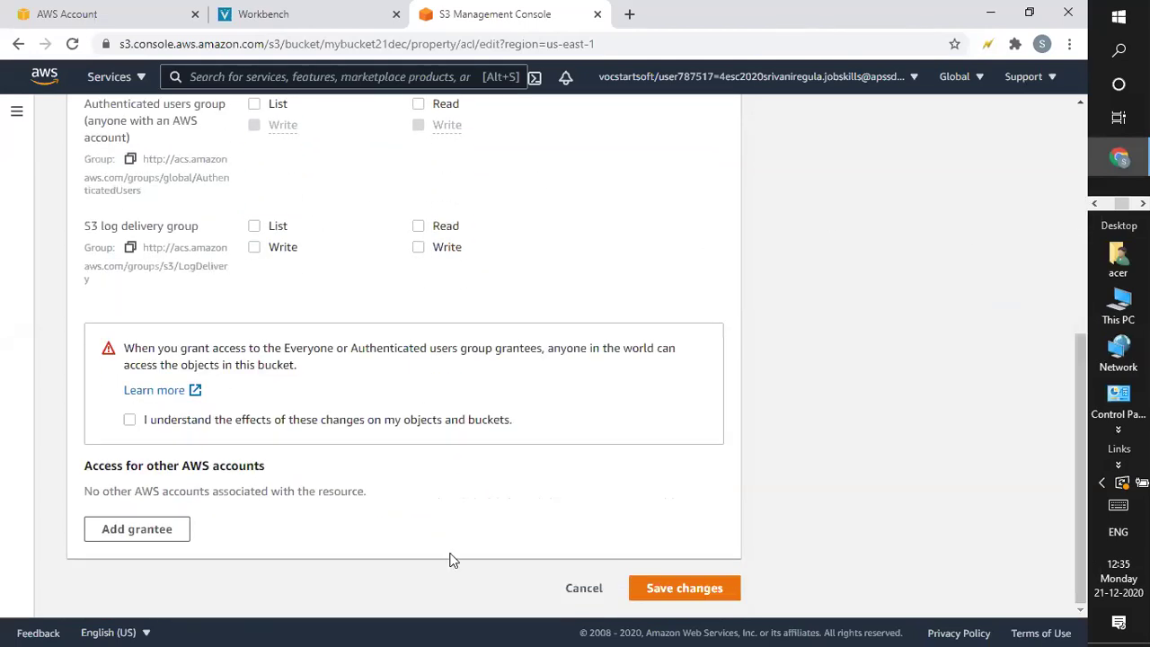
pyautogui.click(129, 419)
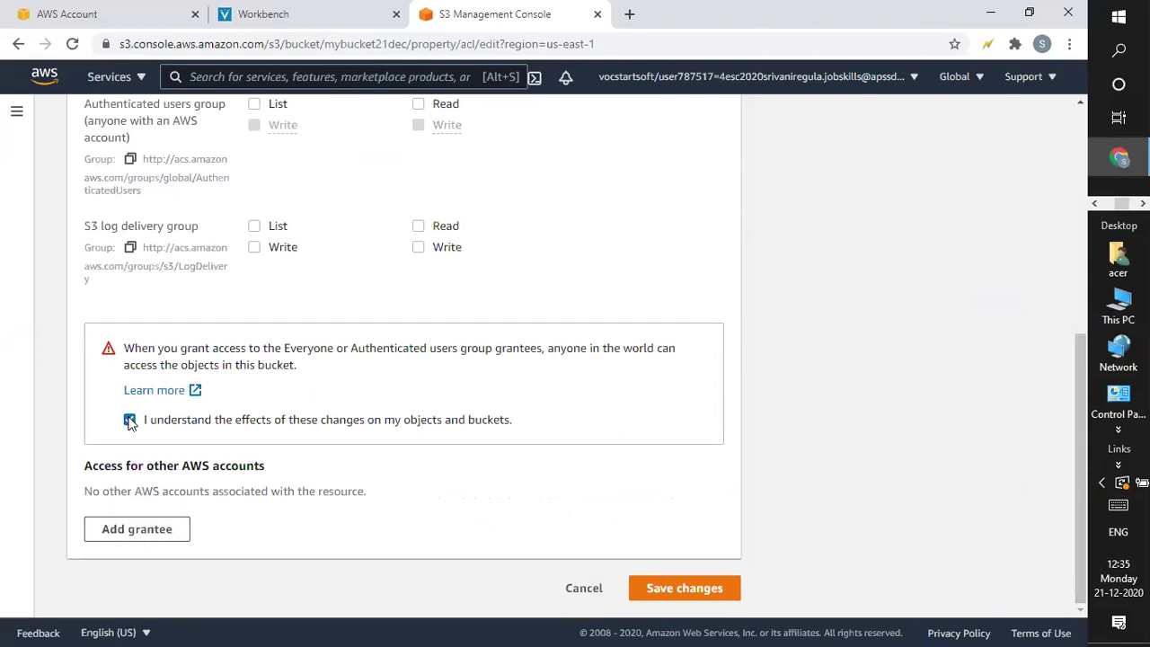
pyautogui.click(672, 582)
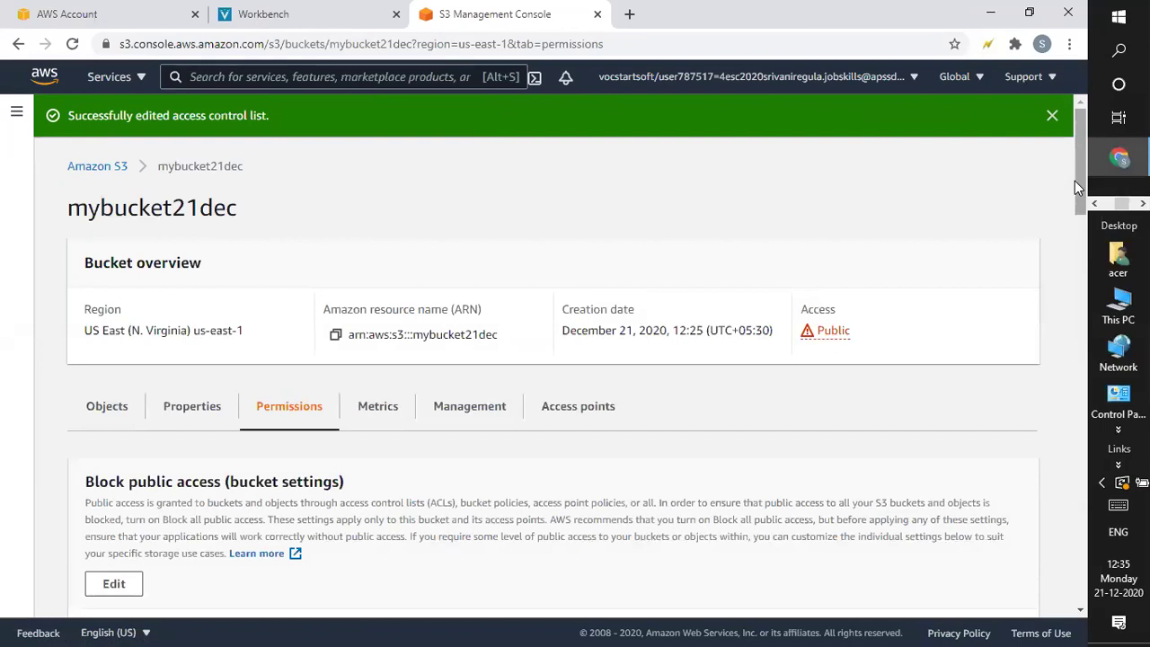
# Scroll the Permissions tab down to Bucket policy, past the block public access settings, all Off
pyautogui.moveTo(1077, 177); pyautogui.dragTo(1079, 86)
pyautogui.moveTo(1076, 155); pyautogui.dragTo(1081, 247)
pyautogui.scroll(-4, 1080, 249)
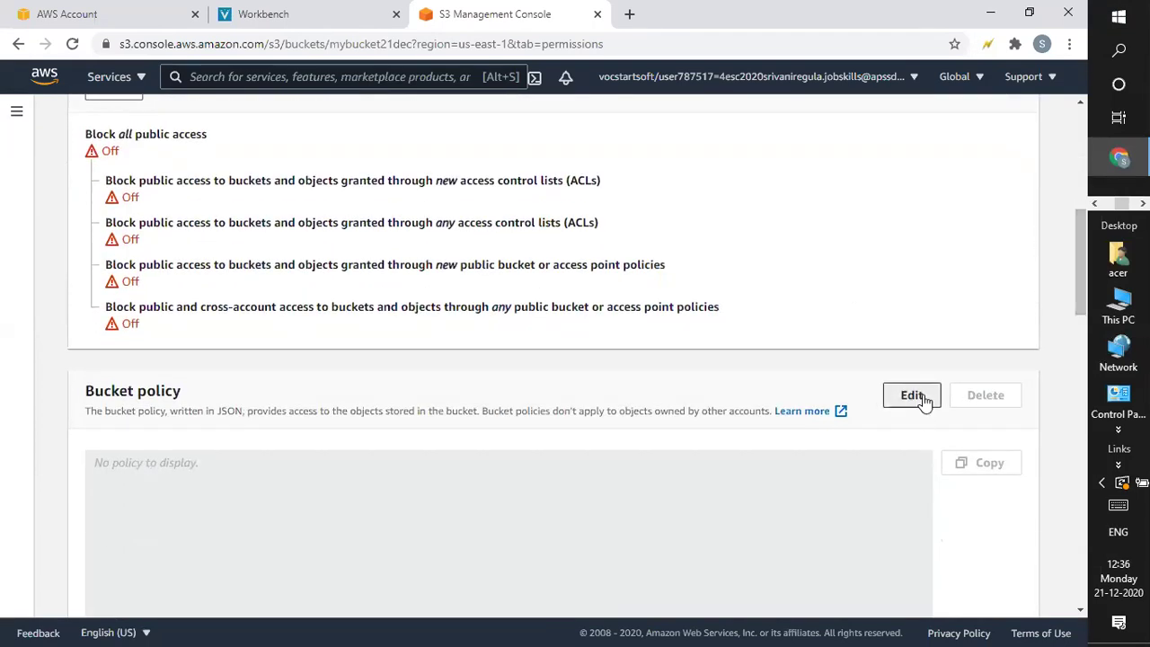
# Open the Edit bucket policy page for mybucket21dec, whose policy editor is still empty
pyautogui.click(923, 399)
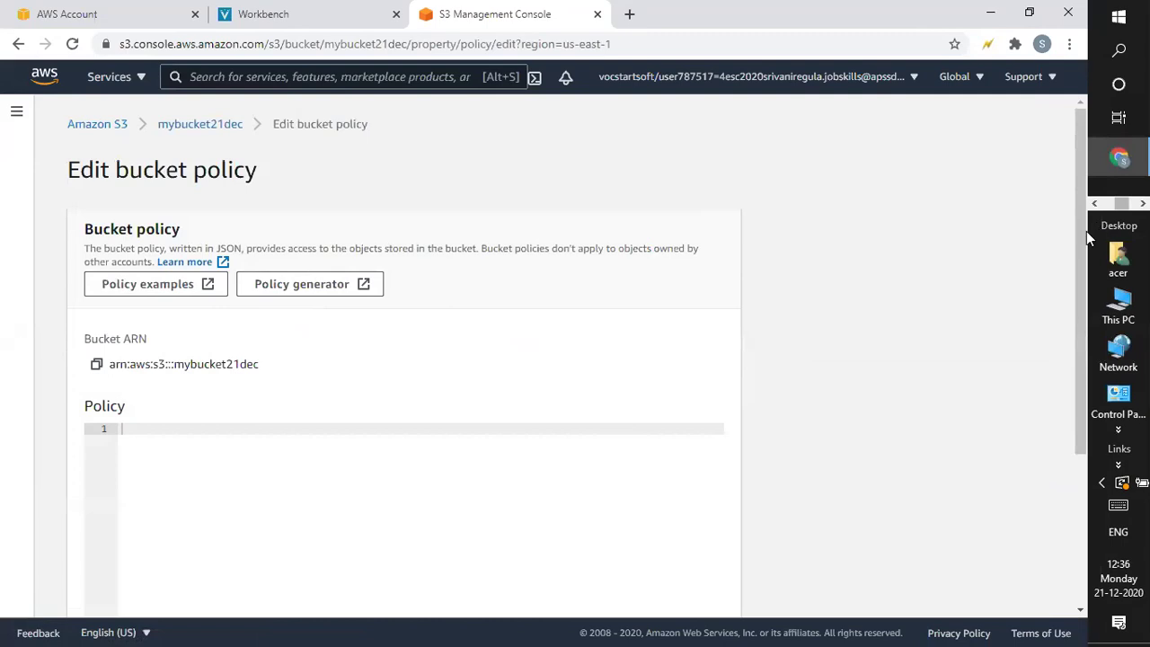
pyautogui.moveTo(1079, 239); pyautogui.dragTo(1079, 256)
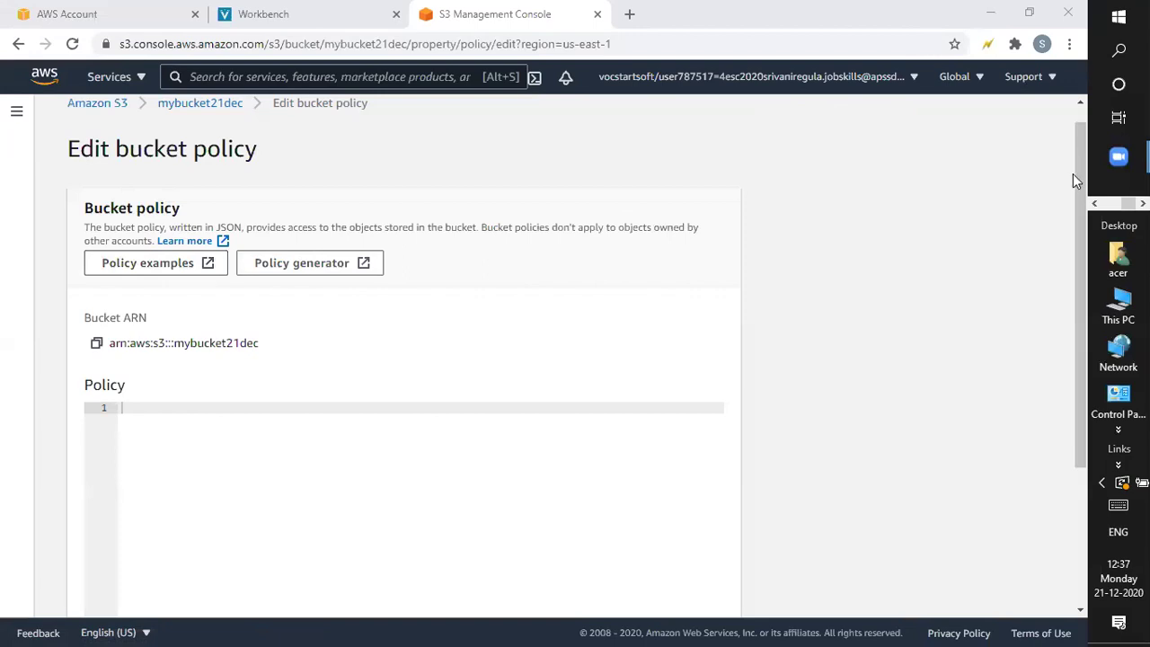
pyautogui.moveTo(1077, 177)
pyautogui.mouseDown()
pyautogui.moveTo(1079, 165)
pyautogui.moveTo(1079, 183)
pyautogui.mouseUp()
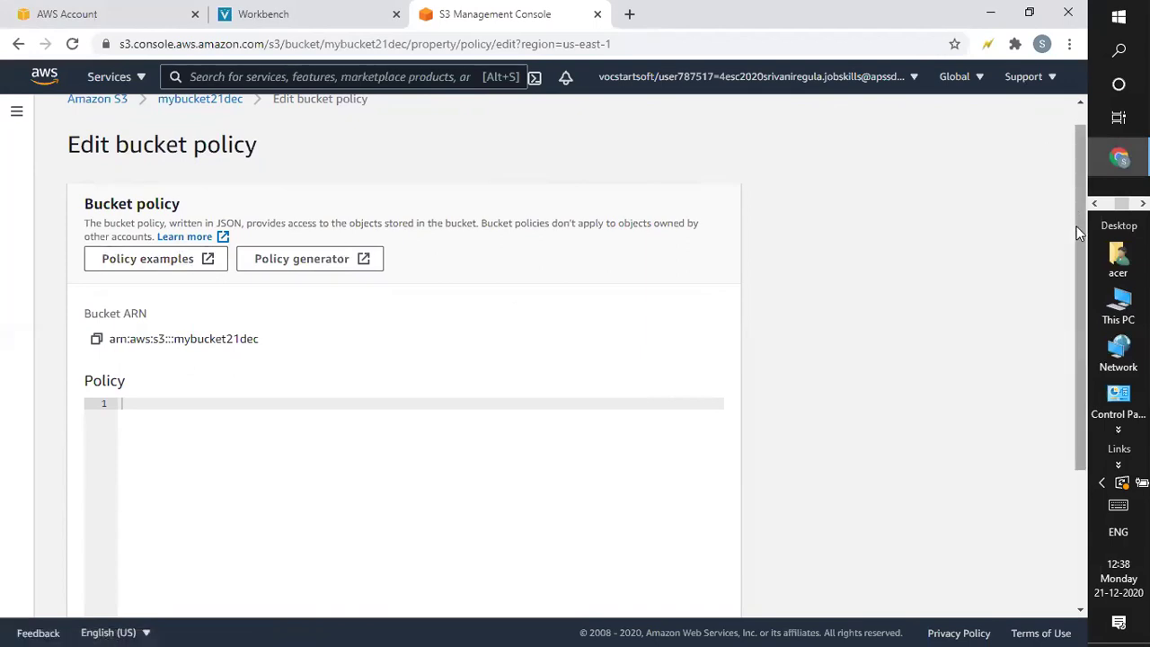
pyautogui.scroll(1, 1076, 221)
pyautogui.scroll(-1, 1078, 226)
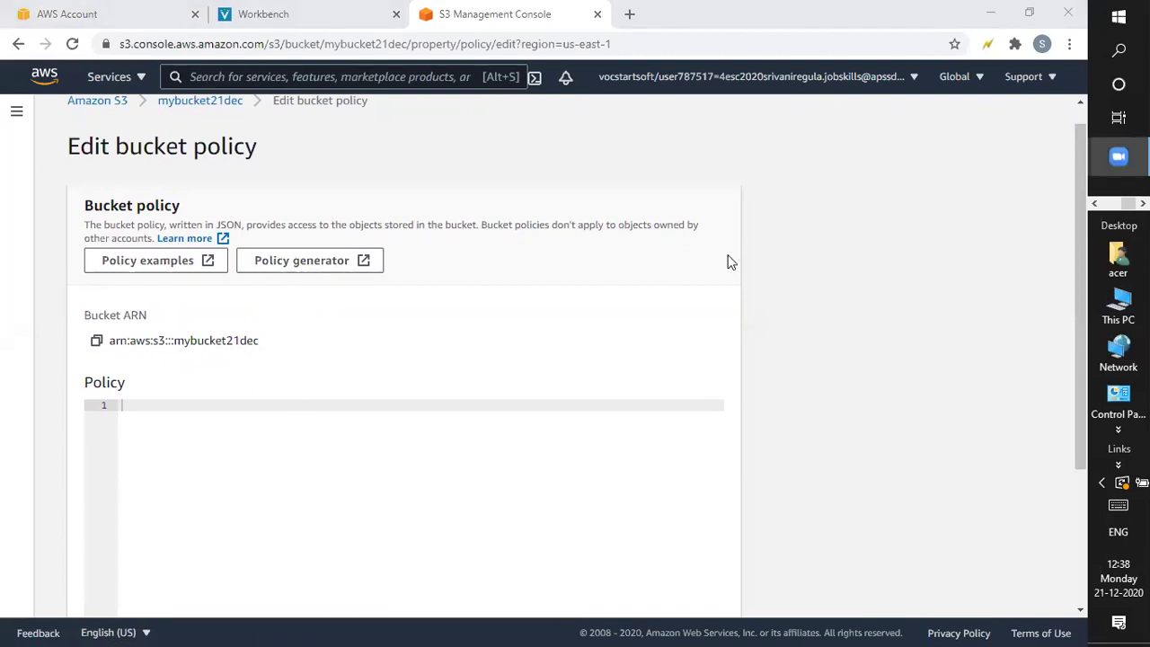
pyautogui.click(178, 260)
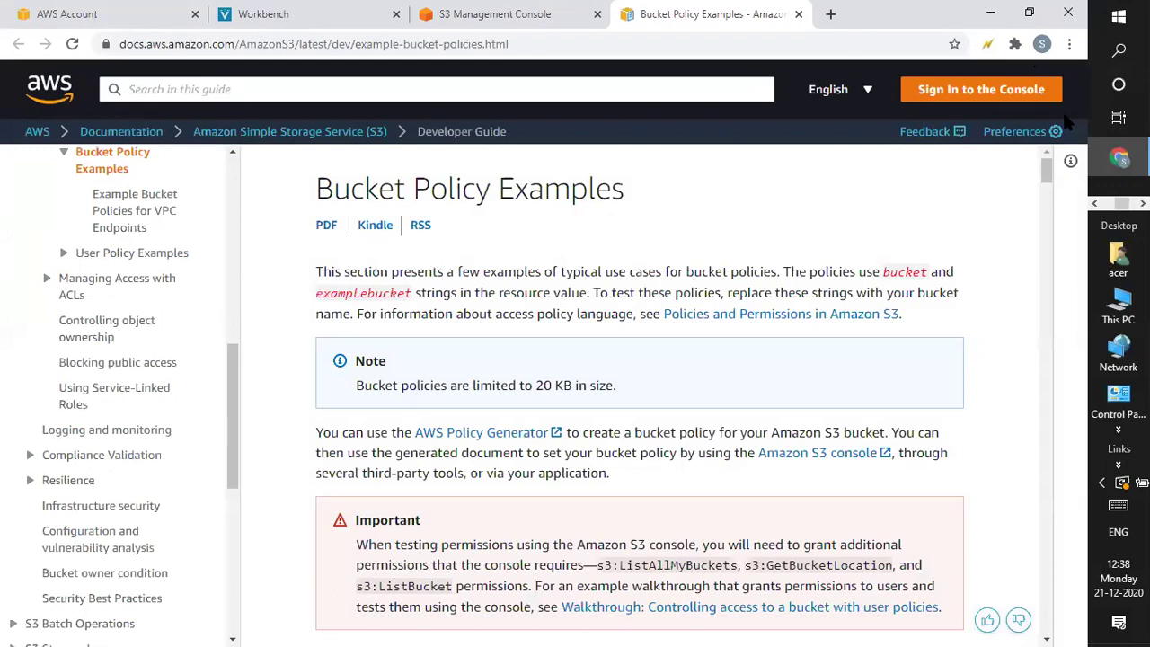
pyautogui.moveTo(1050, 182); pyautogui.dragTo(1051, 201)
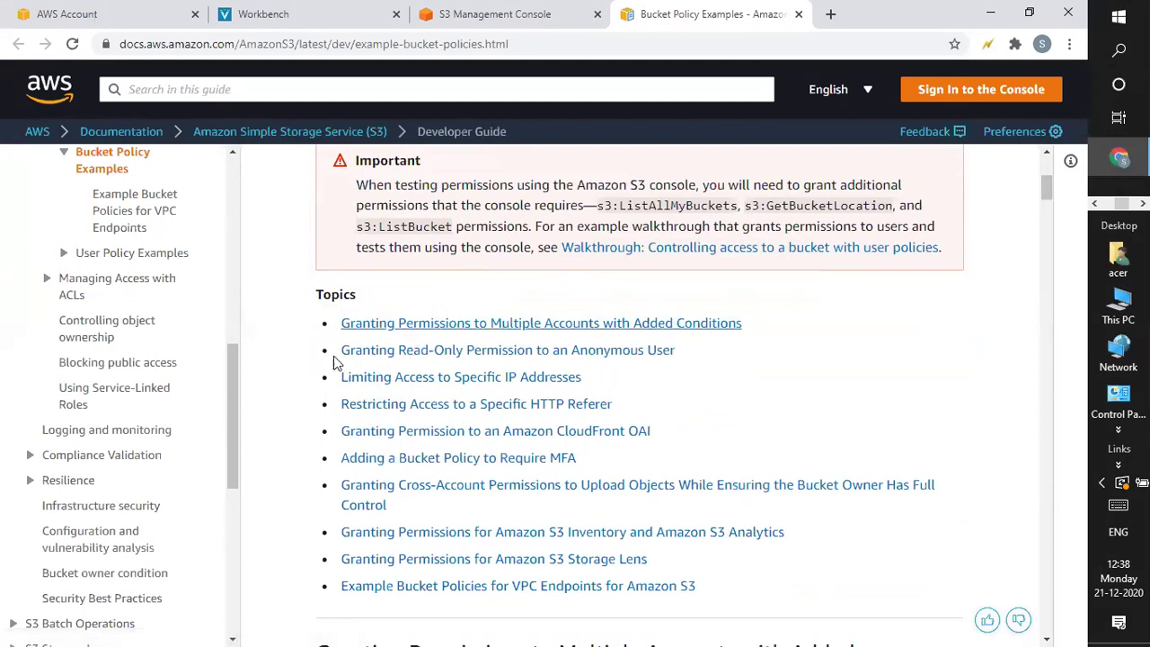
pyautogui.moveTo(1044, 191); pyautogui.dragTo(1046, 195)
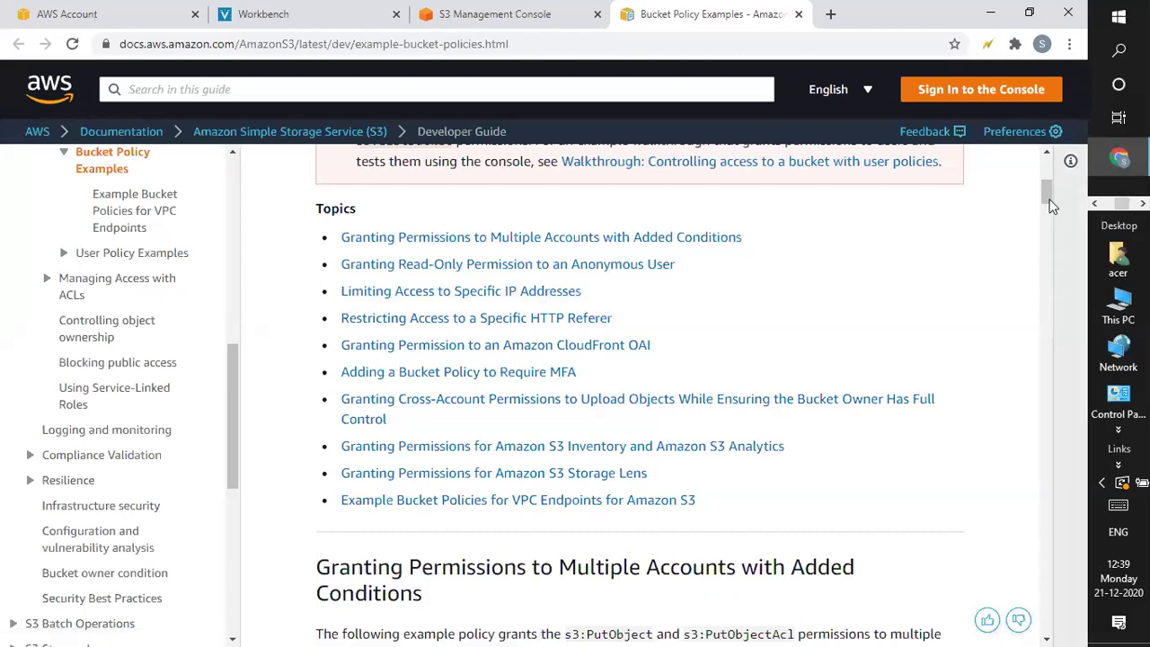
pyautogui.moveTo(1045, 199)
pyautogui.mouseDown()
pyautogui.moveTo(1045, 189)
pyautogui.moveTo(1046, 216)
pyautogui.mouseUp()
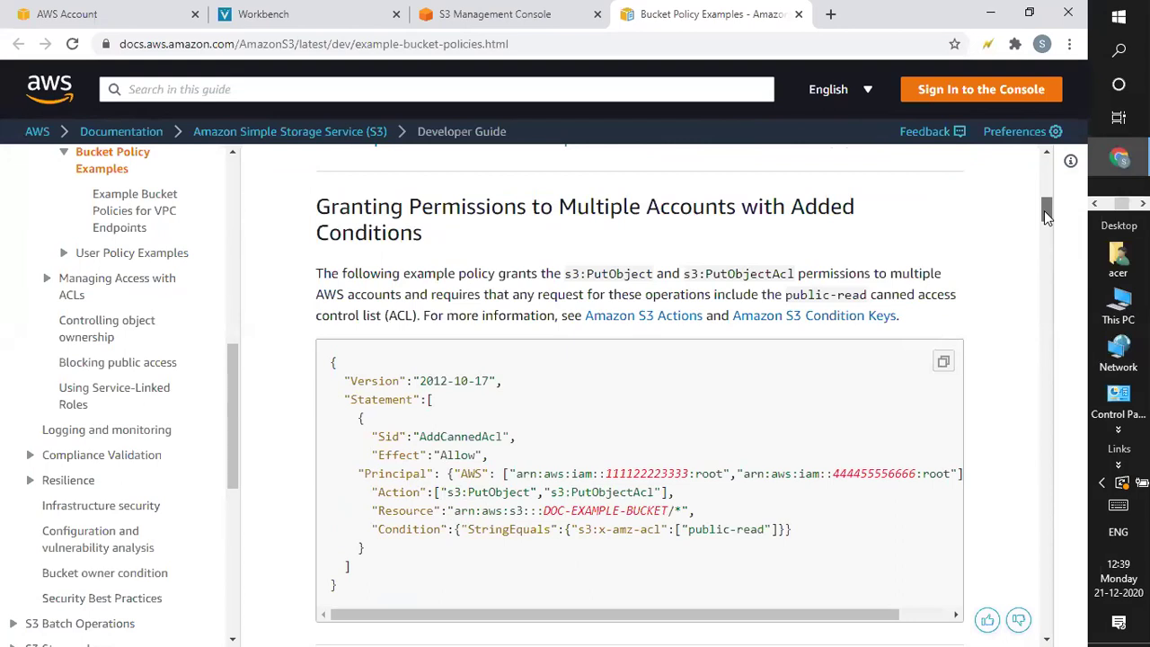
pyautogui.moveTo(1045, 214); pyautogui.dragTo(1045, 215)
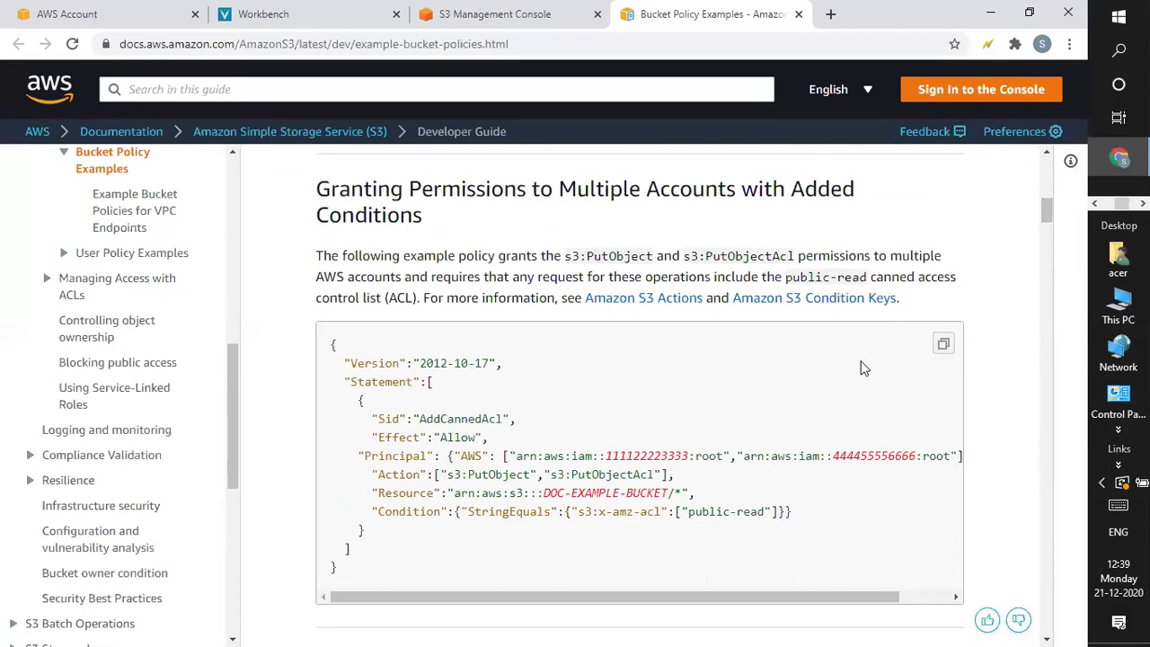
pyautogui.moveTo(1046, 212)
pyautogui.mouseDown()
pyautogui.moveTo(1046, 224)
pyautogui.moveTo(1049, 216)
pyautogui.mouseUp()
pyautogui.moveTo(336, 345); pyautogui.dragTo(429, 565)
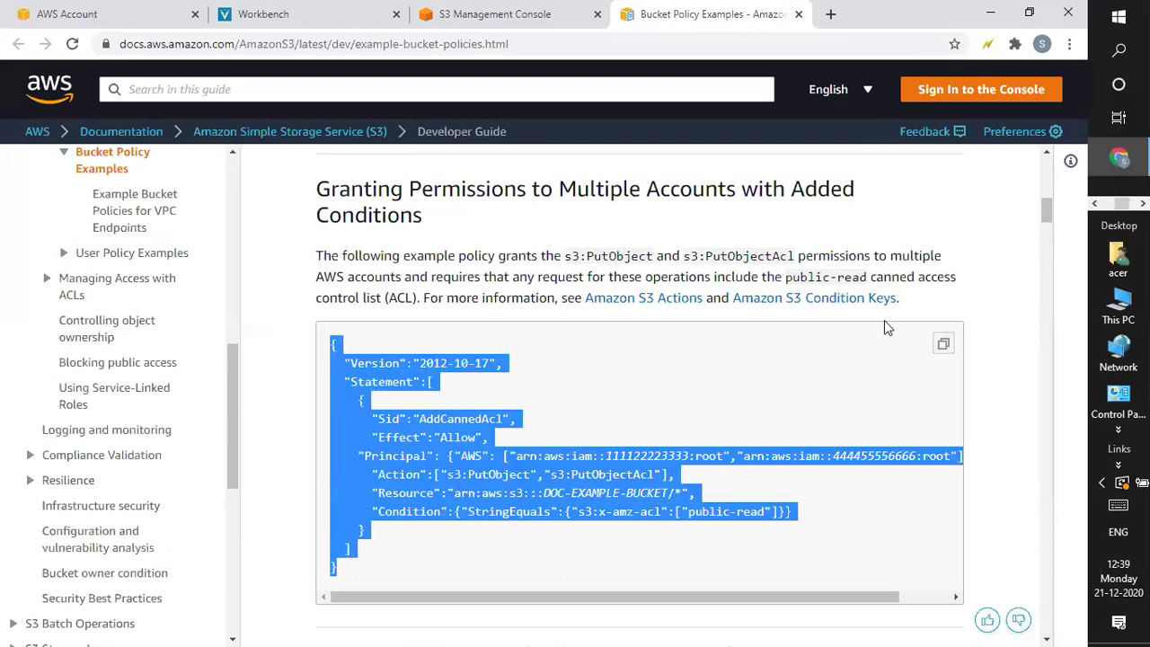
pyautogui.scroll(-15, 1043, 219)
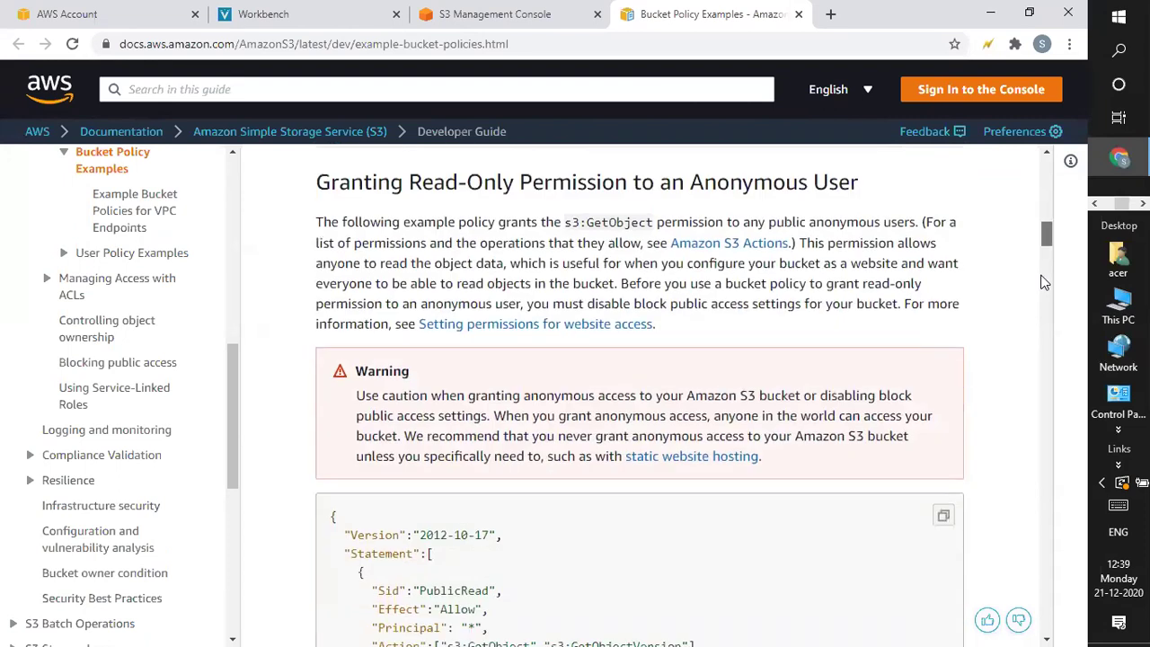
pyautogui.scroll(20, 1046, 369)
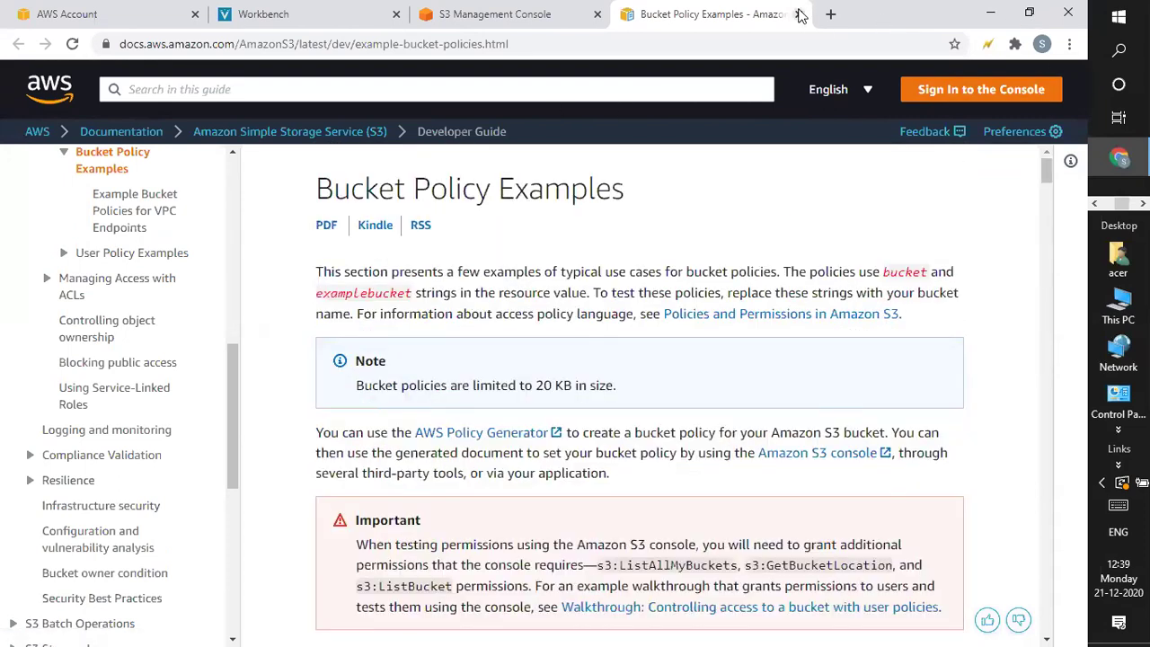
pyautogui.hotkey('ctrl', 'w')
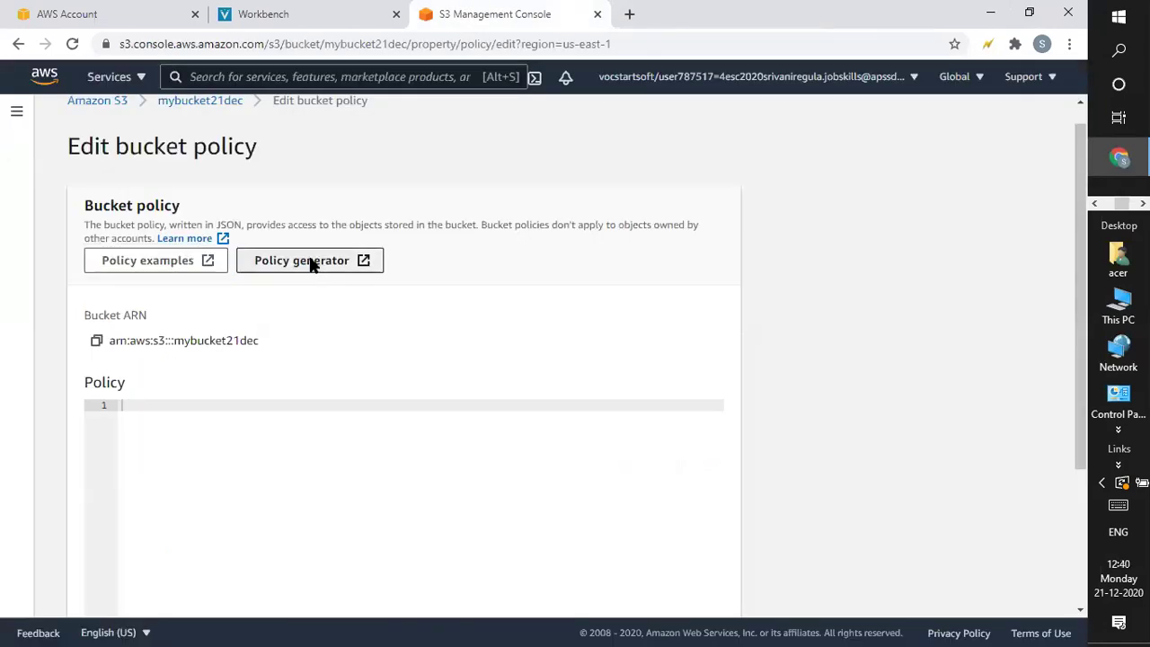
# In the Policy Generator, choose S3 Bucket Policy with Effect Deny and Principal *
pyautogui.click(308, 262)
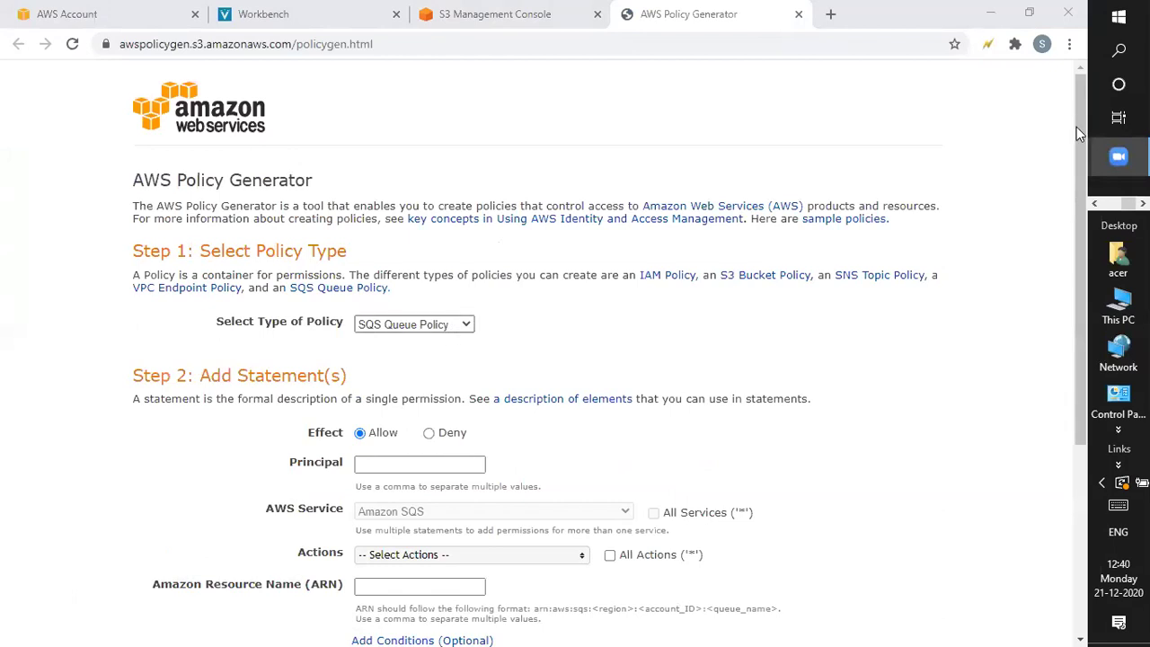
pyautogui.moveTo(1080, 133); pyautogui.dragTo(1078, 157)
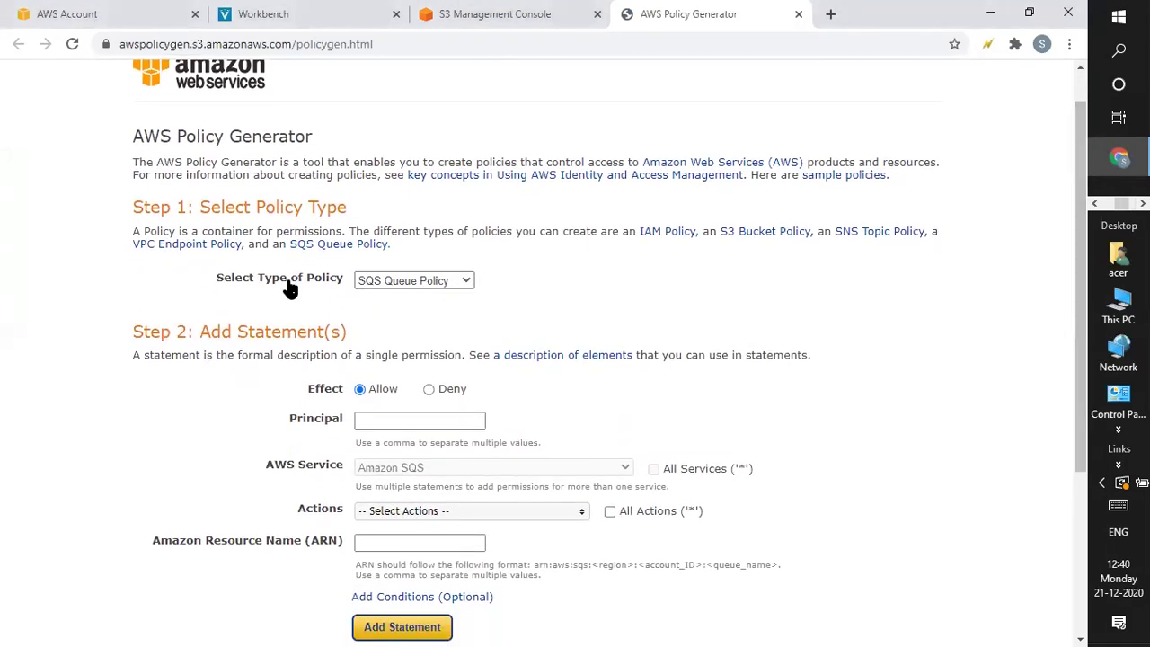
pyautogui.click(409, 286)
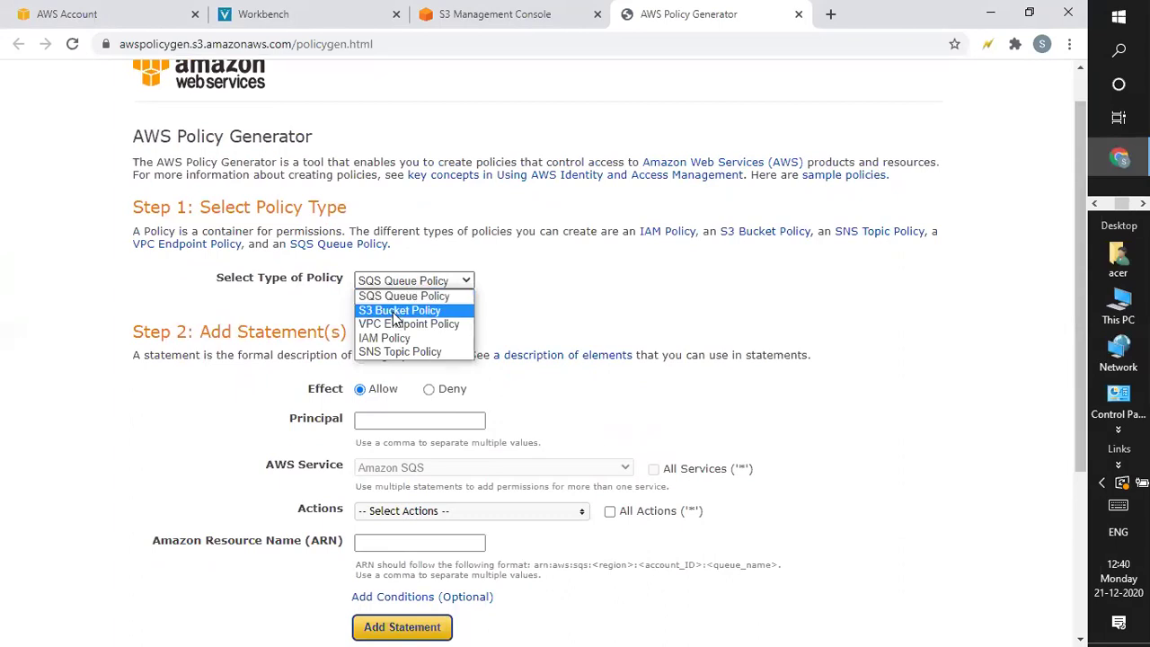
pyautogui.click(395, 311)
pyautogui.moveTo(1082, 256); pyautogui.dragTo(1085, 312)
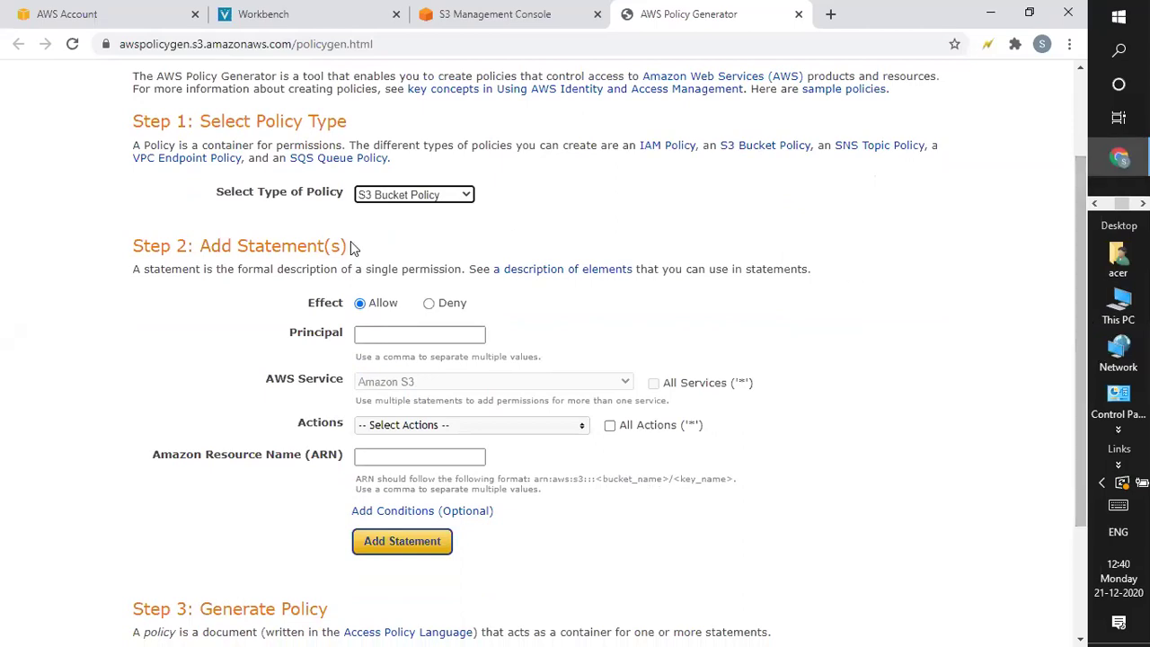
pyautogui.click(428, 304)
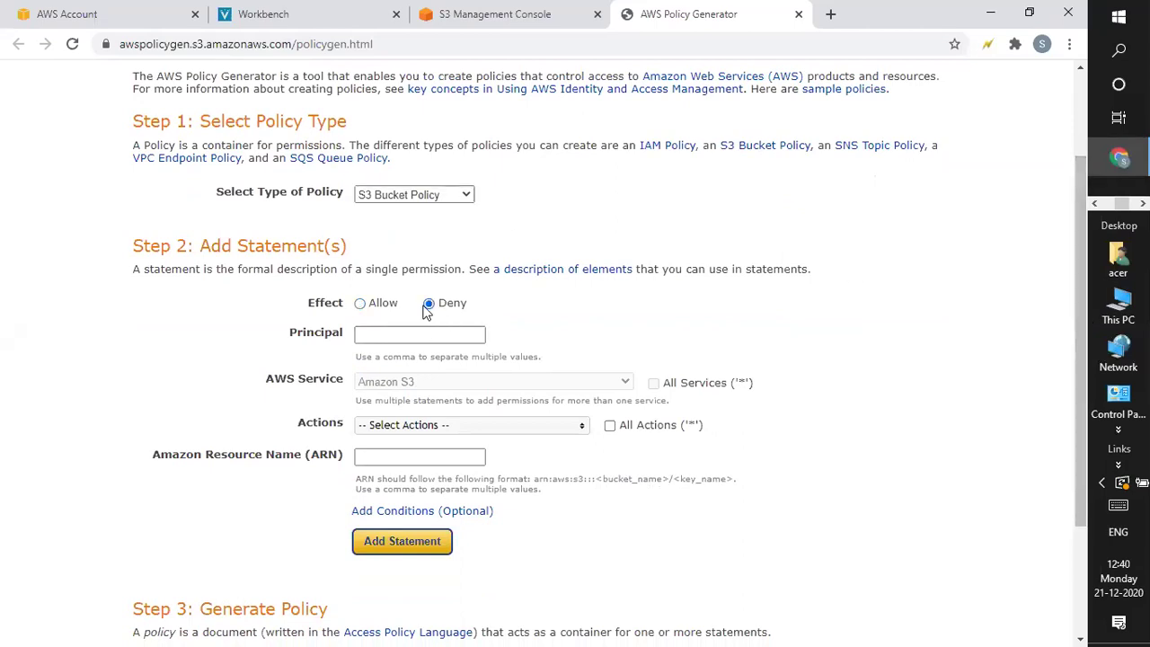
pyautogui.click(402, 335)
pyautogui.write('*')
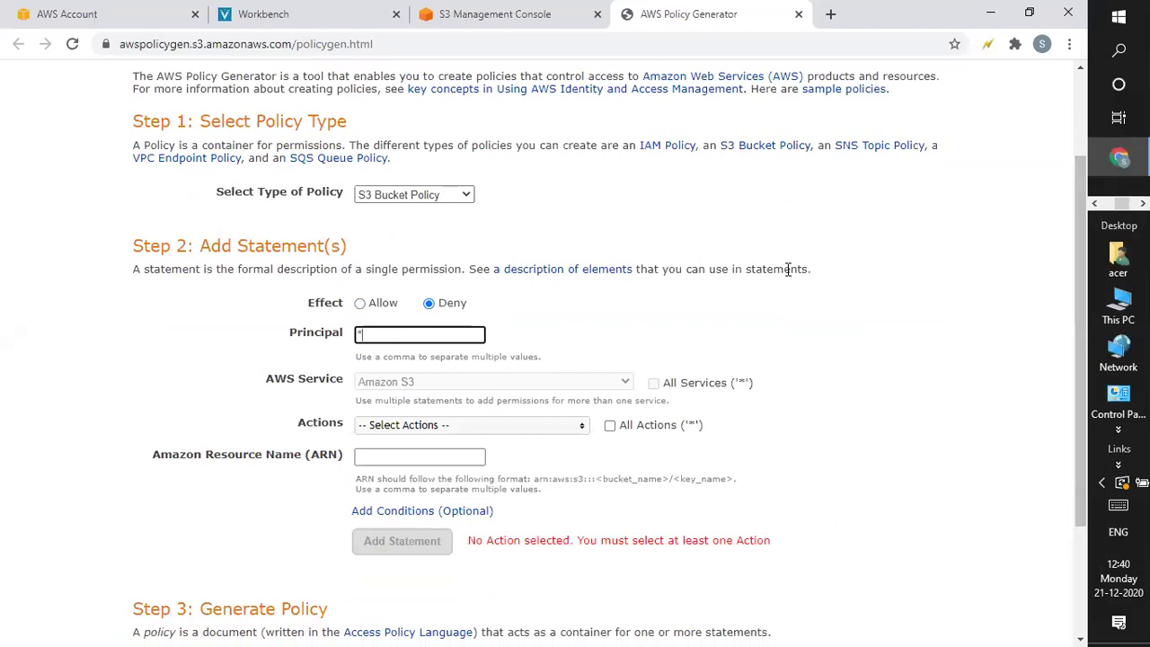
pyautogui.moveTo(1083, 218); pyautogui.dragTo(1079, 270)
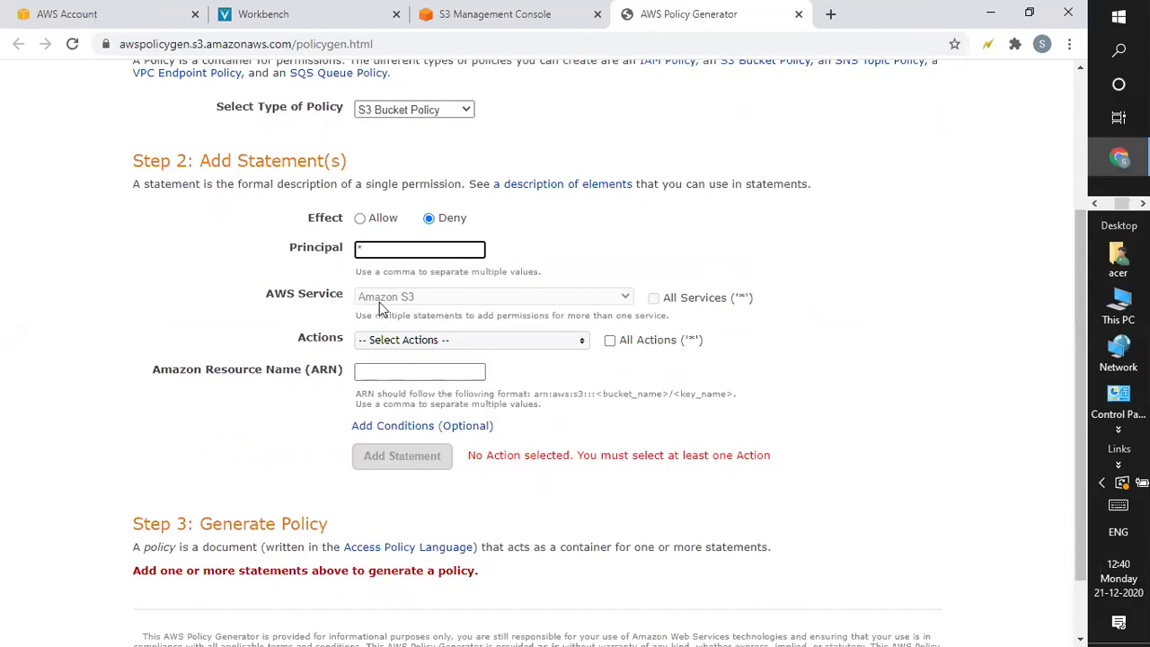
# Select DeleteBucket in the statement's Actions list
pyautogui.click(438, 350)
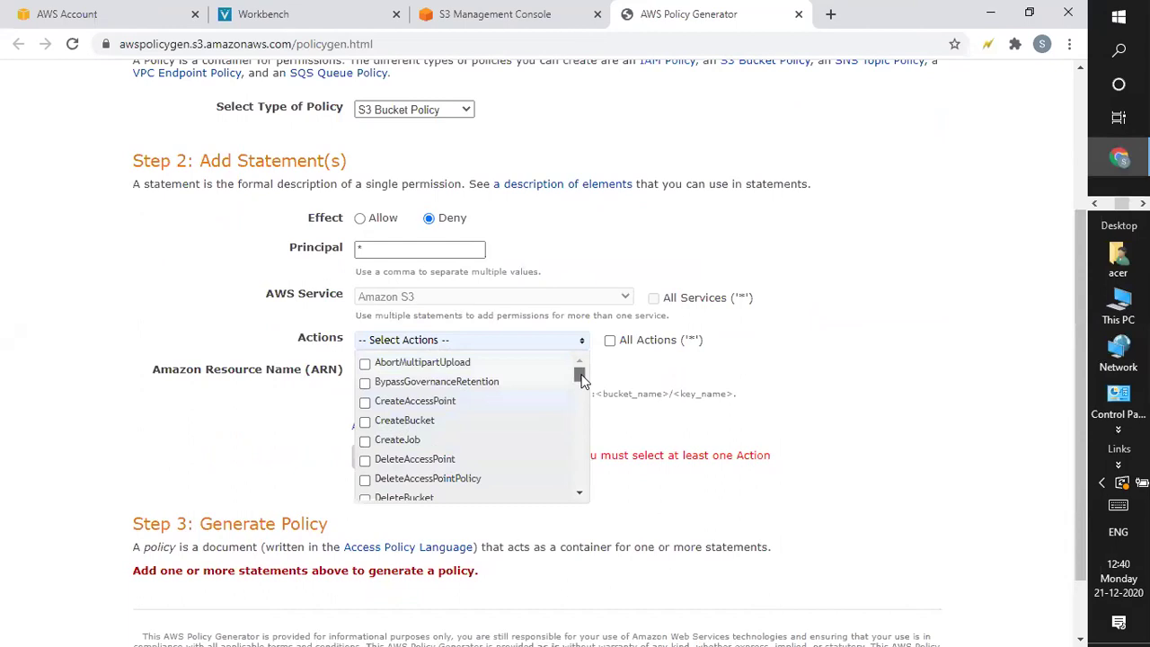
pyautogui.scroll(-1, 582, 375)
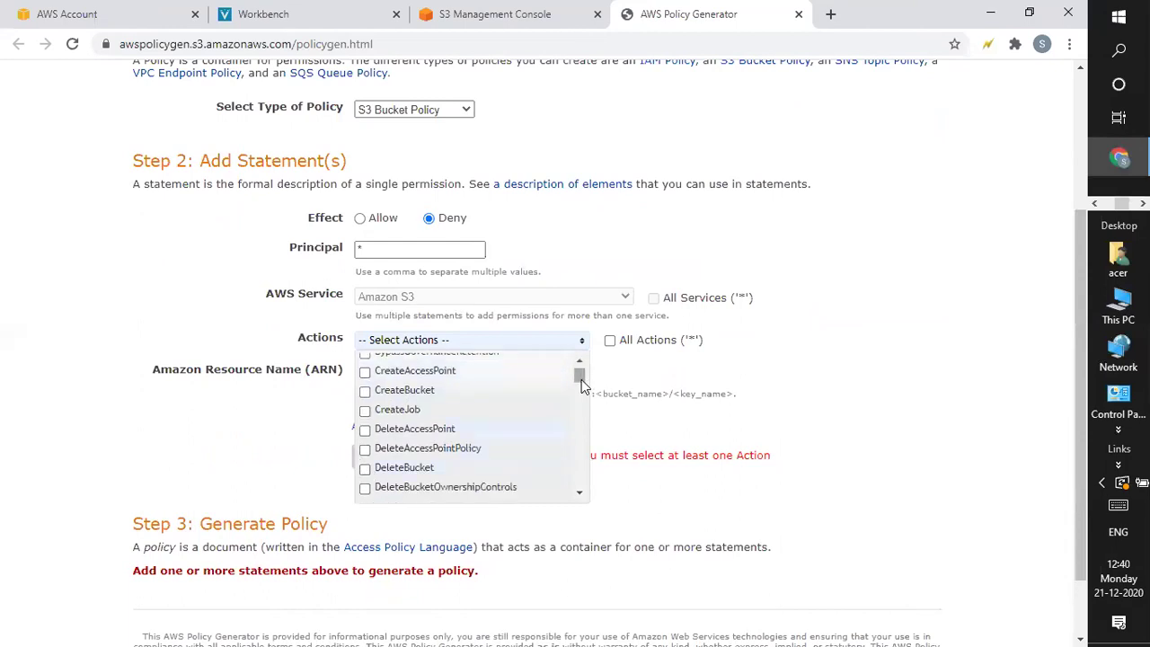
pyautogui.scroll(-5, 580, 382)
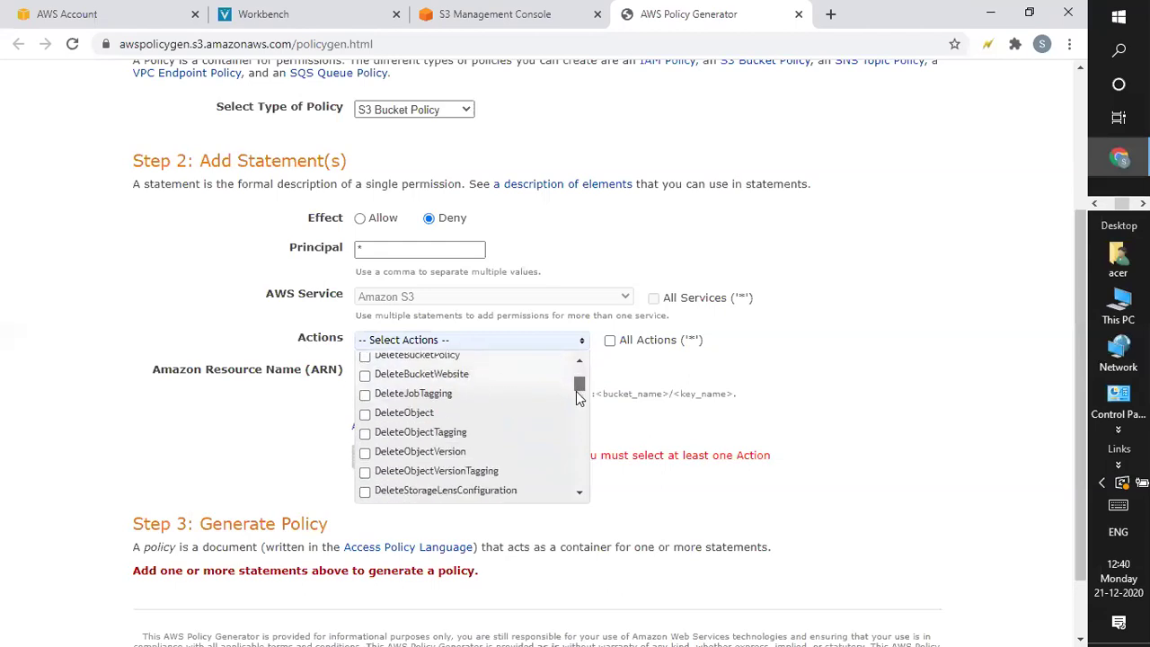
pyautogui.scroll(-1, 577, 401)
pyautogui.moveTo(576, 396)
pyautogui.mouseDown()
pyautogui.moveTo(574, 434)
pyautogui.moveTo(582, 397)
pyautogui.mouseUp()
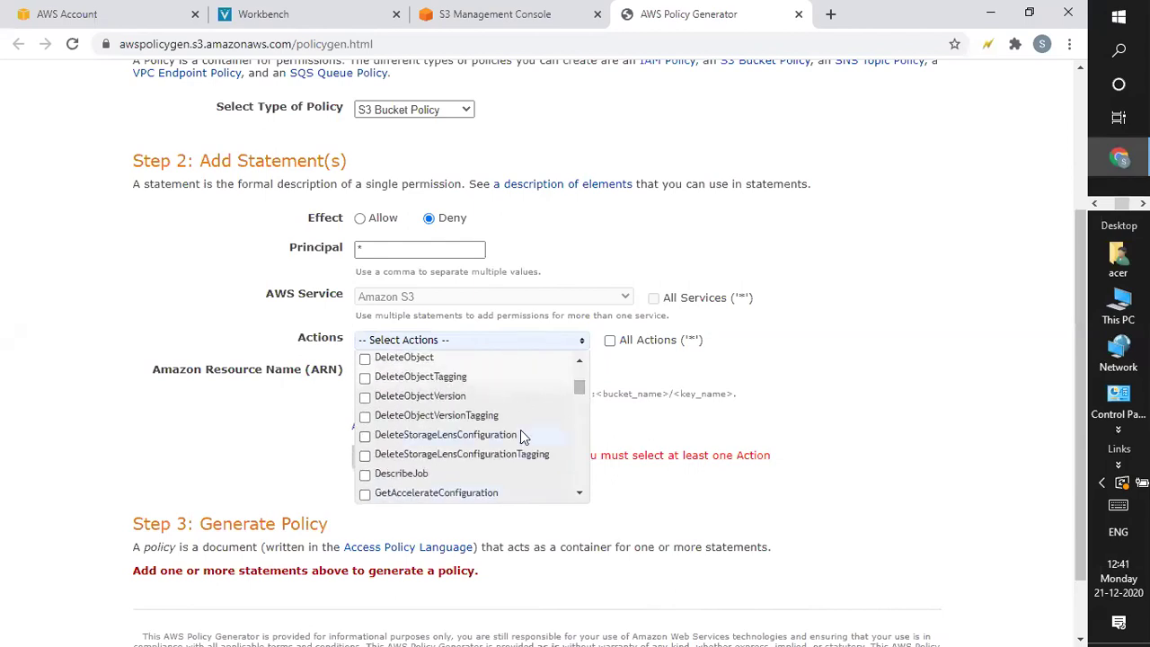
pyautogui.moveTo(580, 390); pyautogui.dragTo(583, 382)
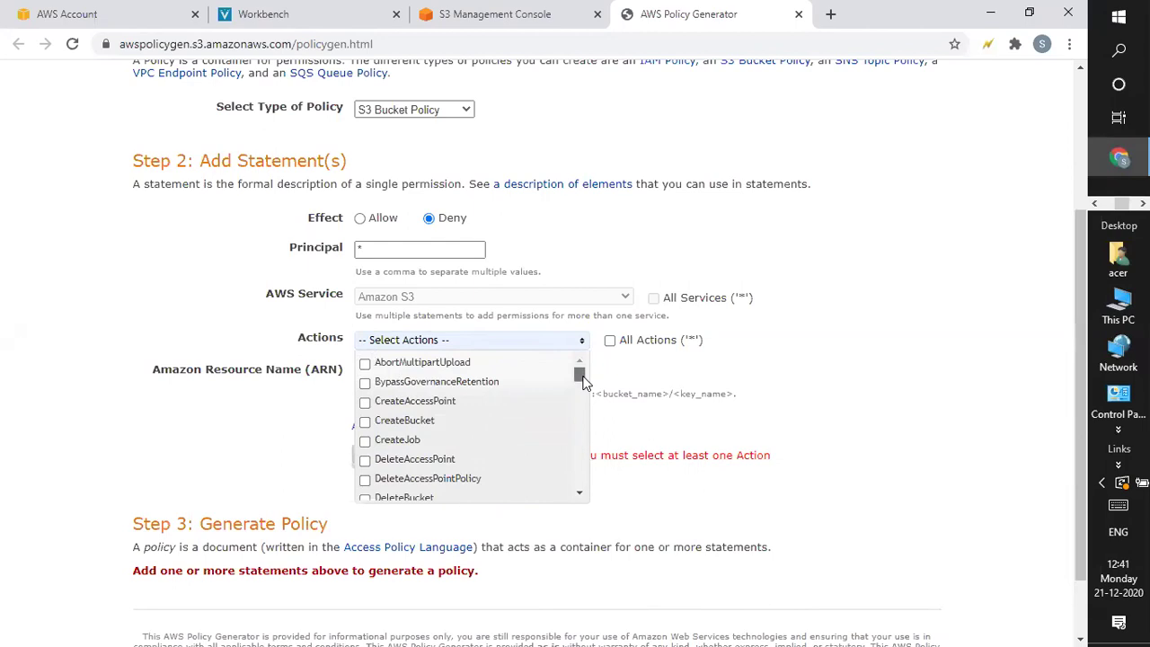
pyautogui.moveTo(583, 379); pyautogui.dragTo(582, 380)
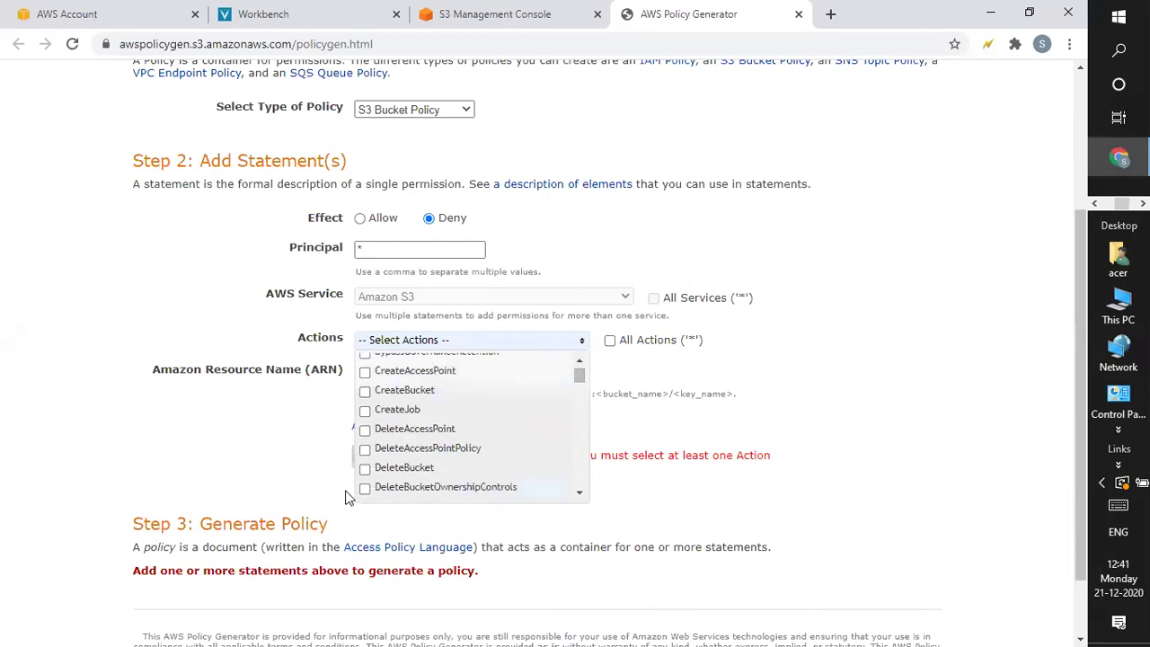
pyautogui.click(367, 473)
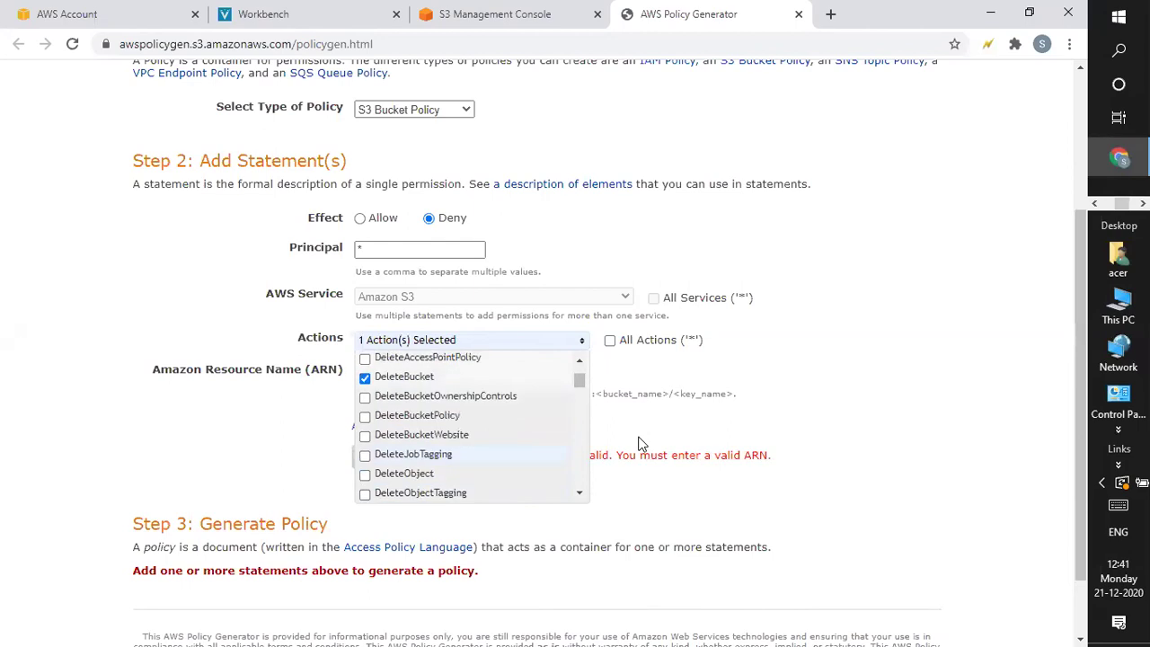
pyautogui.click(841, 364)
# Copy the mybucket21dec bucket ARN from the S3 console and paste it into the ARN field
pyautogui.click(403, 378)
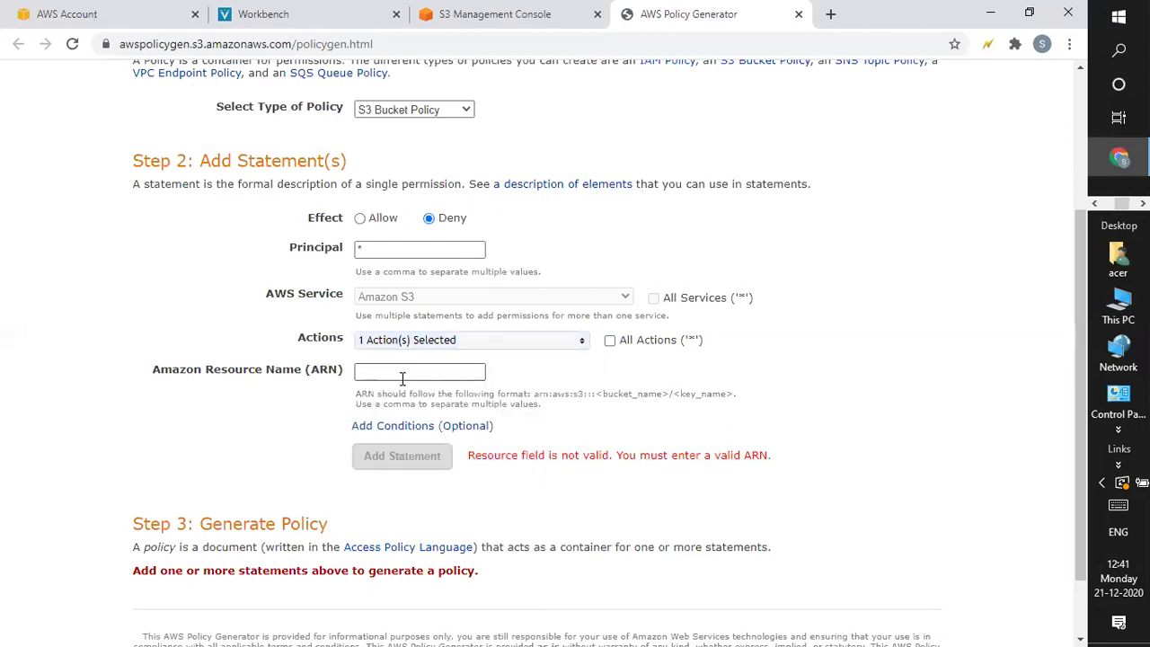
pyautogui.click(472, 16)
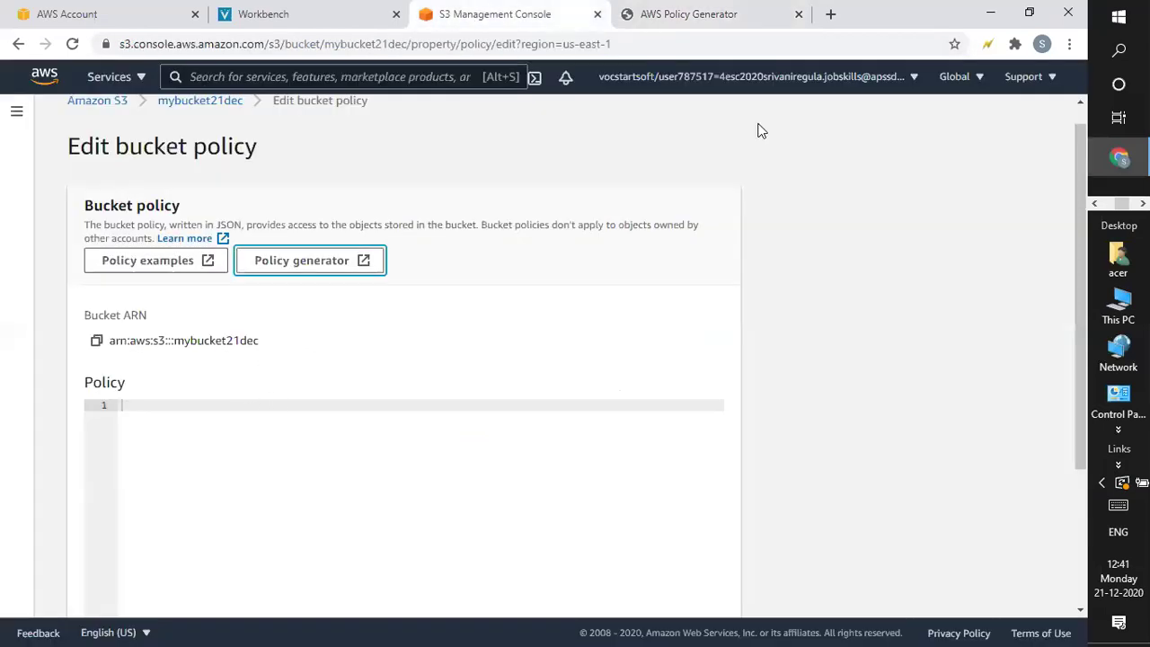
pyautogui.click(96, 343)
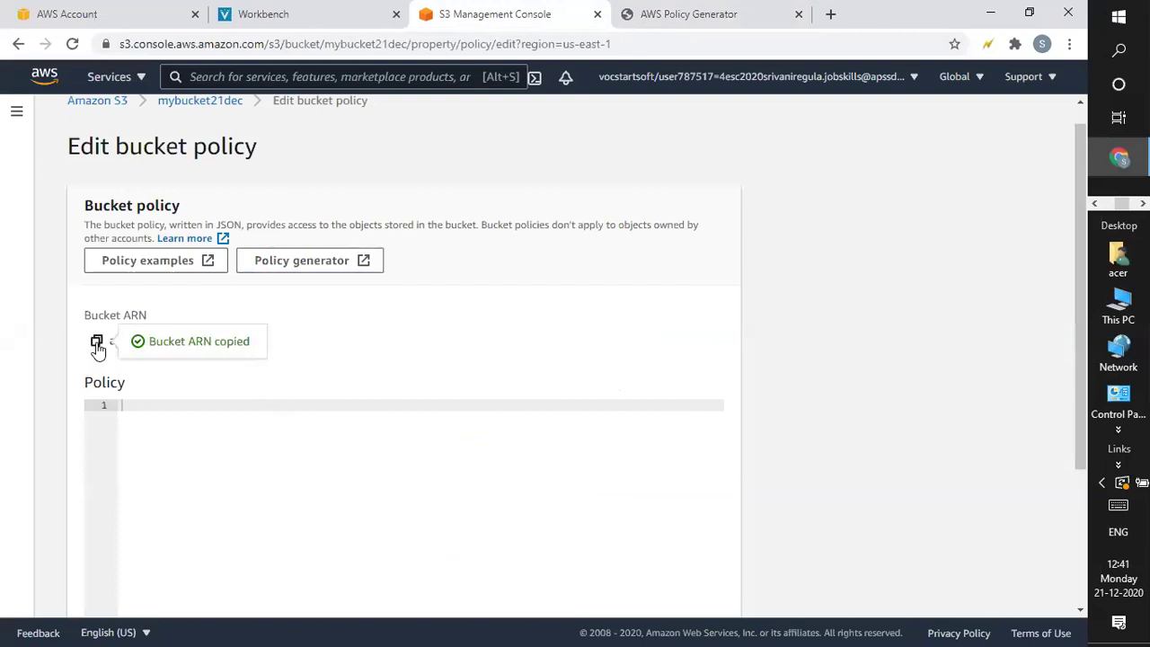
pyautogui.click(712, 14)
pyautogui.hotkey('ctrl', 'v')
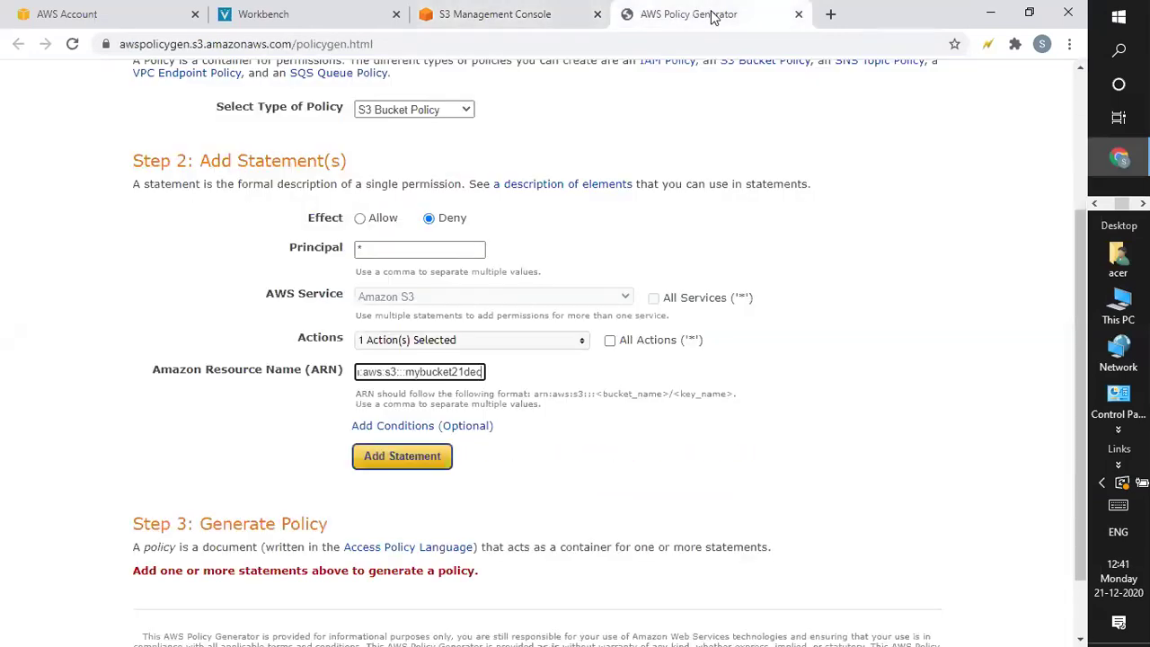
# Add the Deny DeleteBucket statement, generate the policy JSON, and copy all of it
pyautogui.click(396, 468)
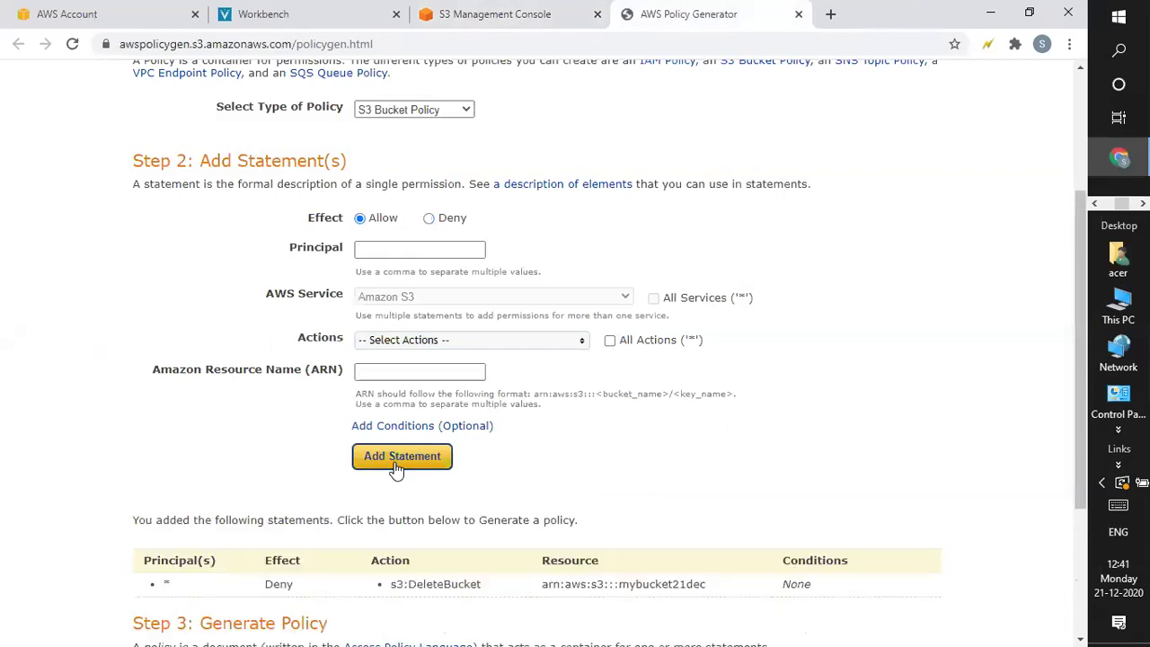
pyautogui.scroll(-3, 396, 468)
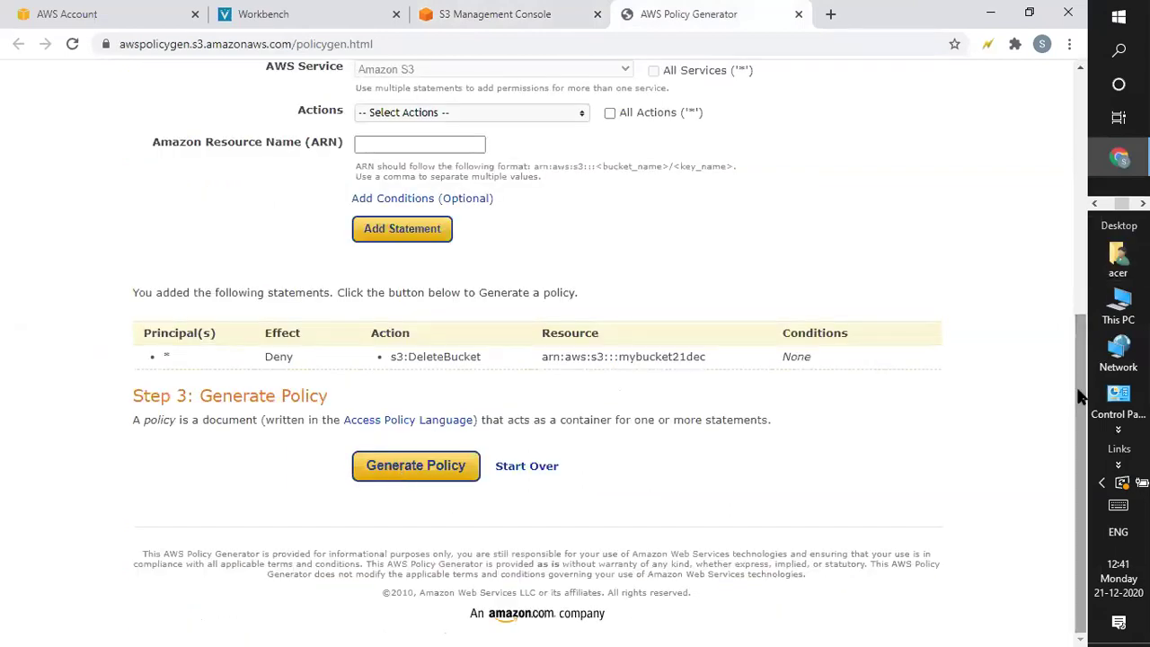
pyautogui.click(430, 465)
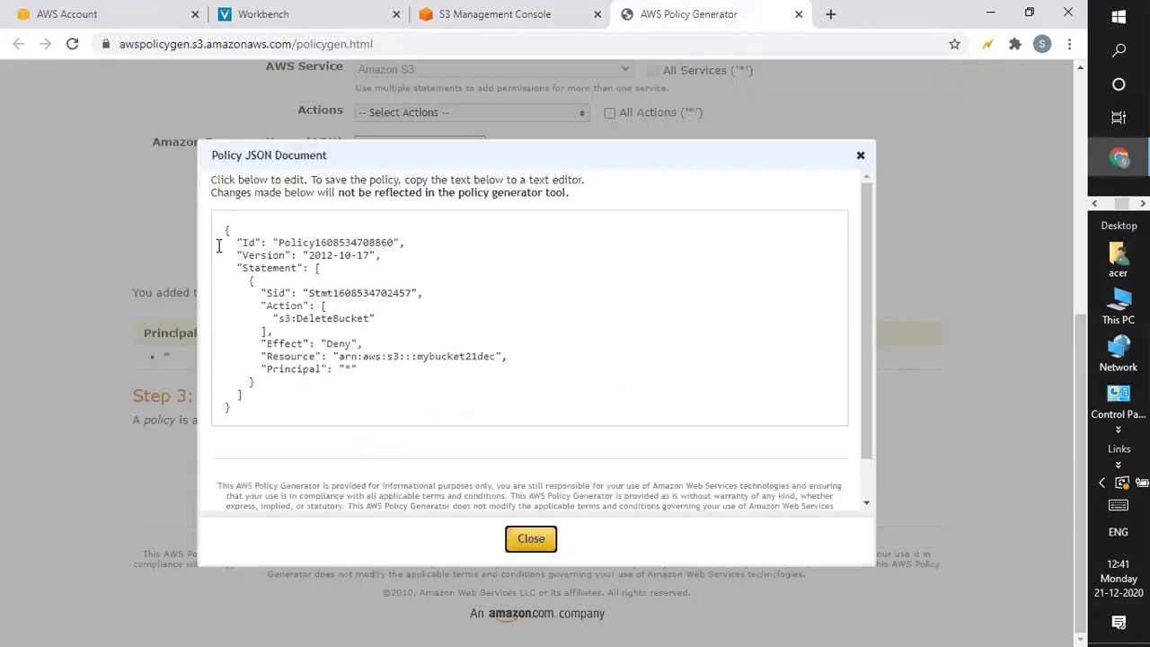
pyautogui.hotkey('ctrl', 'a')
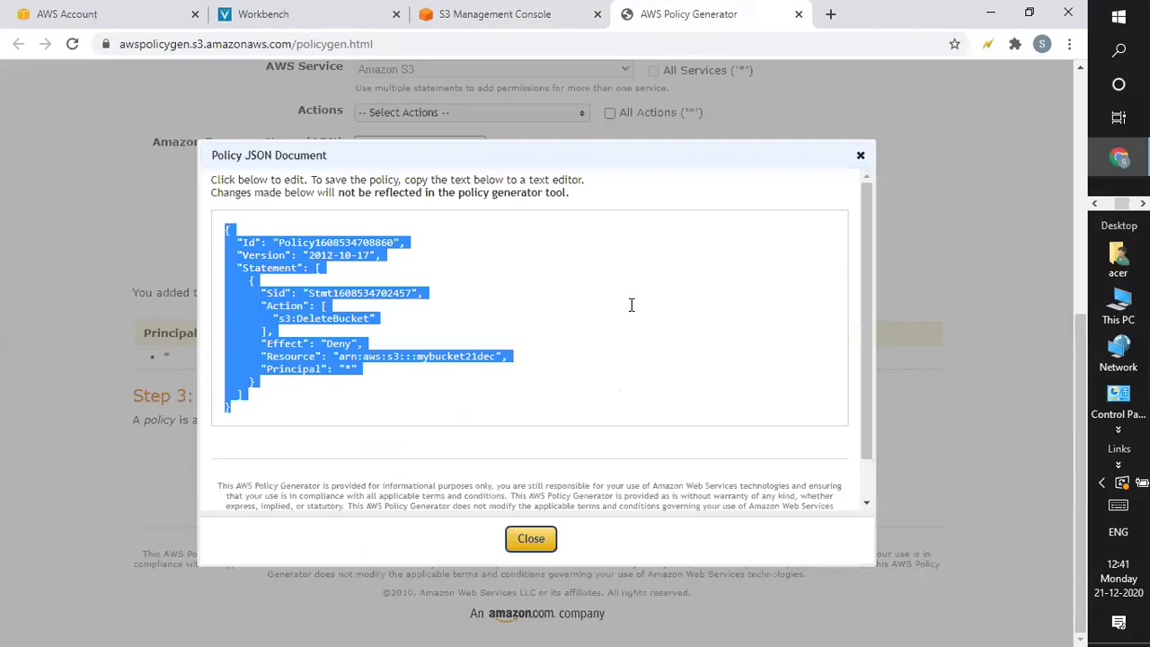
pyautogui.click(632, 305)
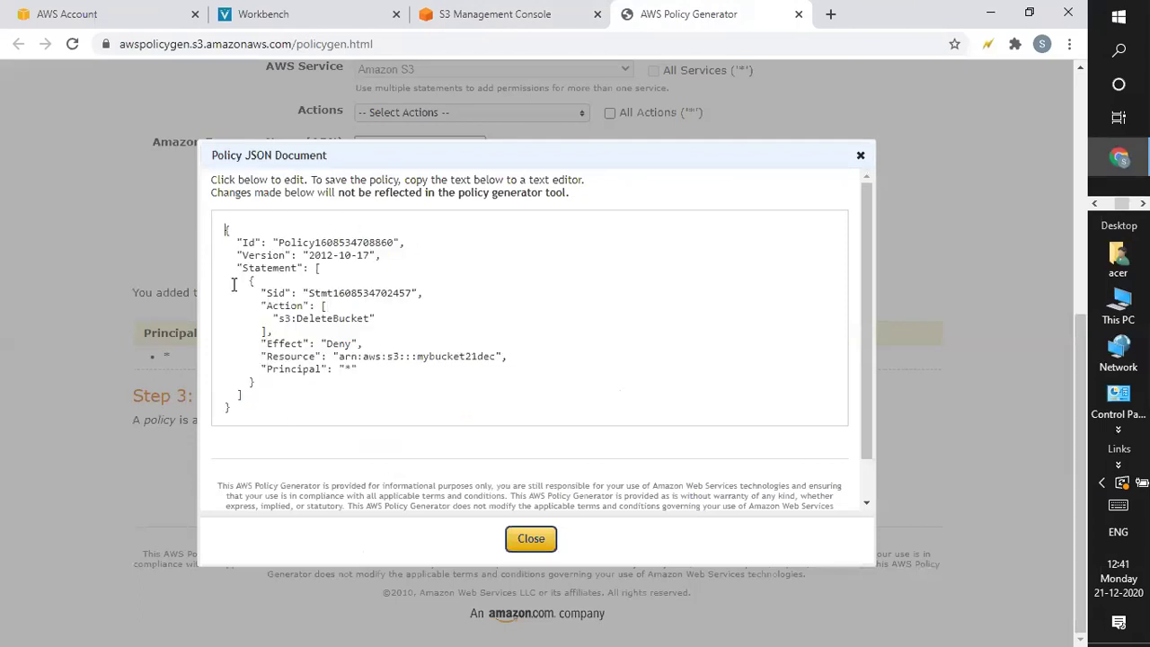
pyautogui.hotkey('ctrl', 'a')
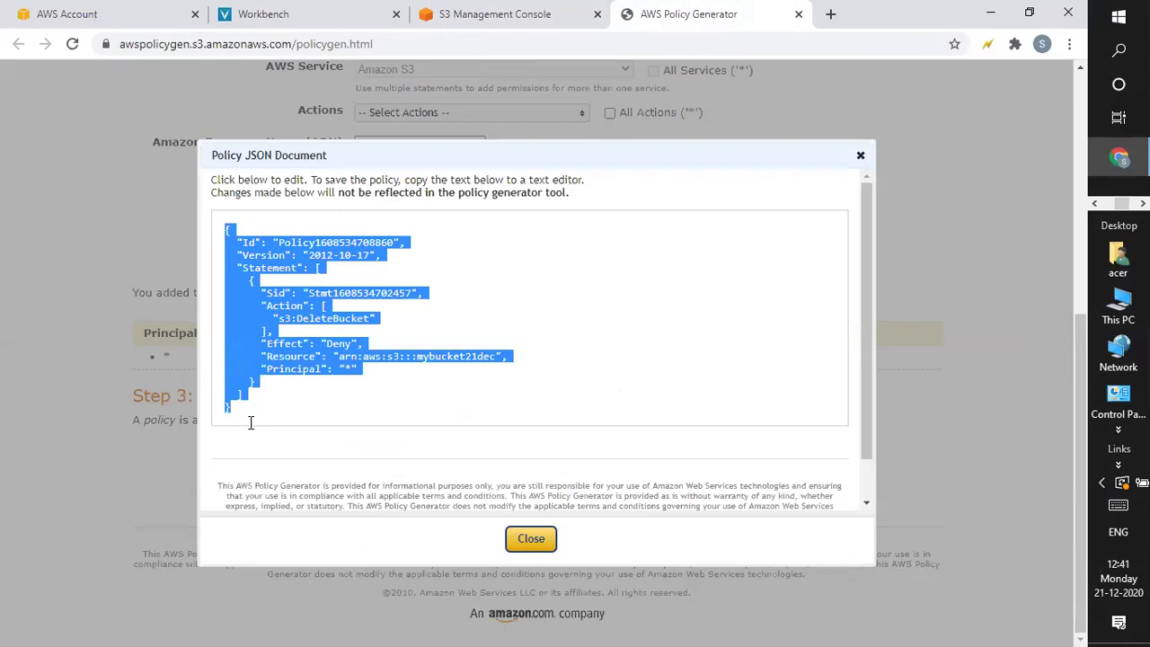
pyautogui.click(530, 539)
# Paste the policy JSON into the bucket policy editor, append '/*' to the Resource, and save
pyautogui.click(497, 14)
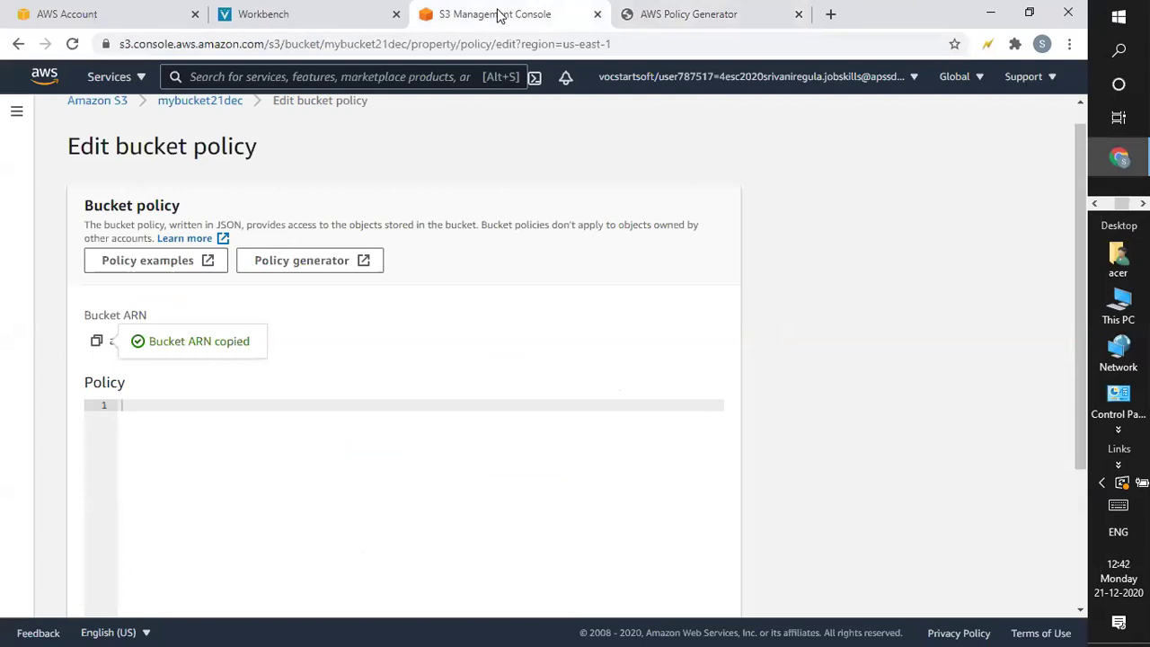
pyautogui.click(132, 411)
pyautogui.hotkey('ctrl', 'v')
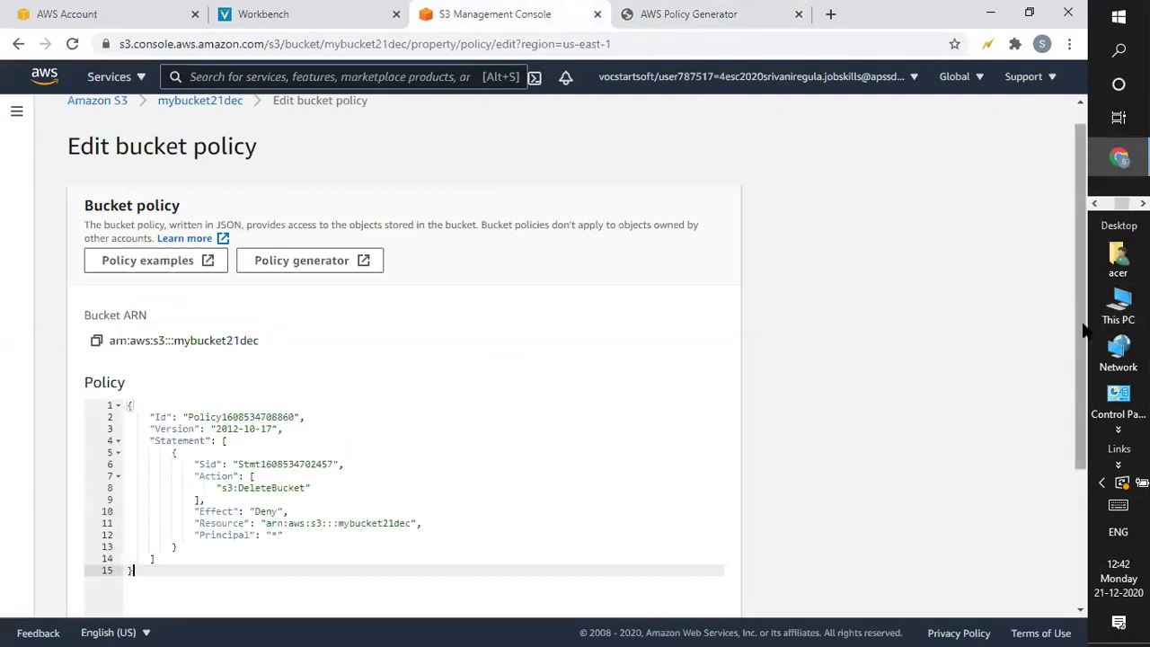
pyautogui.moveTo(1083, 349); pyautogui.dragTo(1080, 416)
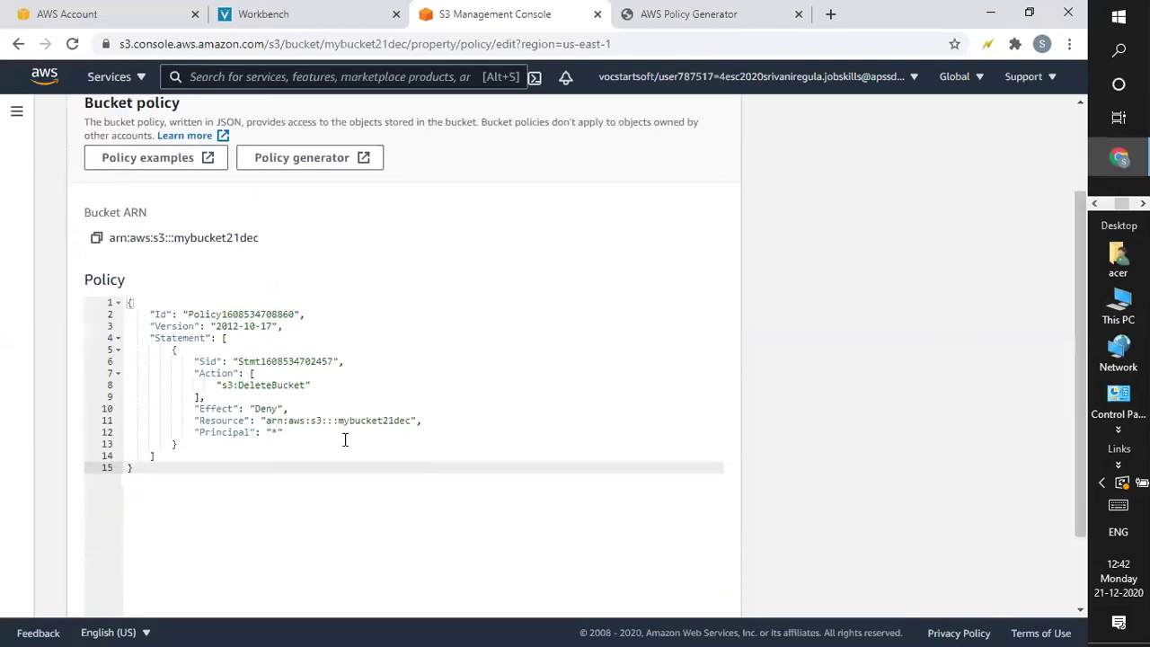
pyautogui.click(411, 423)
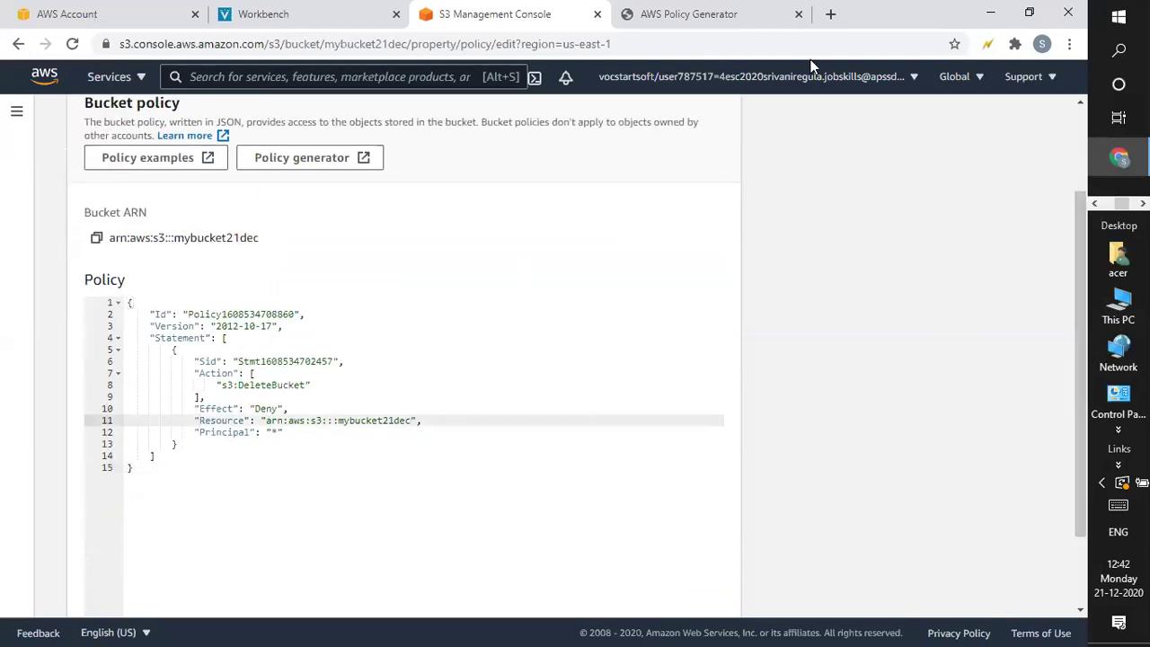
pyautogui.write('/*')
pyautogui.moveTo(1081, 258); pyautogui.dragTo(1074, 329)
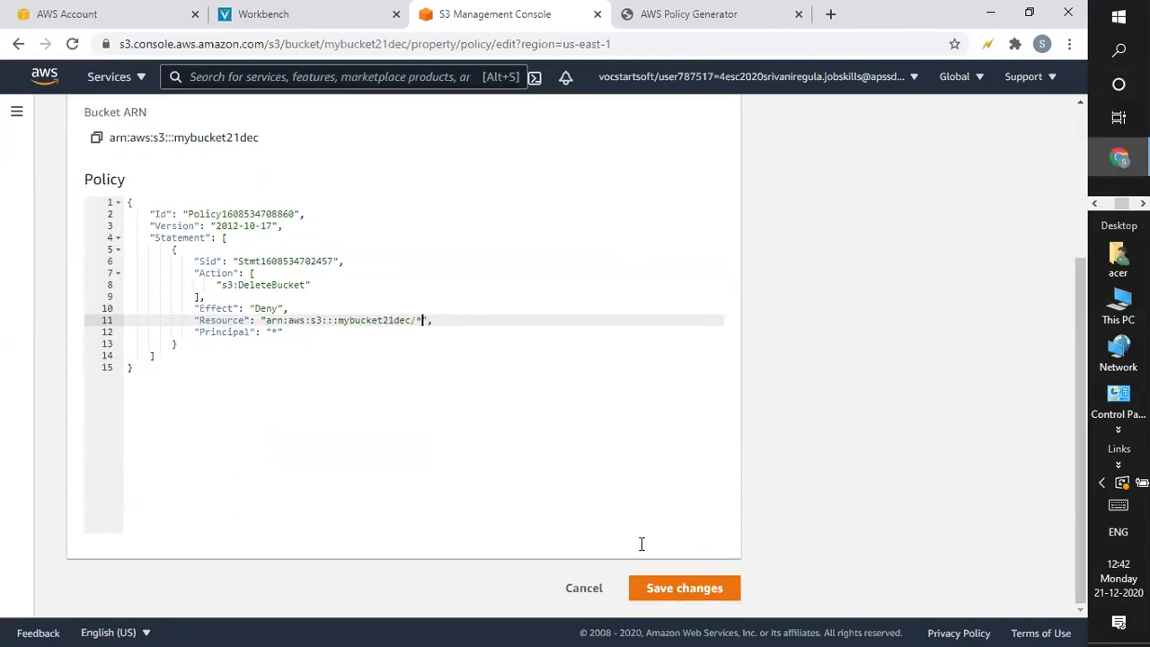
pyautogui.click(669, 587)
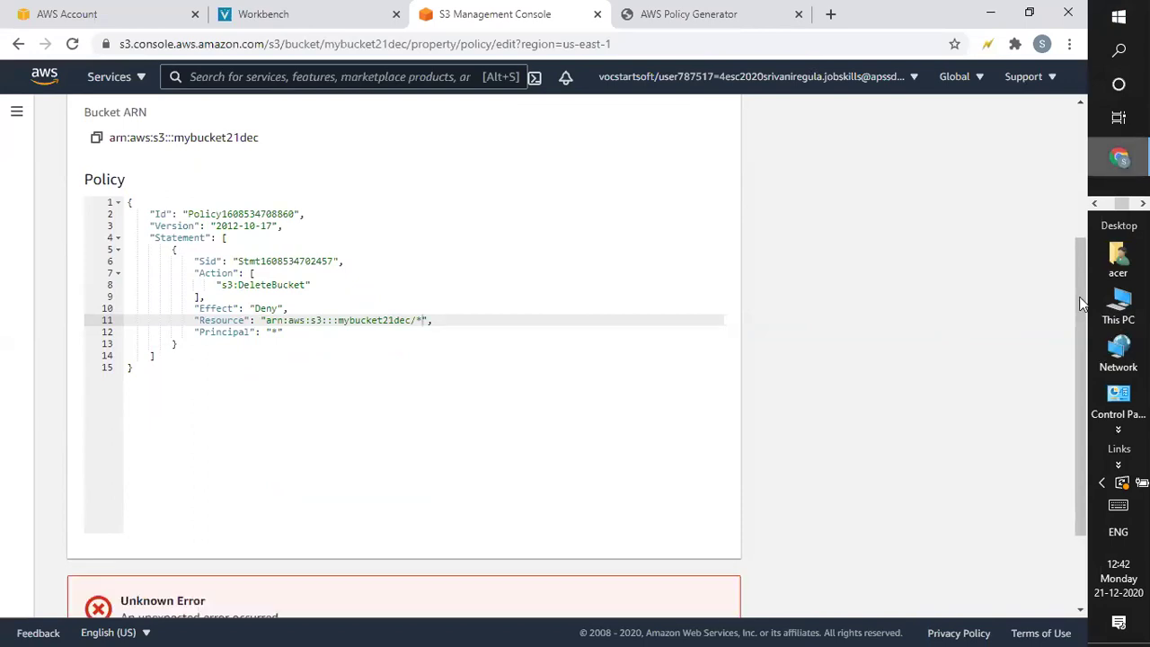
# After the save error, remove the '/*' from the Resource and save the policy successfully
pyautogui.scroll(-2, 1097, 440)
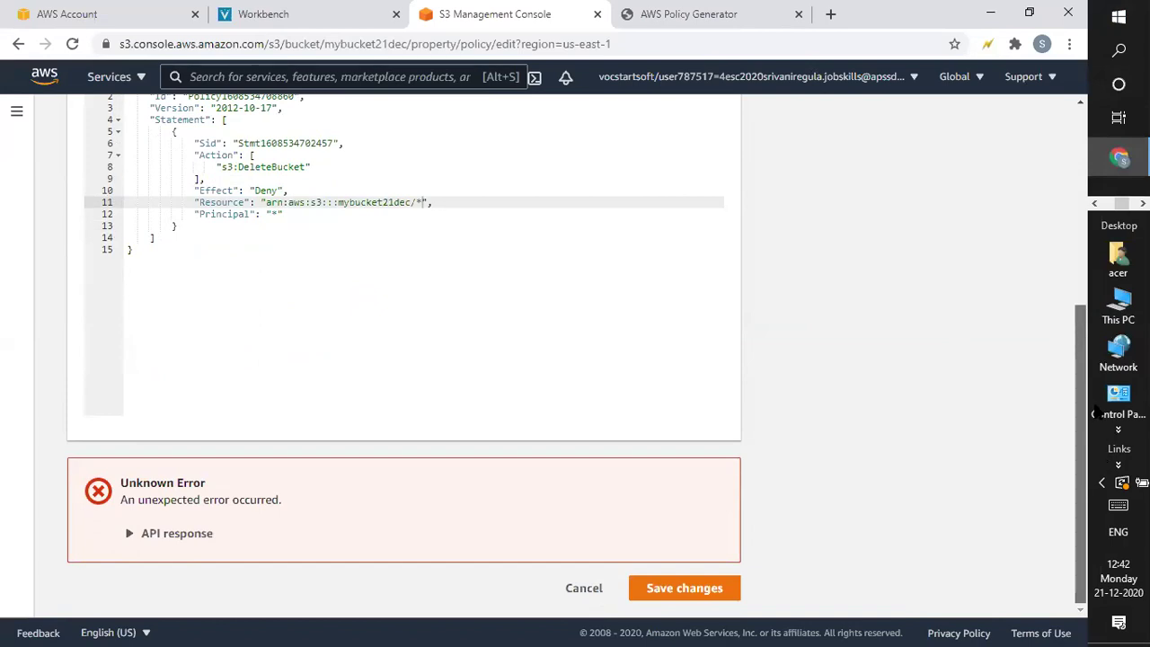
pyautogui.scroll(1, 1081, 441)
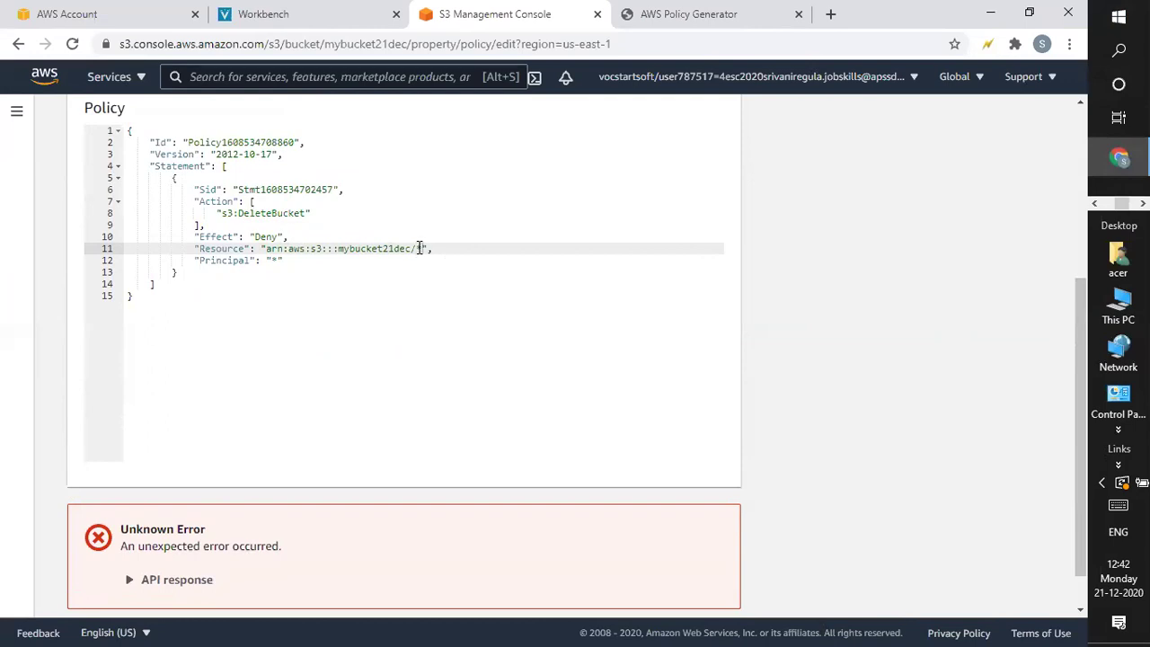
pyautogui.press('BackSpace')
pyautogui.press('BackSpace')
pyautogui.scroll(-1, 734, 550)
pyautogui.click(728, 584)
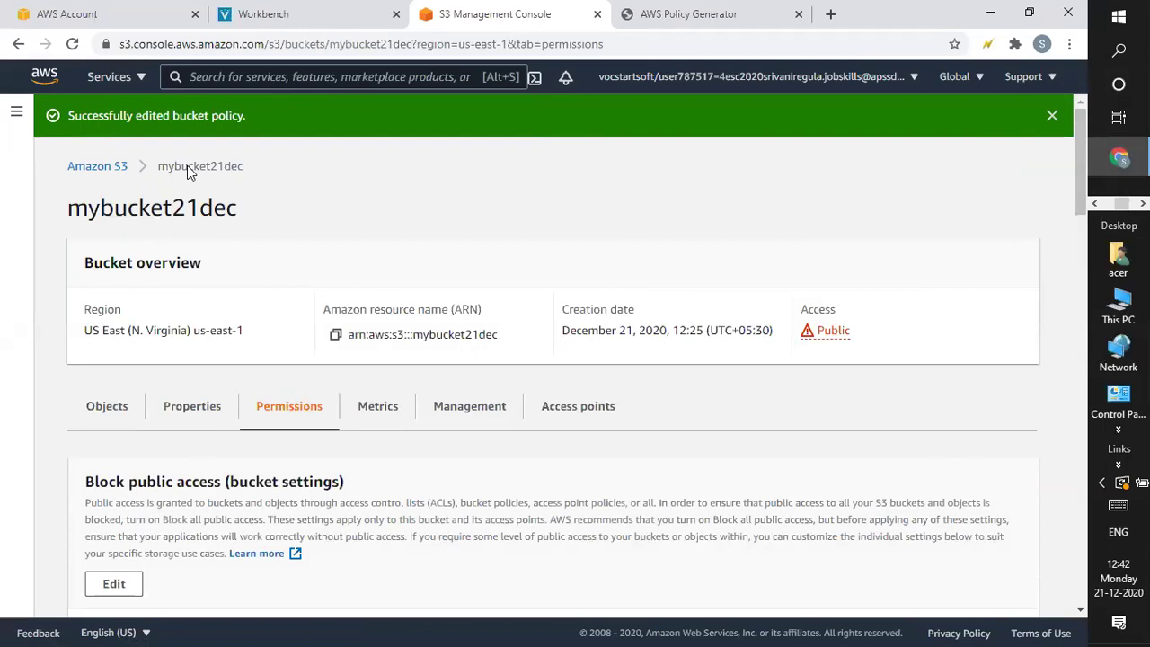
# Reopen mybucket21dec to check that pic1.png is still there, then go back to the Buckets list
pyautogui.click(103, 169)
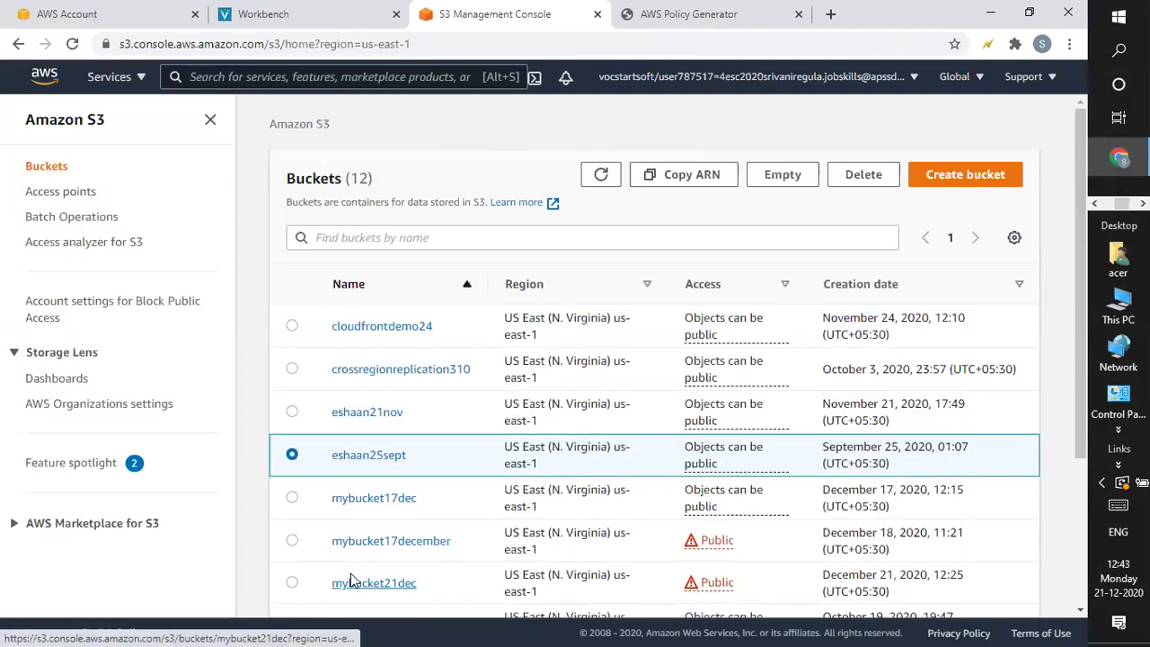
pyautogui.click(353, 580)
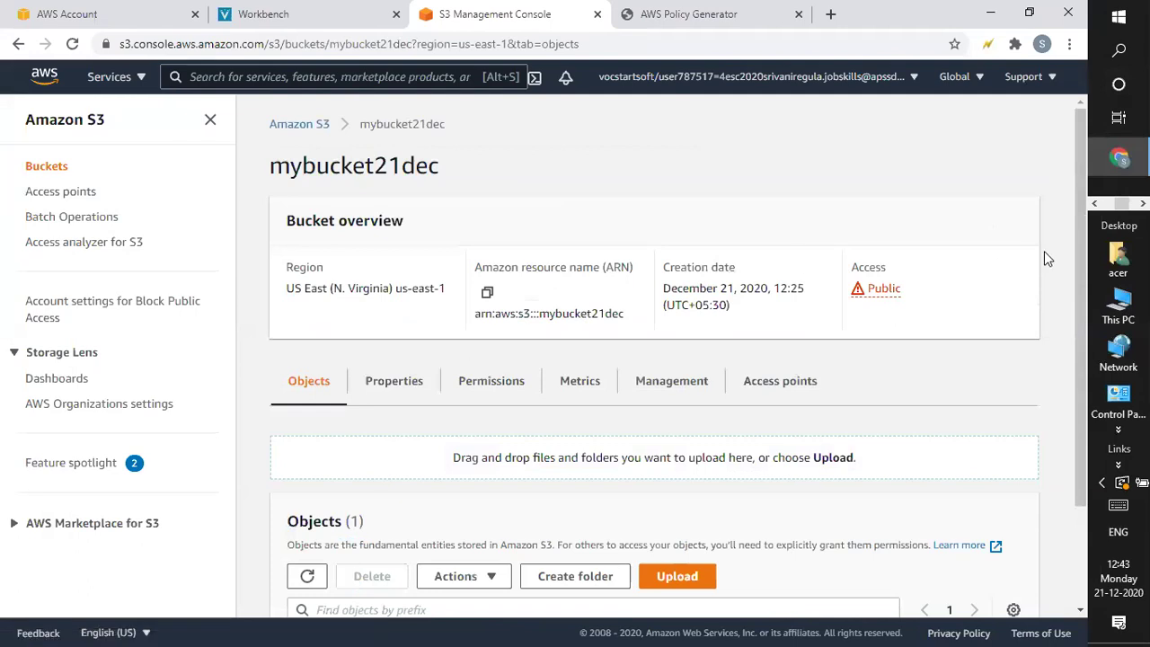
pyautogui.moveTo(1075, 369); pyautogui.dragTo(1074, 410)
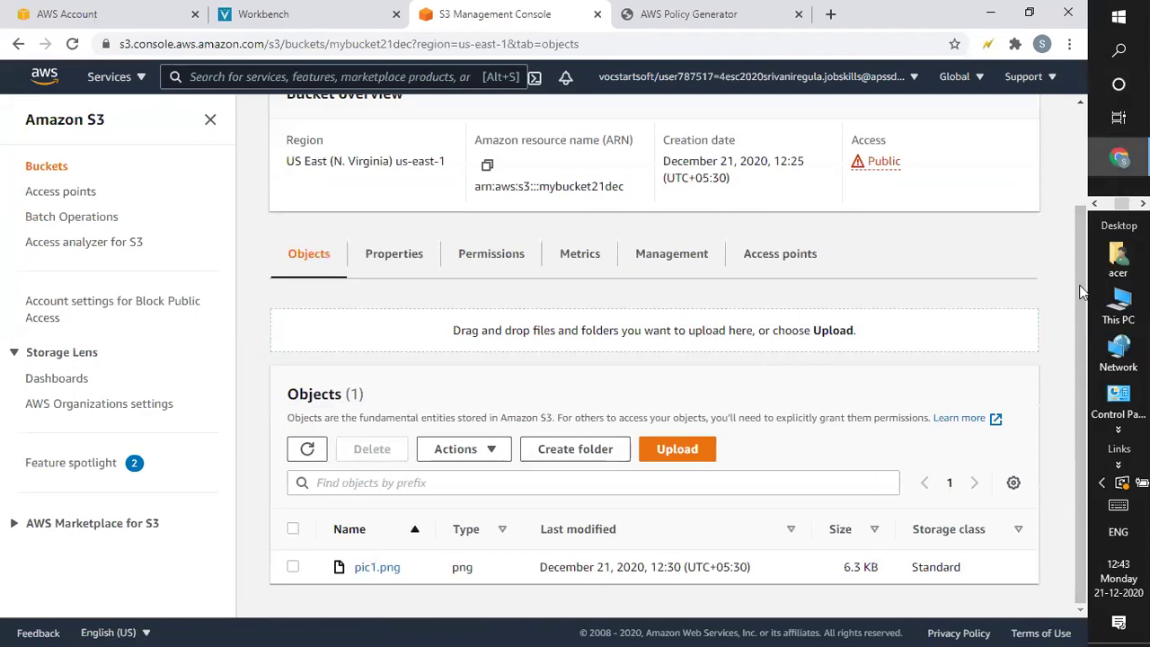
pyautogui.moveTo(1080, 286); pyautogui.dragTo(1072, 112)
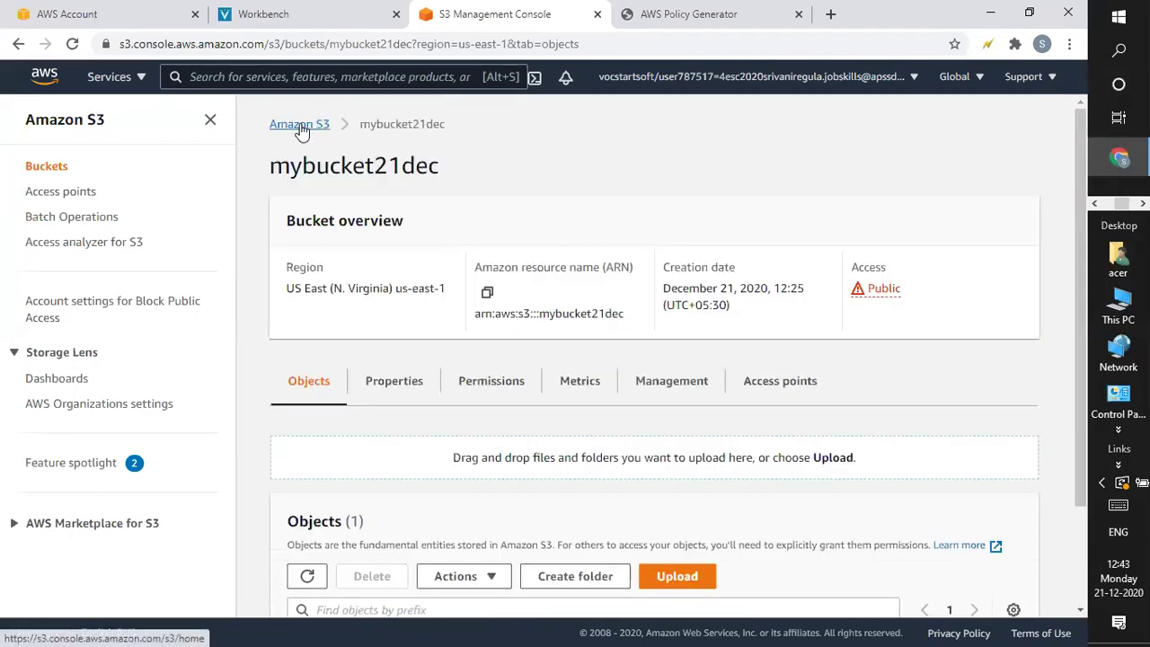
pyautogui.click(300, 123)
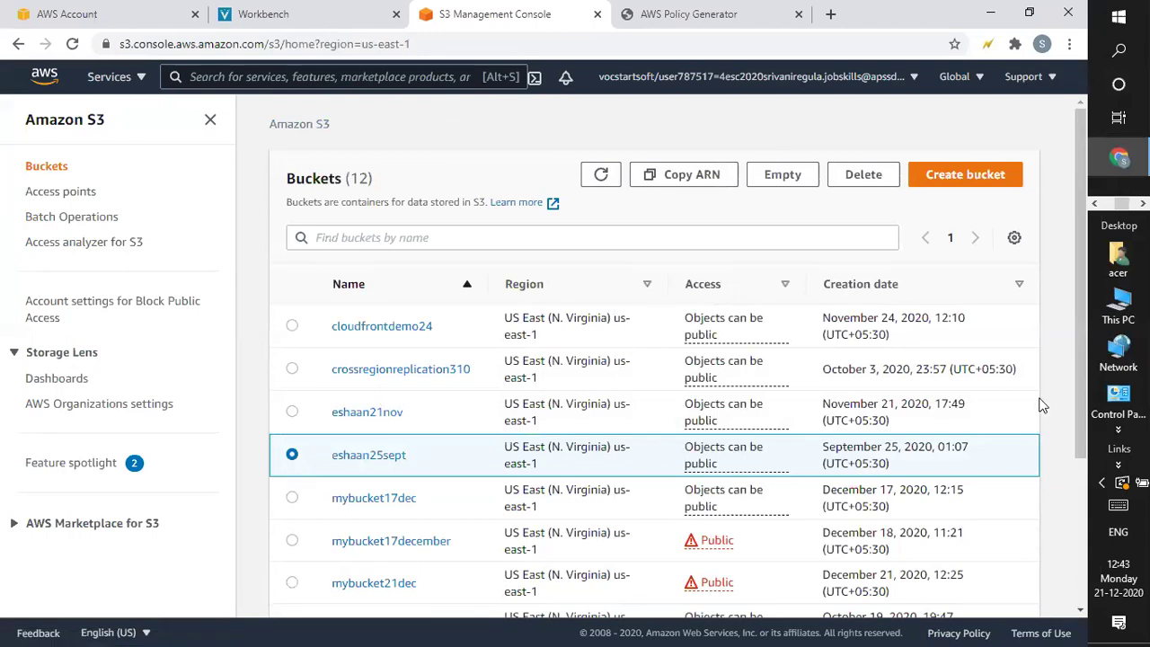
pyautogui.scroll(-2, 1075, 344)
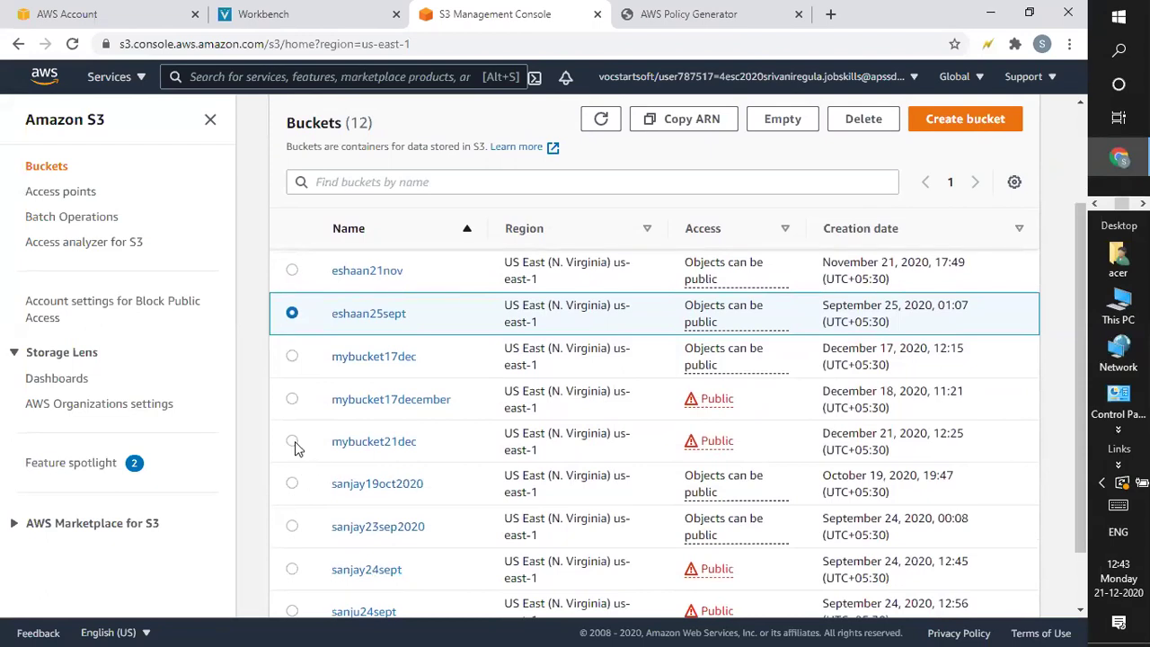
# Try deleting mybucket21dec, hit the 'bucket is not empty' error, and return to its objects
pyautogui.click(292, 442)
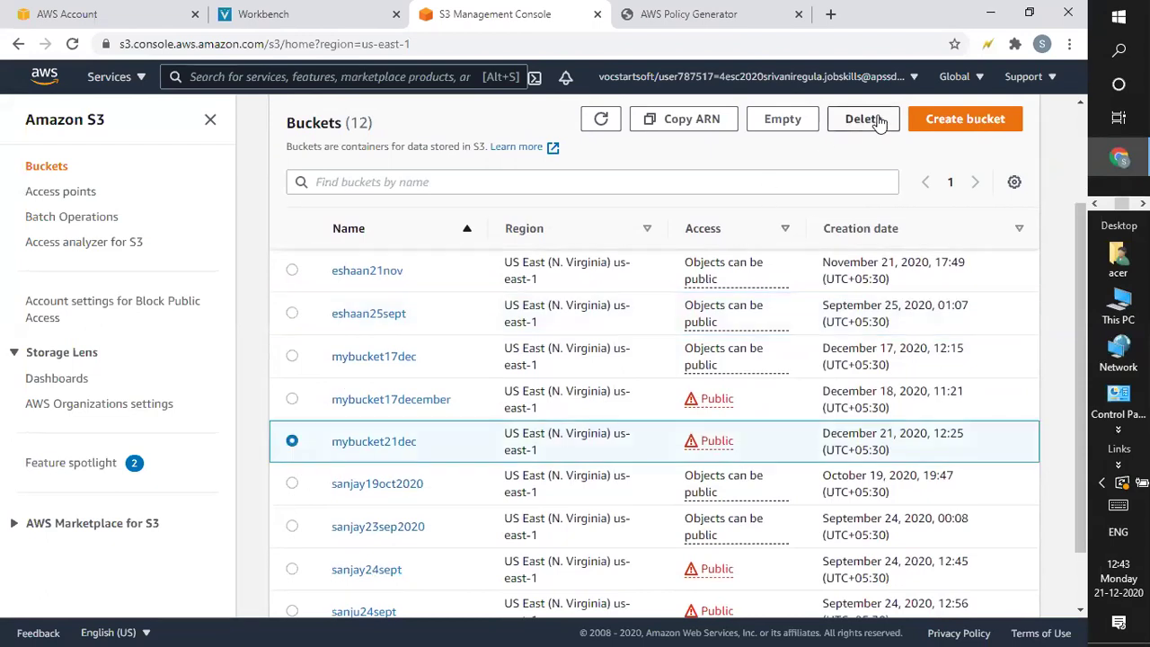
pyautogui.click(864, 119)
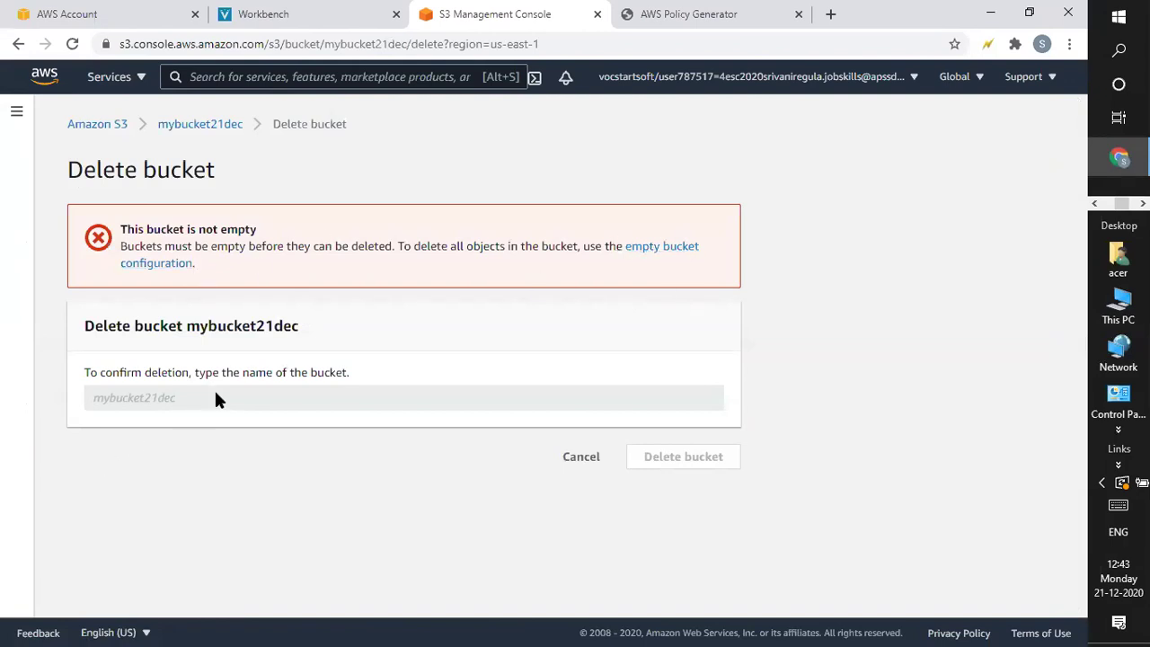
pyautogui.click(220, 127)
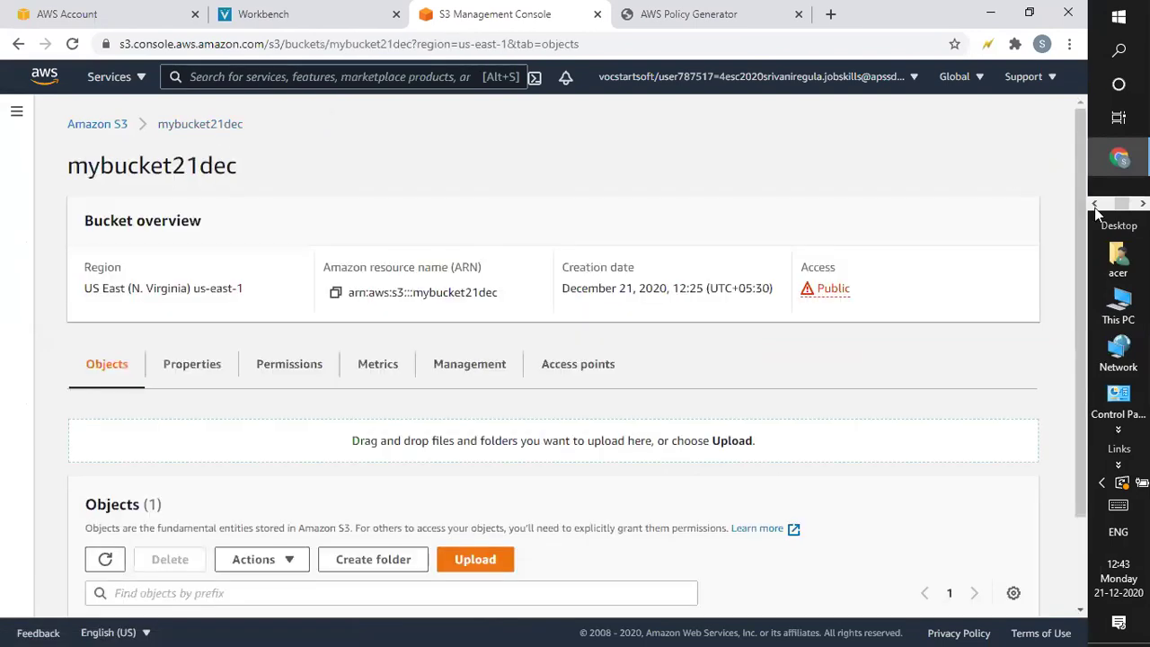
pyautogui.scroll(-2, 1010, 236)
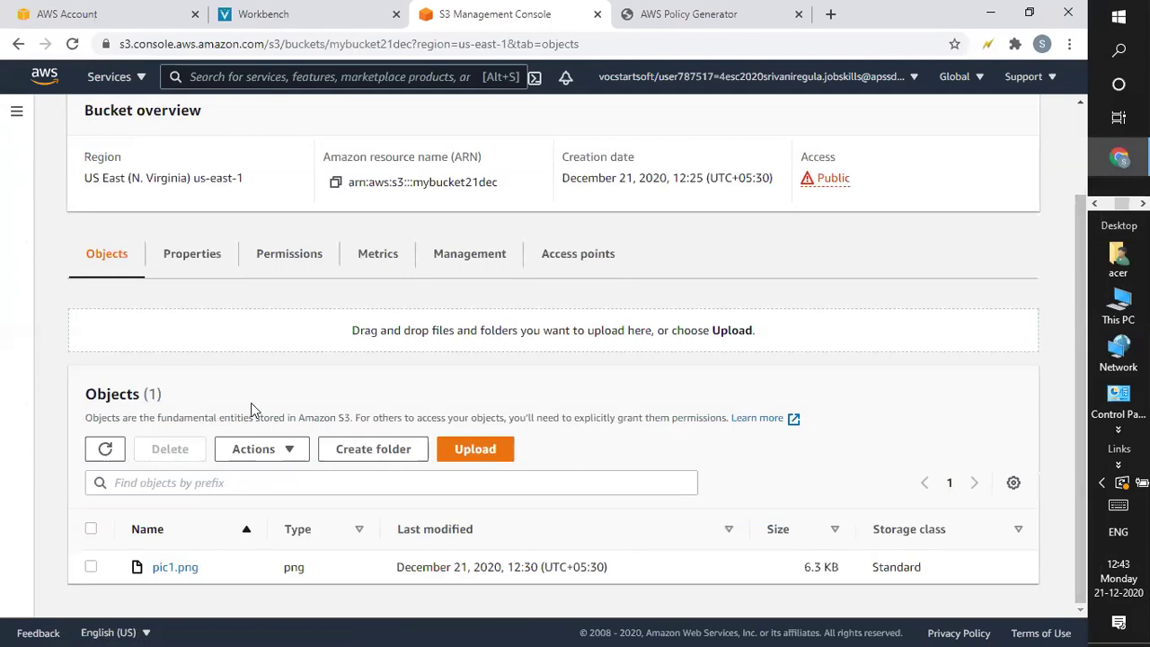
# Permanently delete pic1.png from mybucket21dec, confirming with 'permanently delete'
pyautogui.click(91, 567)
pyautogui.click(181, 454)
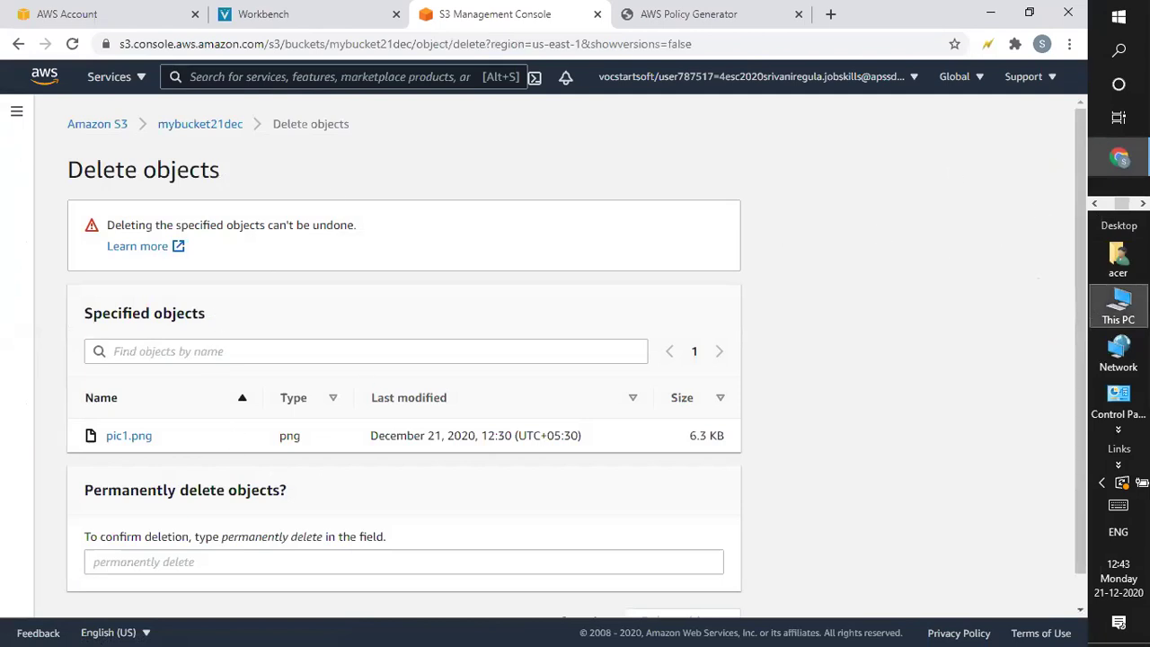
pyautogui.scroll(-1, 1090, 348)
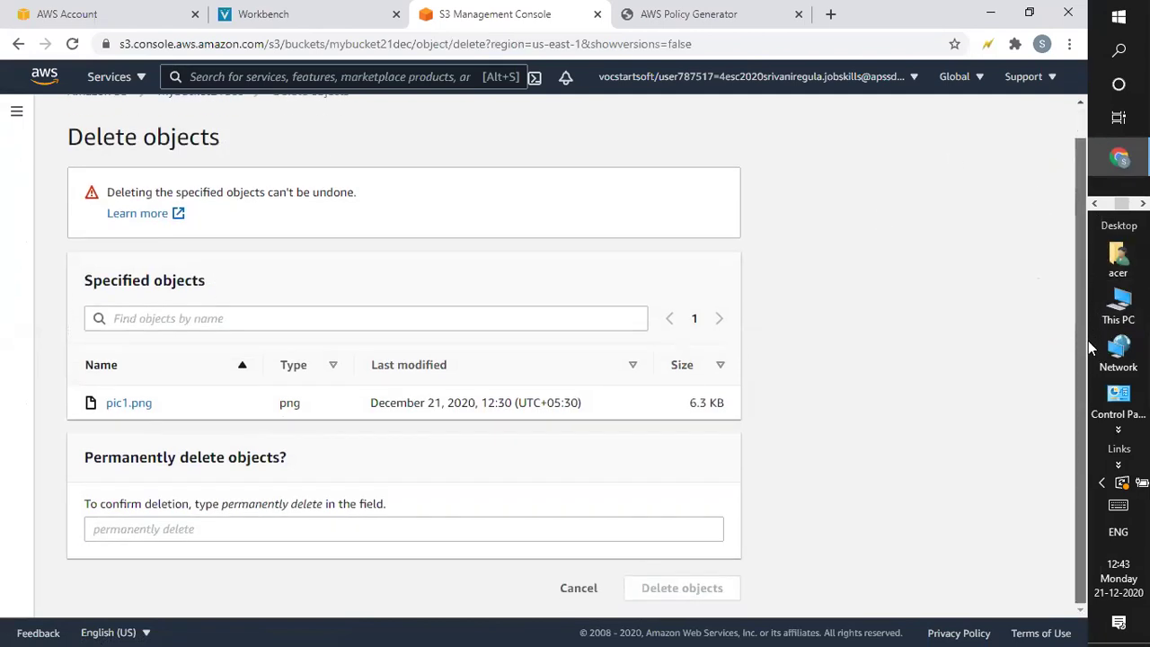
pyautogui.click(257, 537)
pyautogui.write('permanently delete')
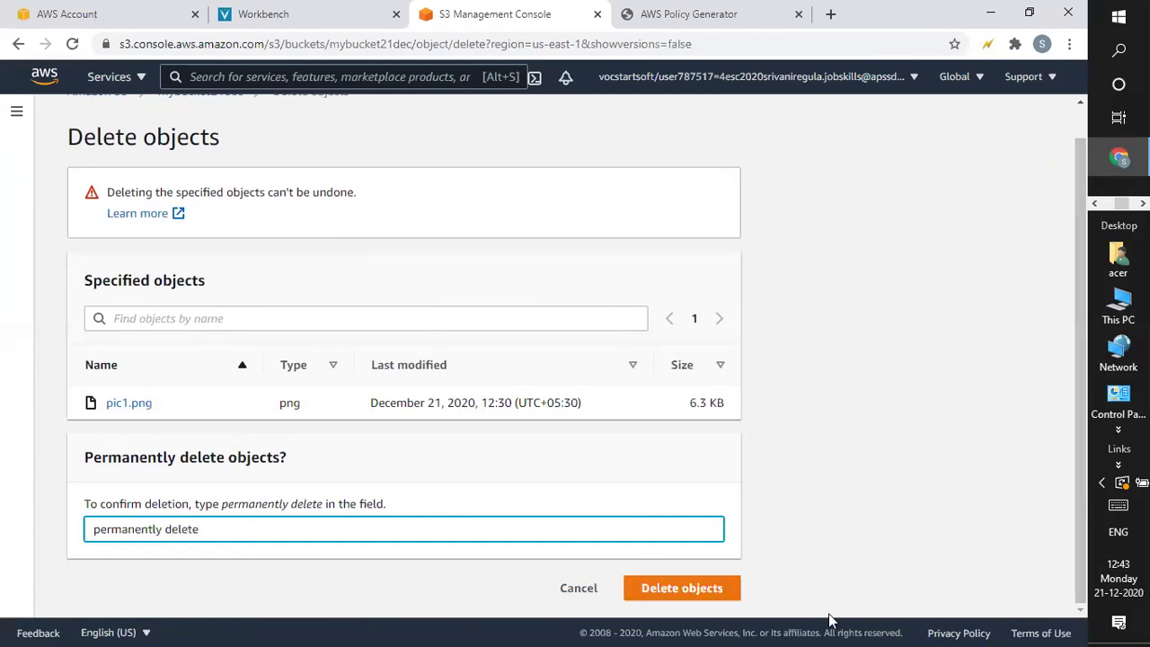
pyautogui.press('Return')
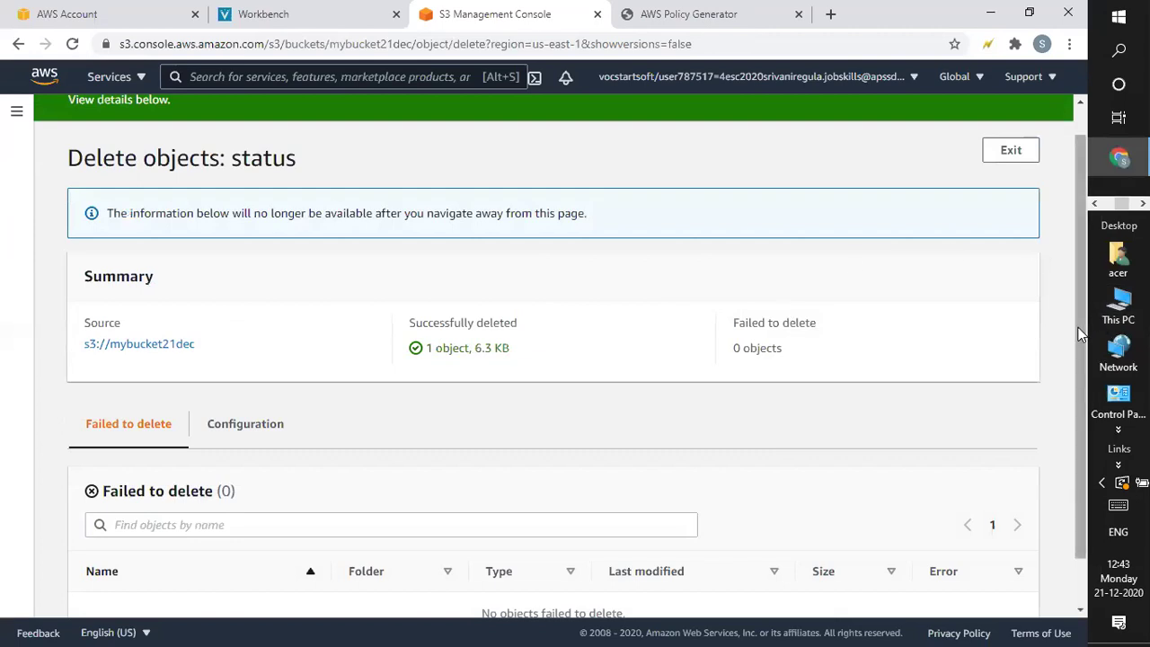
# Exit the deletion status page and go back to the 12-bucket Buckets list
pyautogui.moveTo(1080, 327); pyautogui.dragTo(1077, 288)
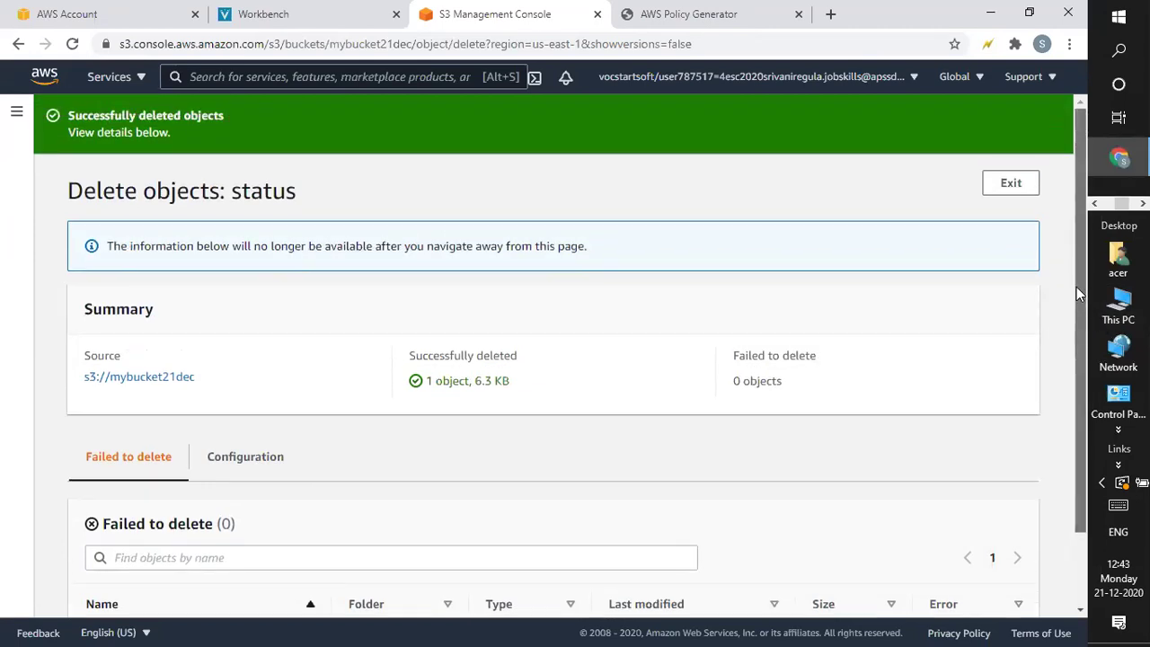
pyautogui.click(1009, 179)
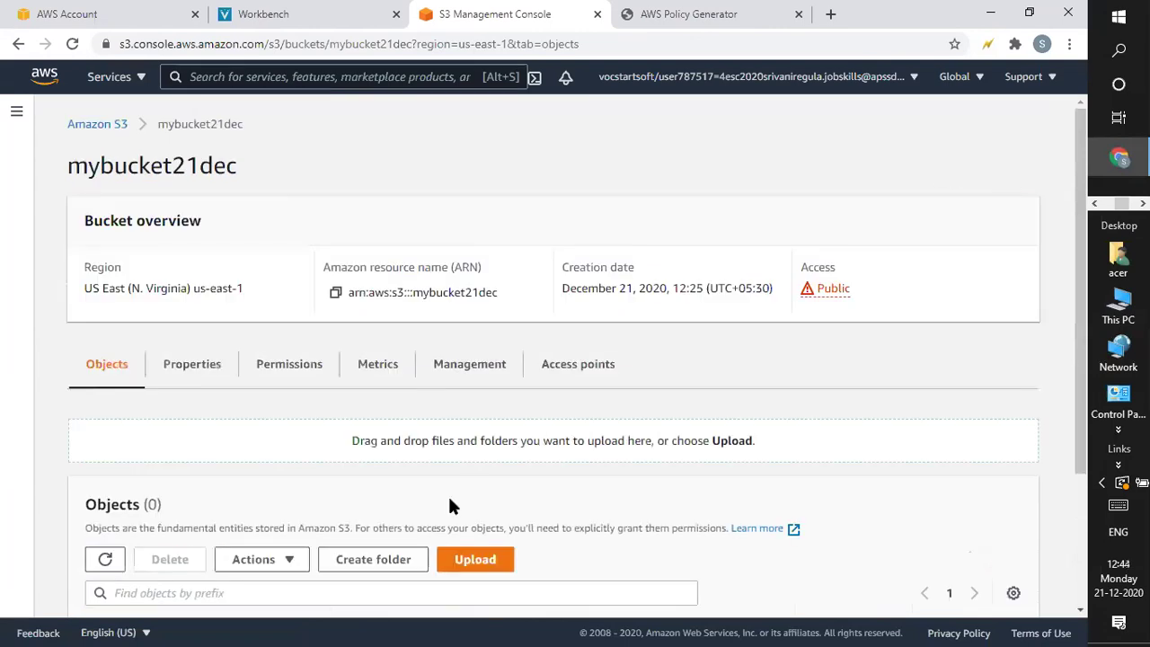
pyautogui.moveTo(1077, 324); pyautogui.dragTo(1077, 179)
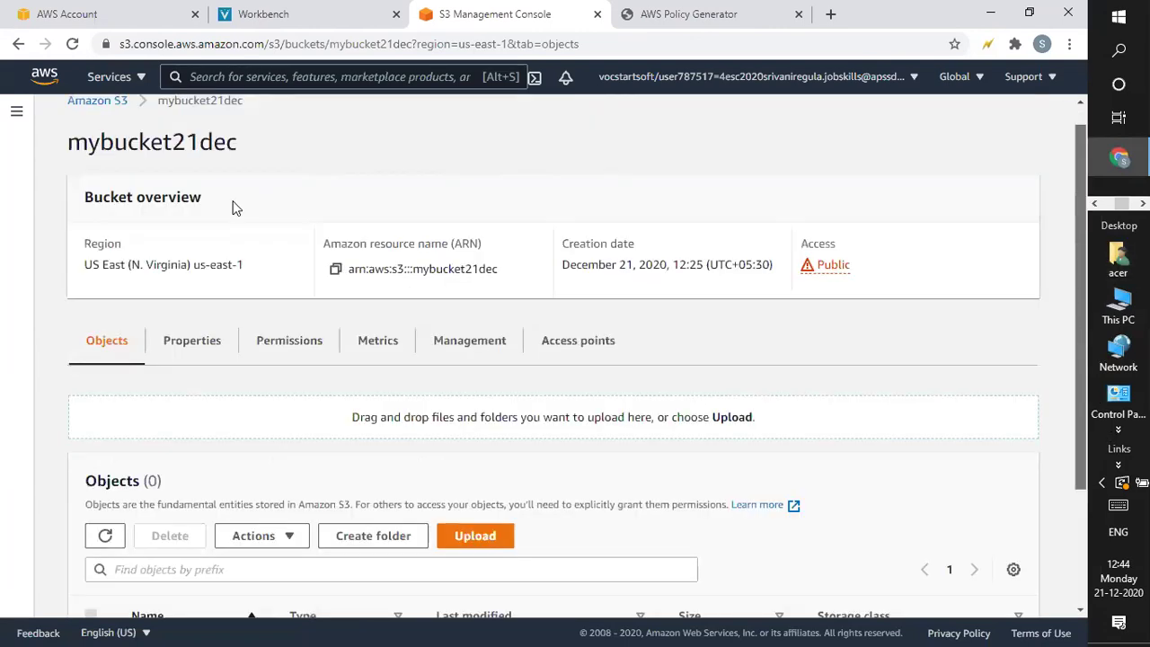
pyautogui.scroll(1, 235, 207)
pyautogui.click(115, 129)
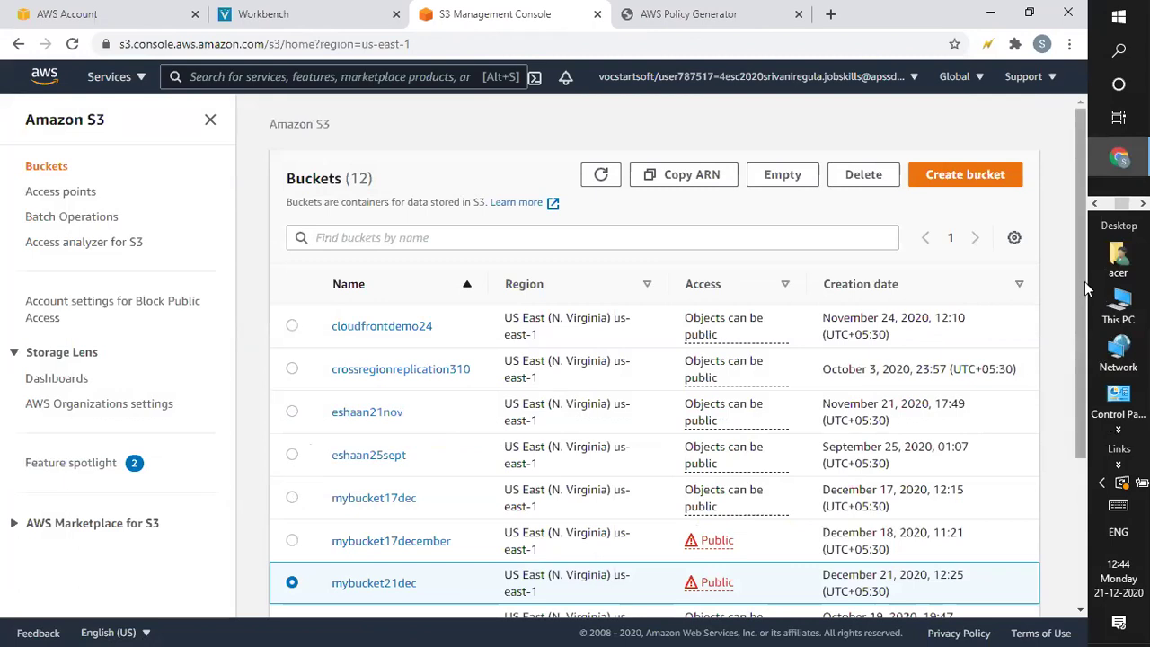
# Delete mybucket21dec by confirming its name; it fails with an s3:DeleteBucket permissions error
pyautogui.moveTo(1085, 282); pyautogui.dragTo(1069, 400)
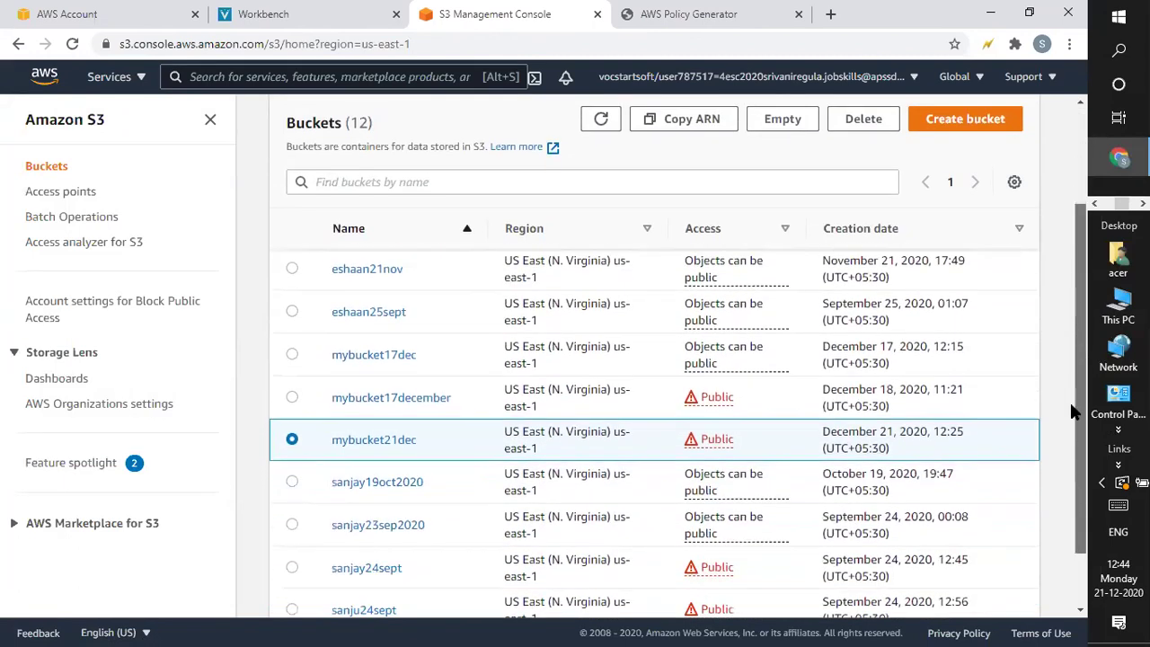
pyautogui.click(864, 119)
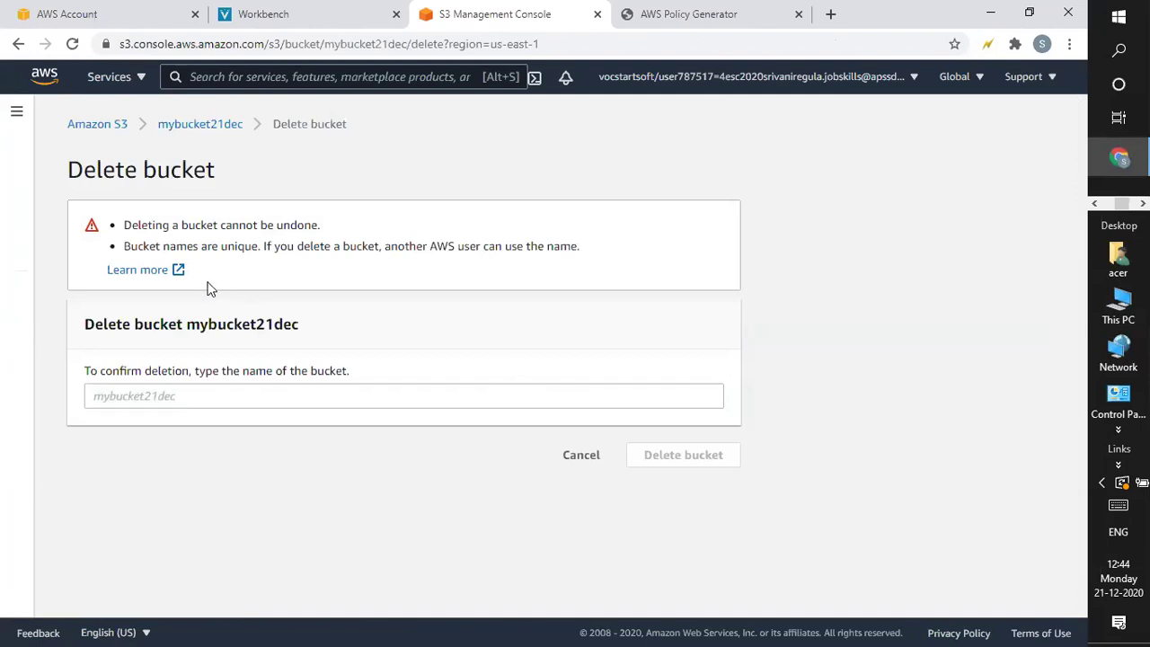
pyautogui.click(172, 399)
pyautogui.write('my')
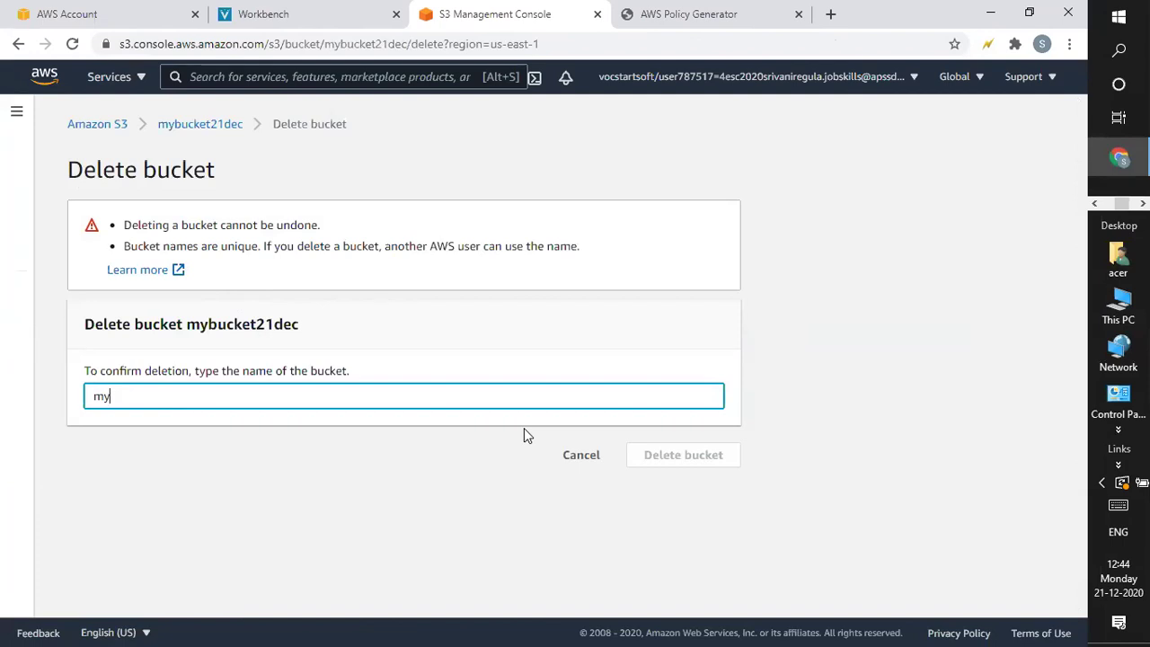
pyautogui.write('bucket')
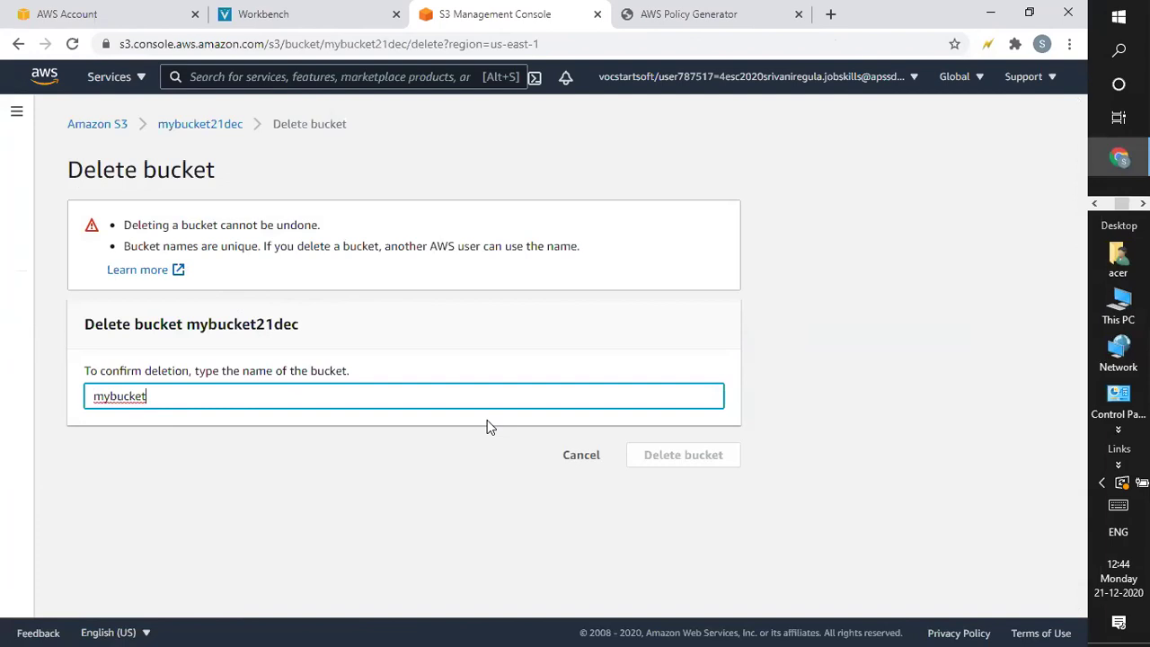
pyautogui.write('21dec')
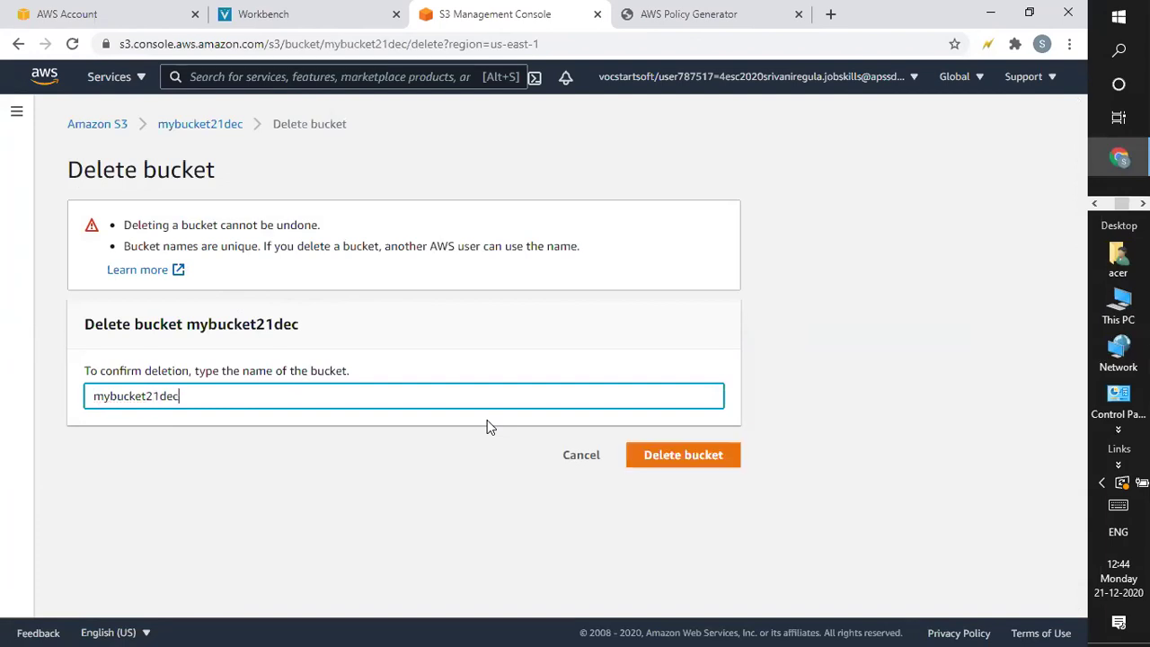
pyautogui.click(688, 456)
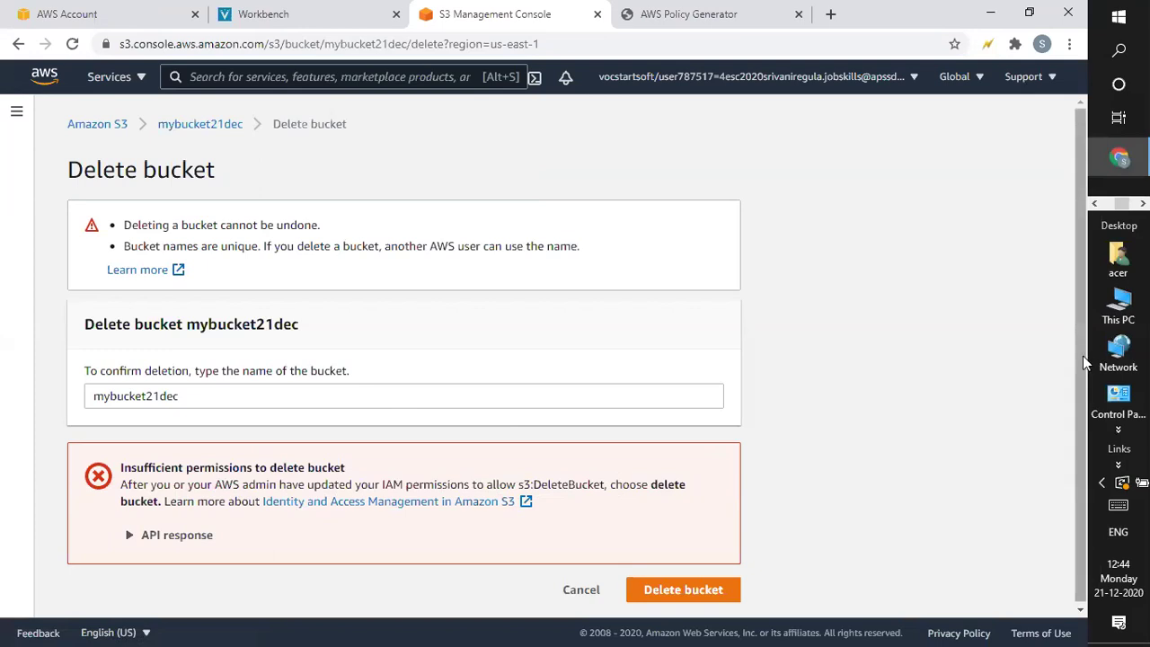
# Retry Delete bucket, get the same insufficient-permissions error, and return to the Buckets list
pyautogui.scroll(-1, 1079, 385)
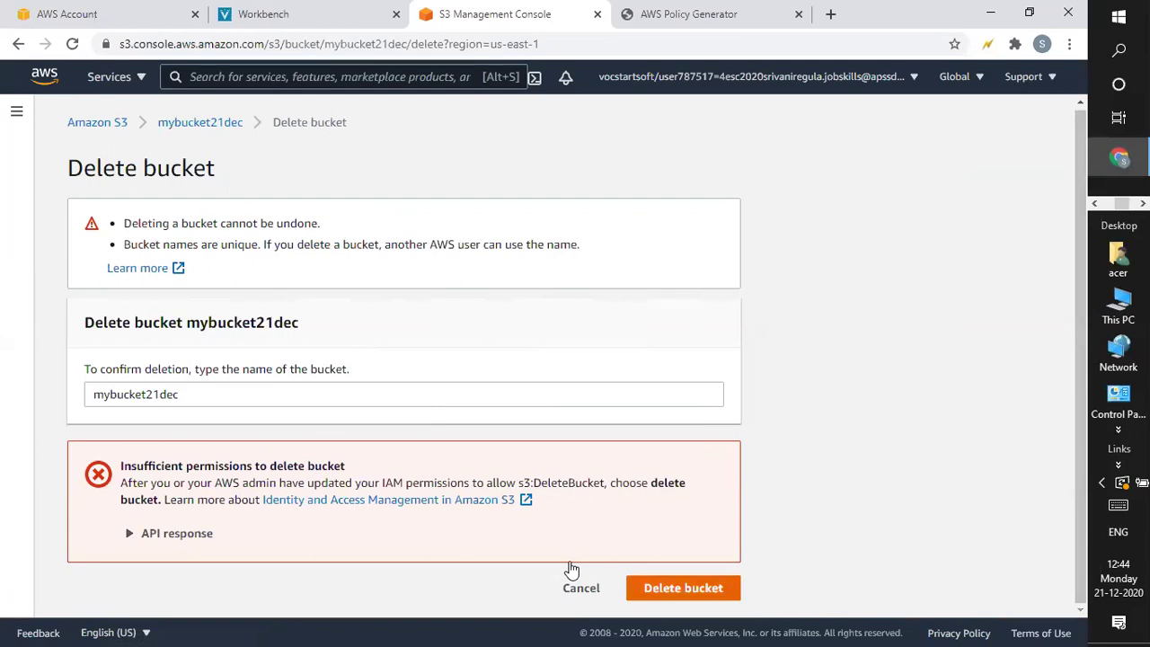
pyautogui.click(644, 550)
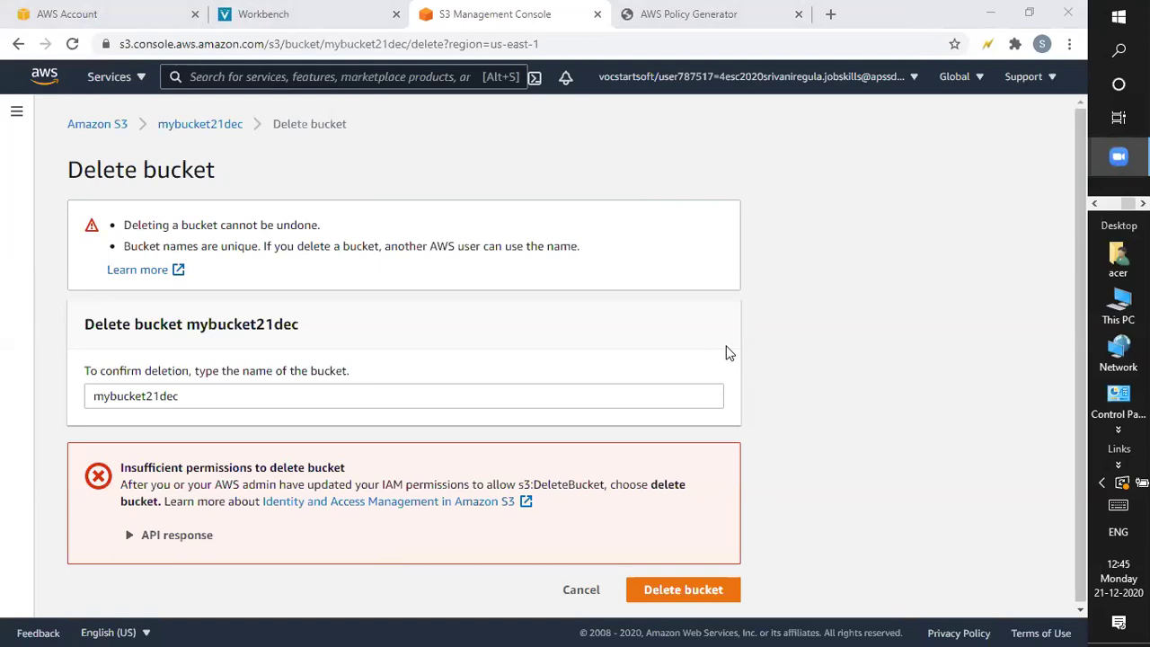
pyautogui.moveTo(1083, 316); pyautogui.dragTo(1088, 270)
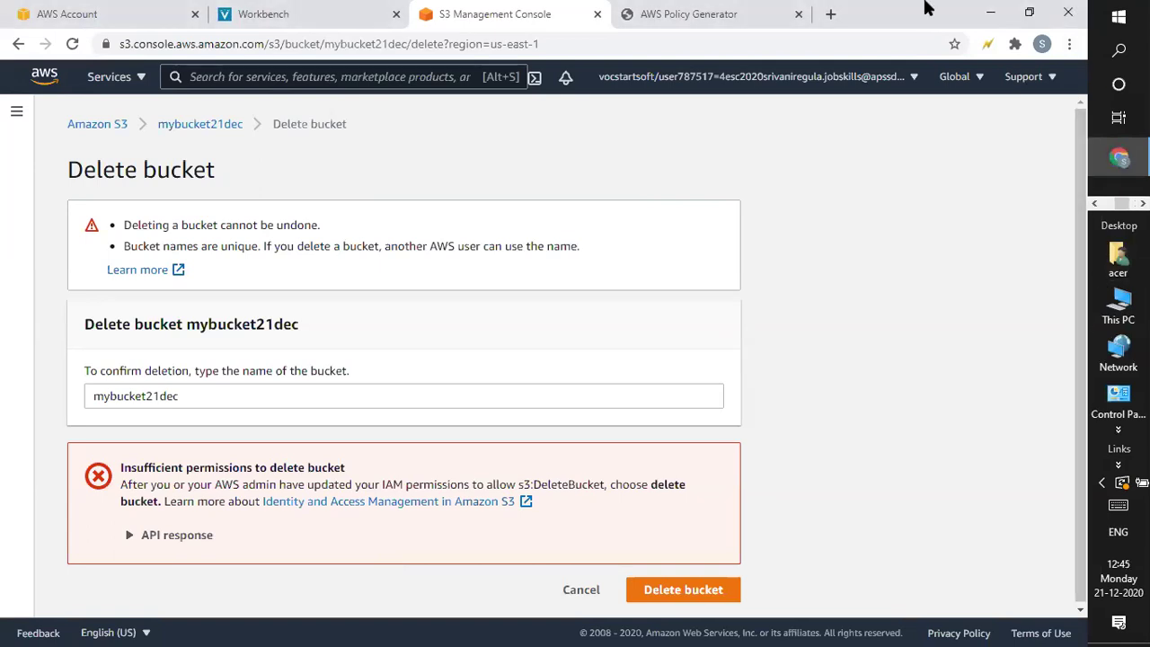
pyautogui.click(85, 130)
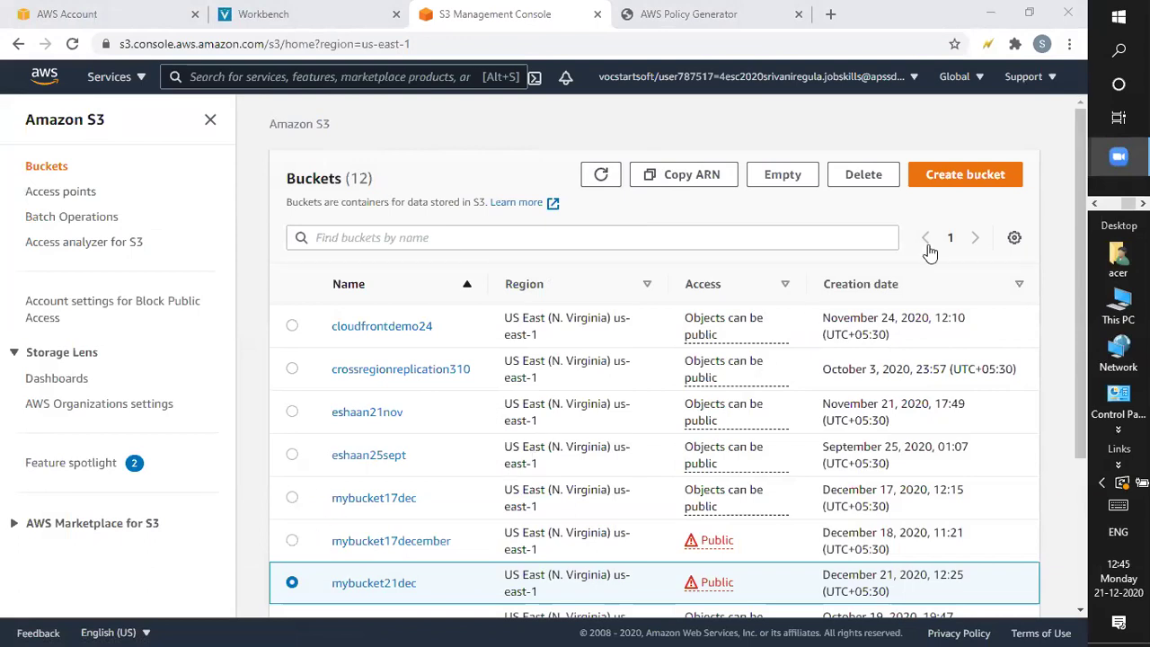
pyautogui.moveTo(1082, 244); pyautogui.dragTo(1082, 357)
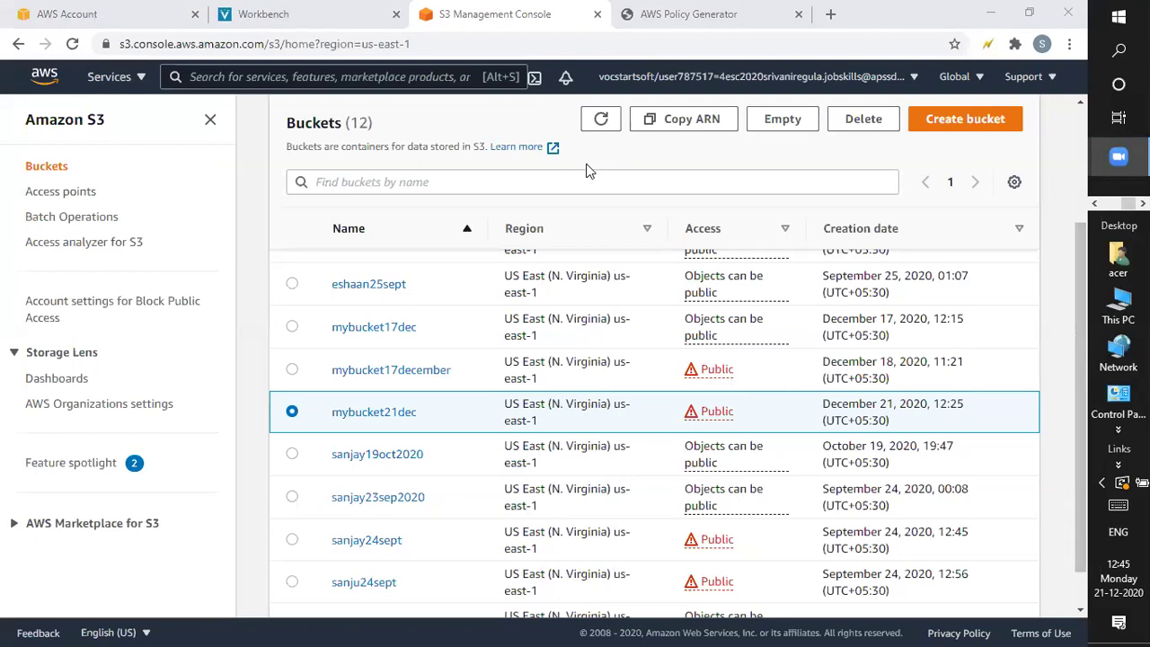
# Open mybucket21dec from the Buckets list and see it holds zero objects
pyautogui.click(355, 415)
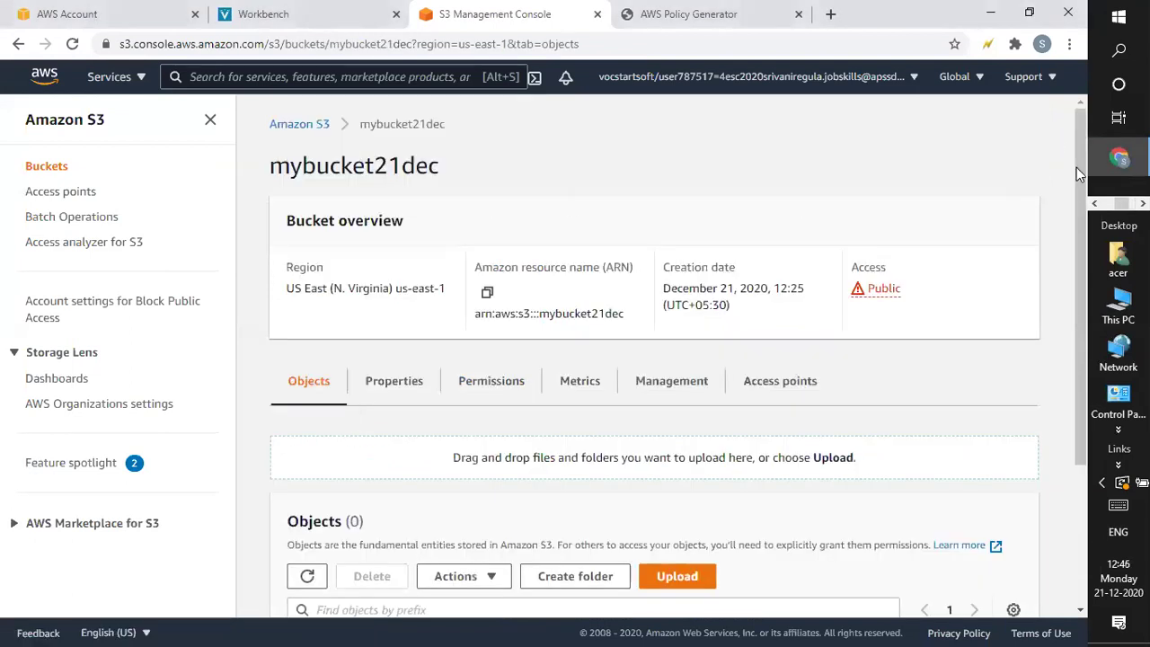
pyautogui.moveTo(1077, 167); pyautogui.dragTo(1097, 14)
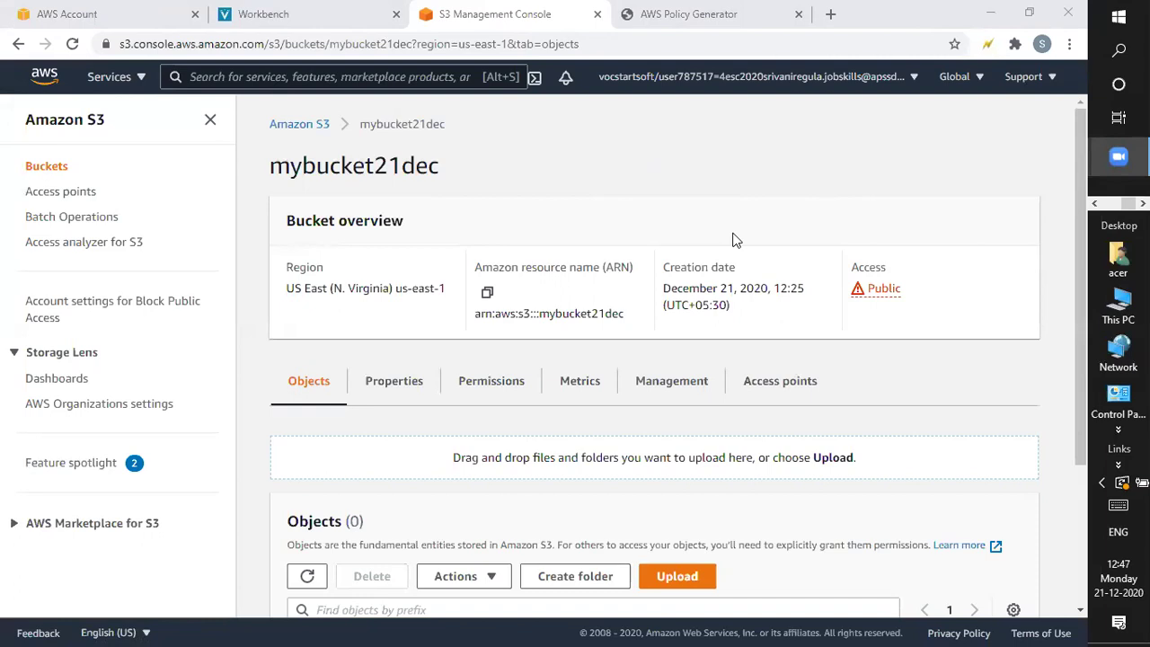
pyautogui.moveTo(1082, 268); pyautogui.dragTo(1081, 362)
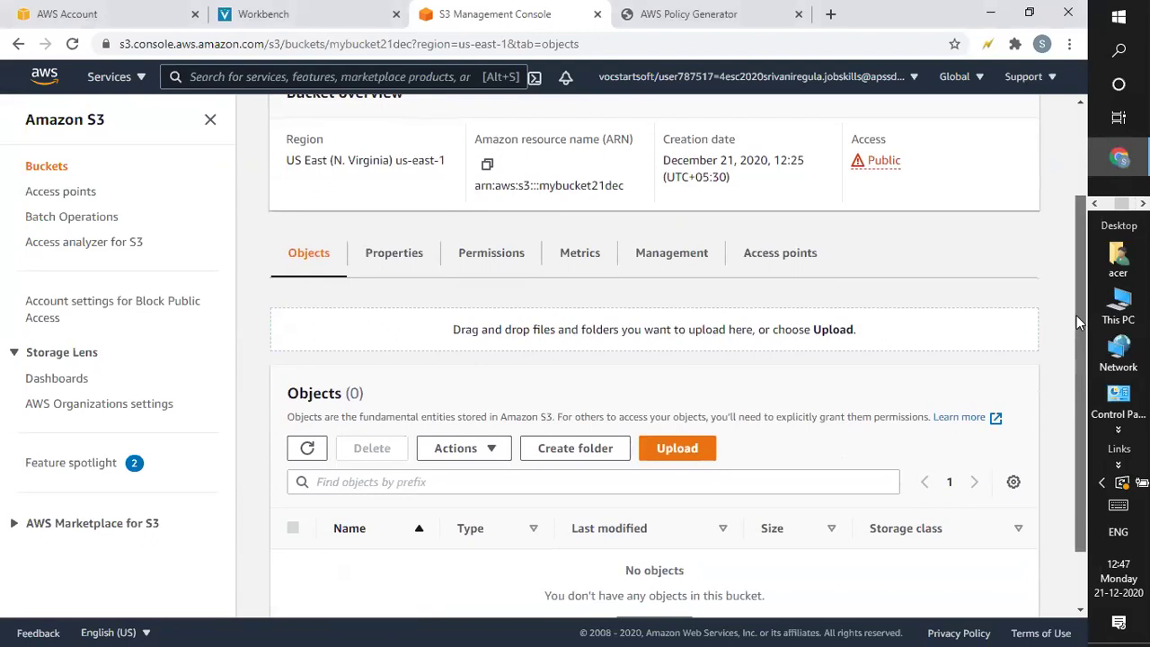
pyautogui.moveTo(1076, 315); pyautogui.dragTo(1065, 58)
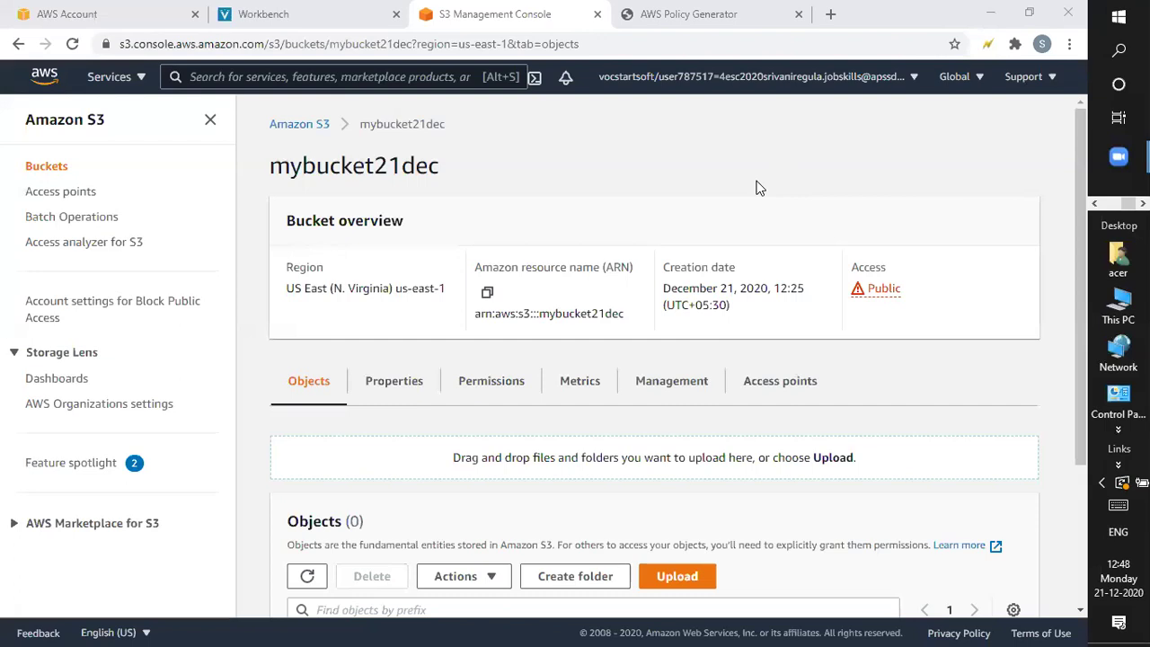
pyautogui.scroll(-1, 1081, 318)
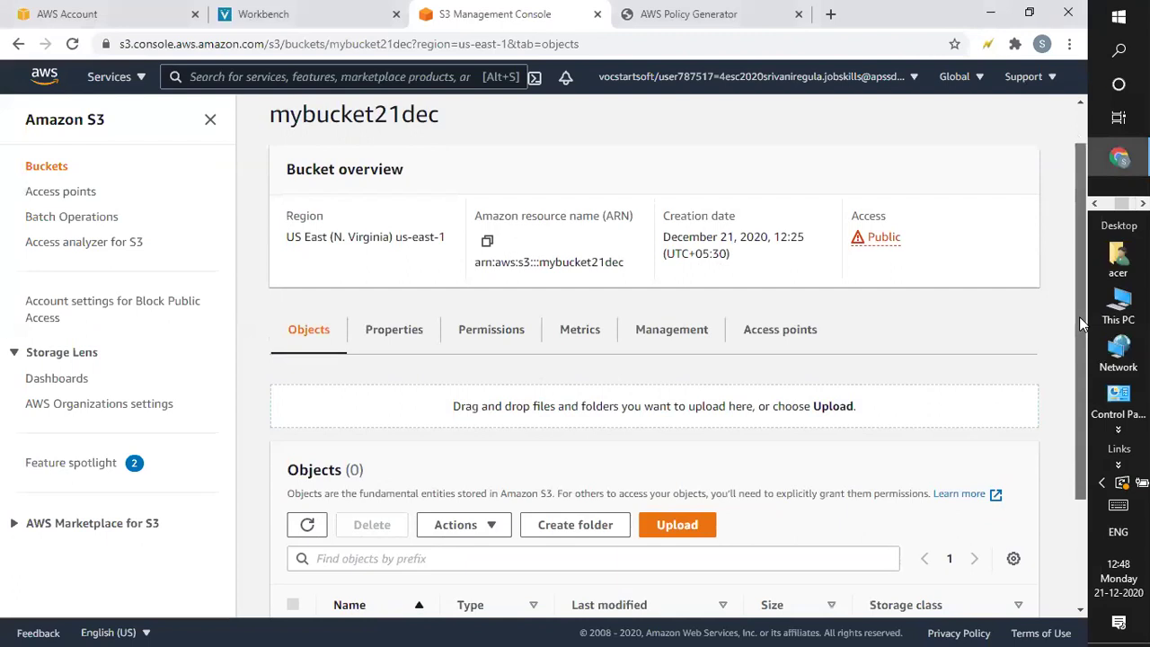
pyautogui.scroll(-2, 1077, 398)
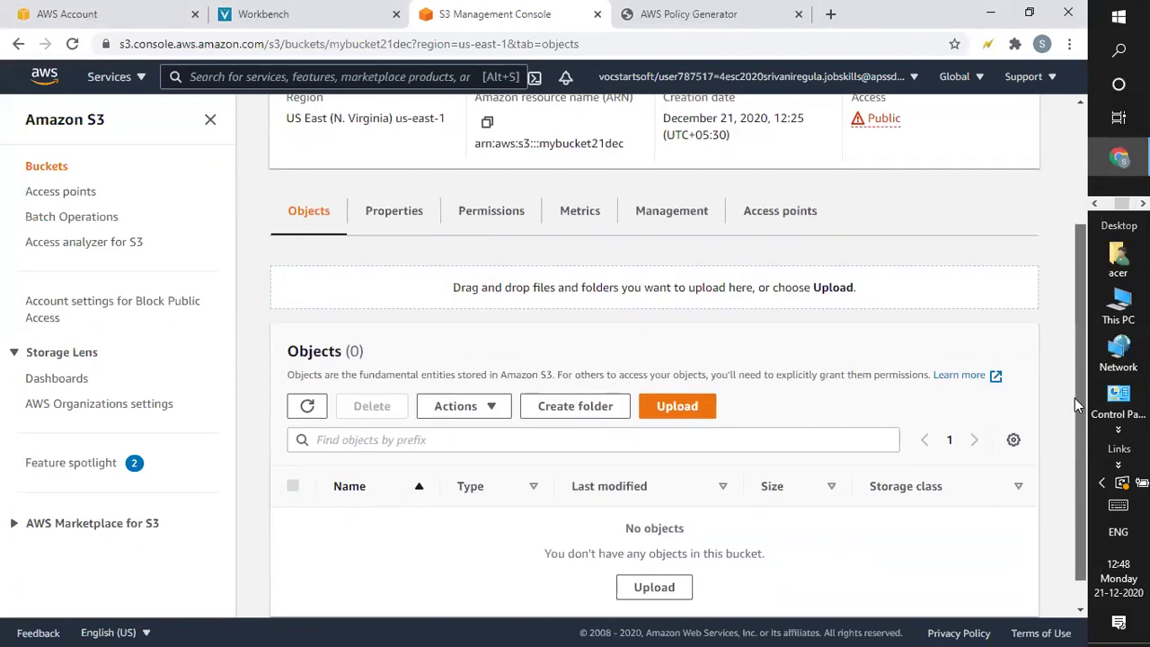
pyautogui.moveTo(1074, 399); pyautogui.dragTo(1081, 265)
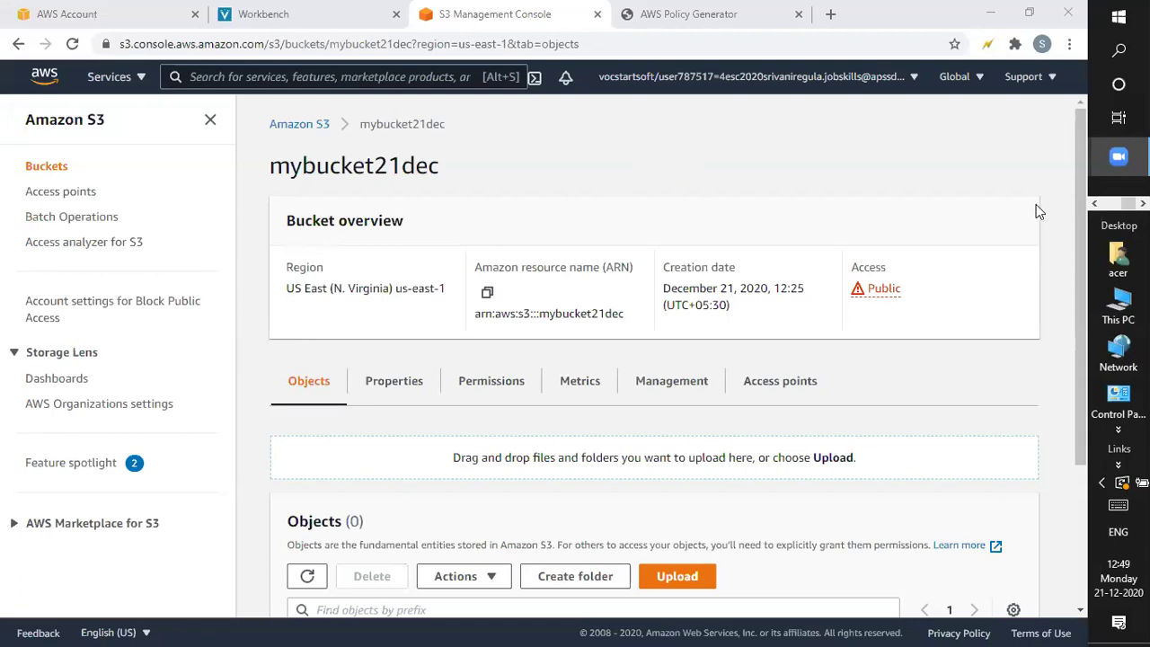
pyautogui.moveTo(1080, 229); pyautogui.dragTo(1079, 366)
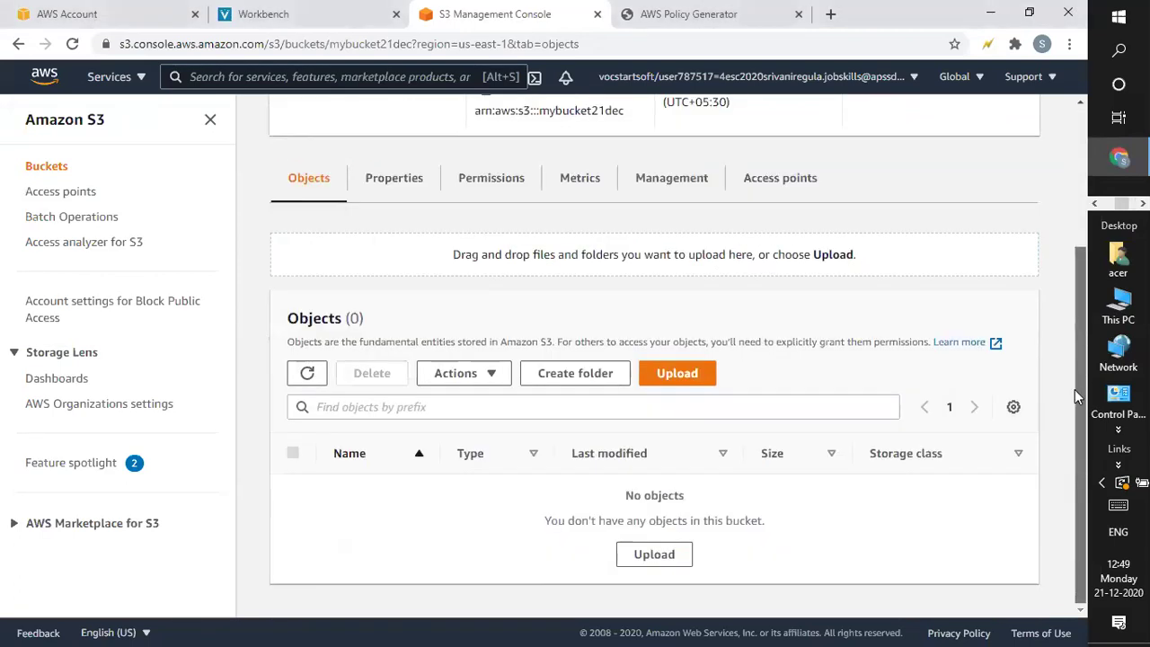
pyautogui.scroll(3, 1075, 389)
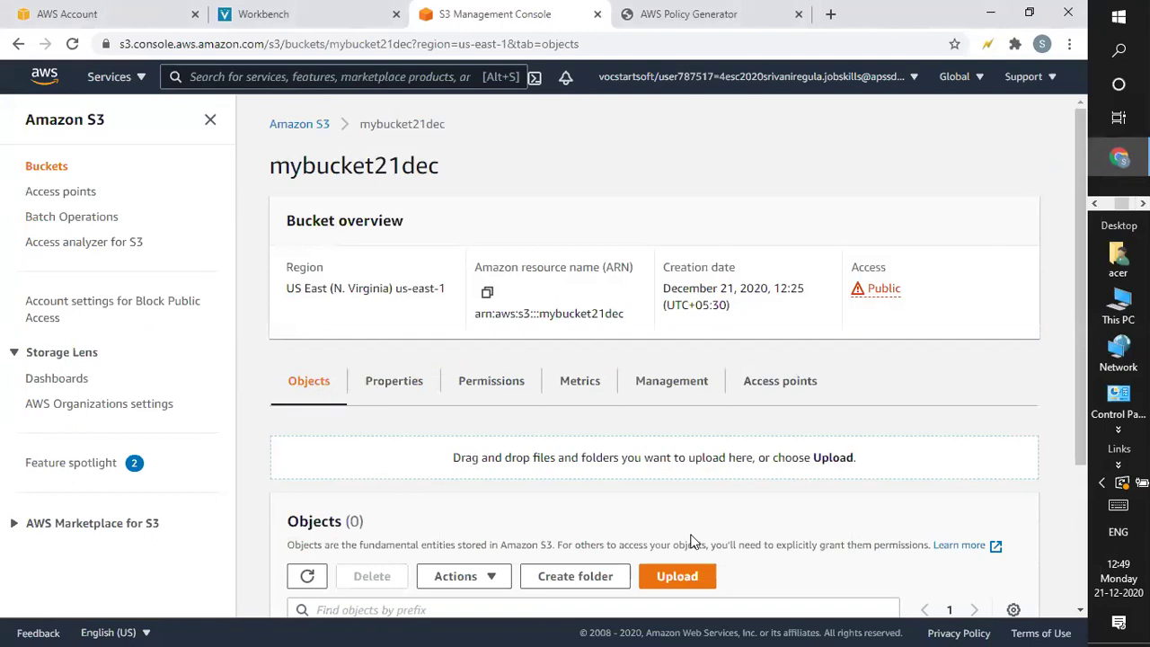